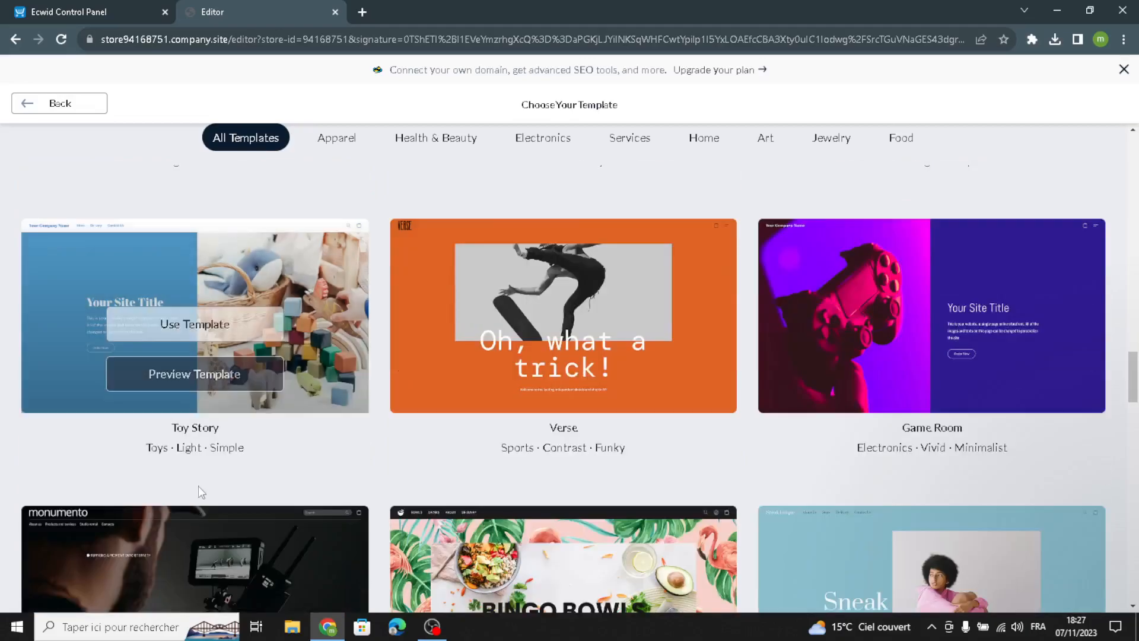
Apply the Toy Story template to the site and change the header's site logo text to HobbyCrafts.
click(267, 326)
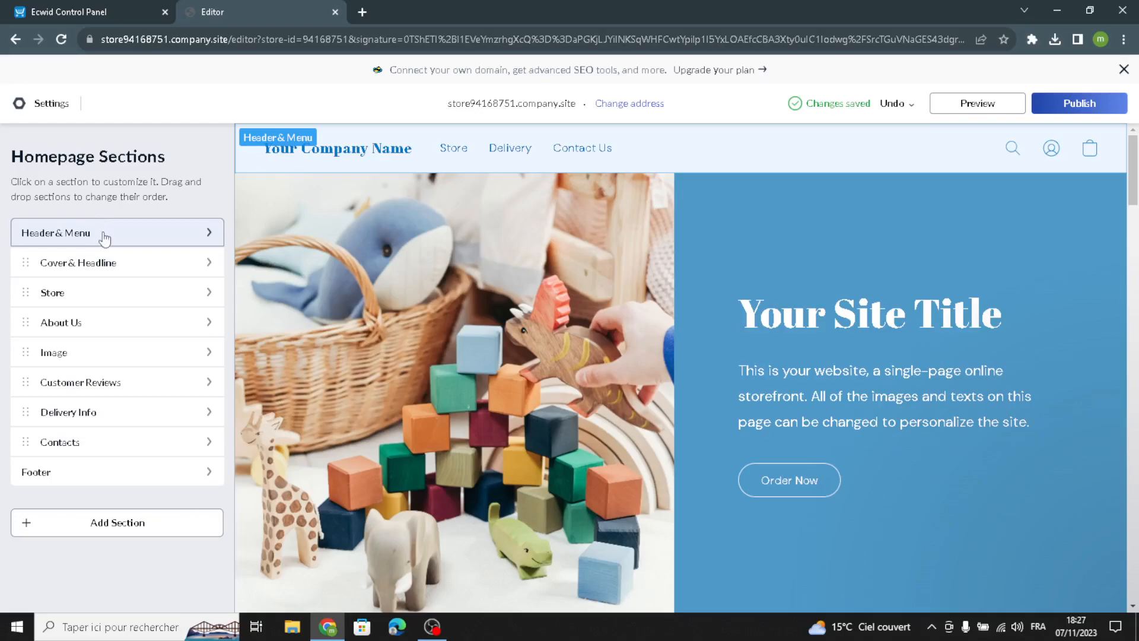
click(70, 232)
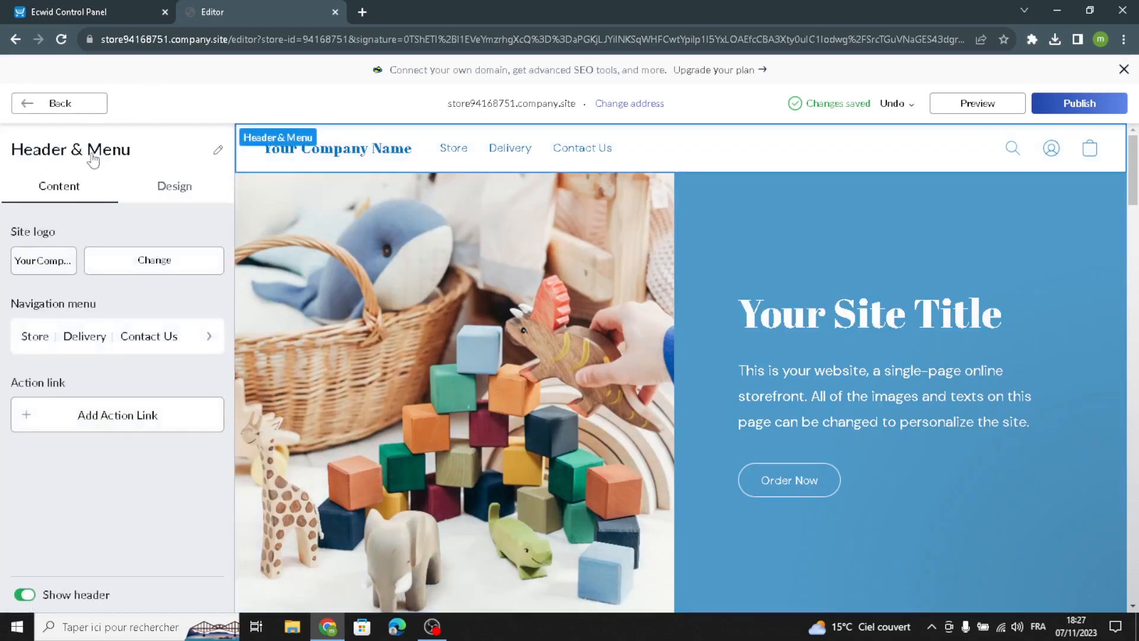
click(38, 268)
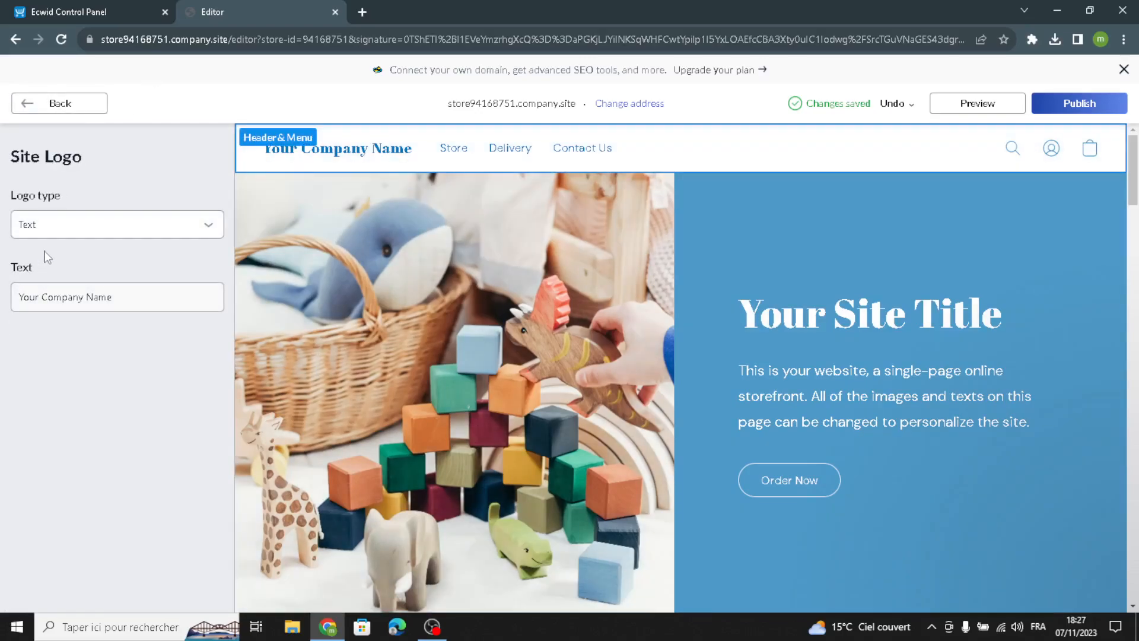
drag(121, 296, 11, 323)
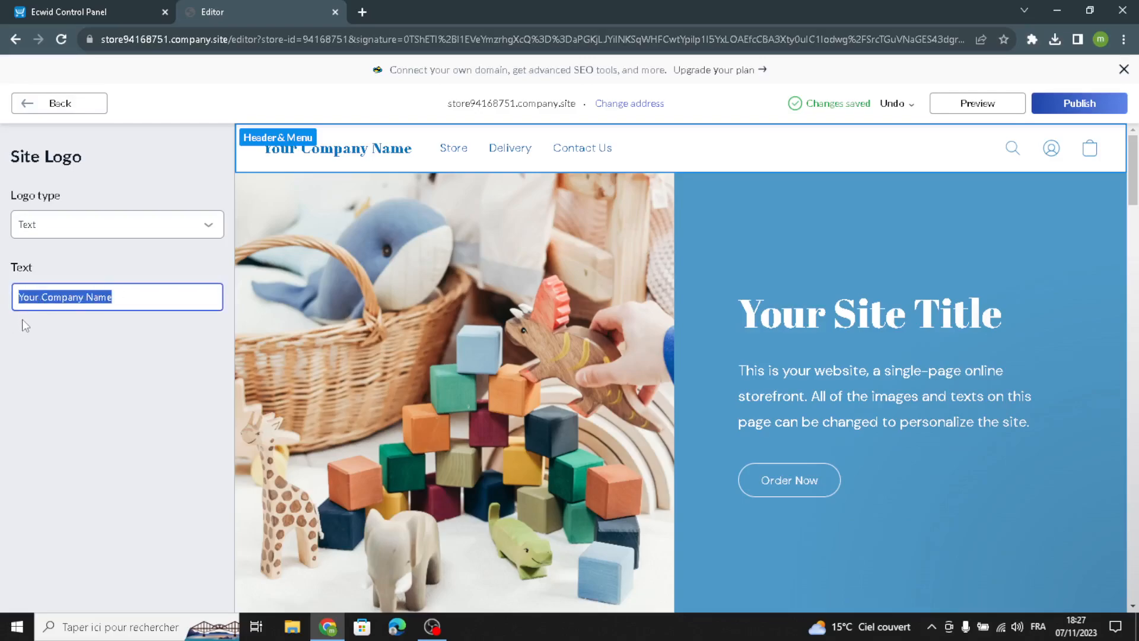
text(HobbyCrafts)
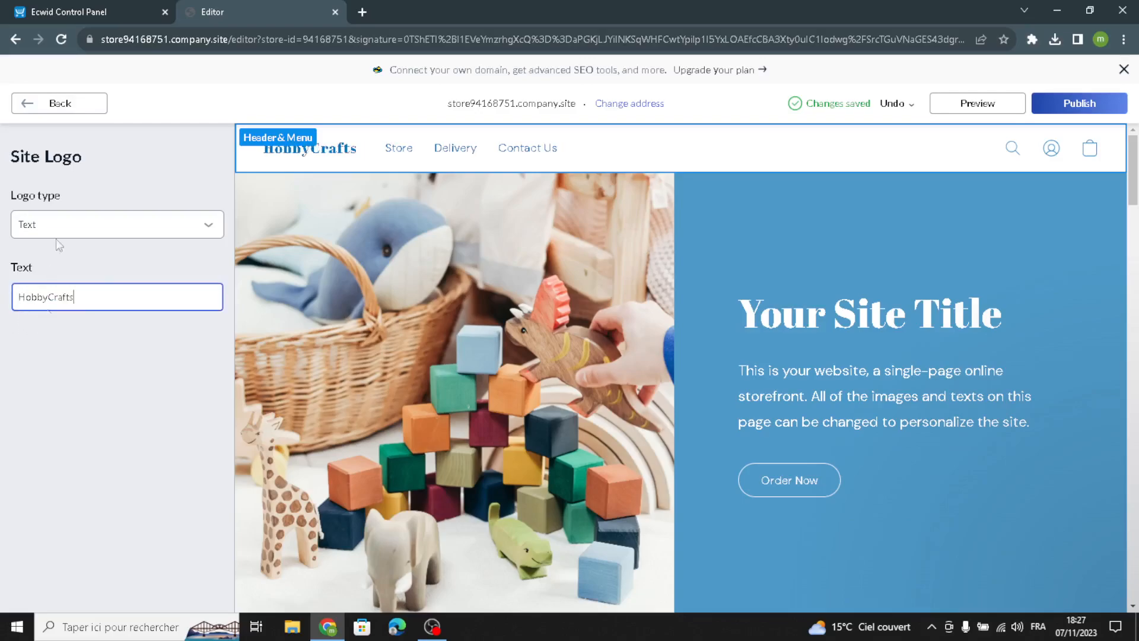
click(59, 103)
Review the header's navigation menu items and switch the header layout to the single-row one with the logo in the centre.
click(86, 333)
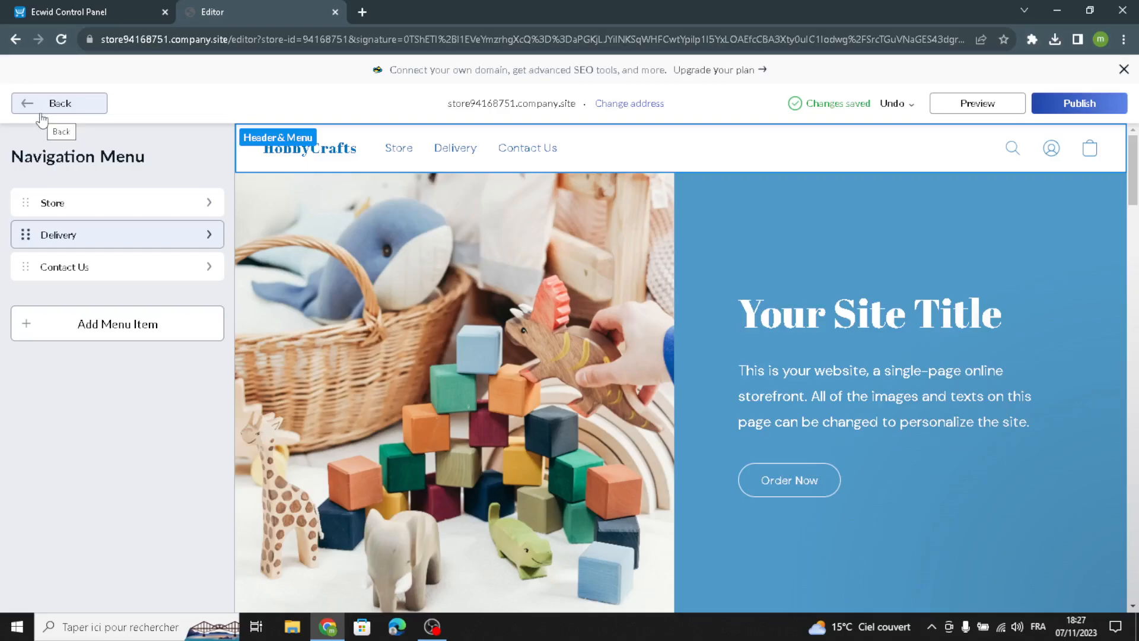
click(84, 106)
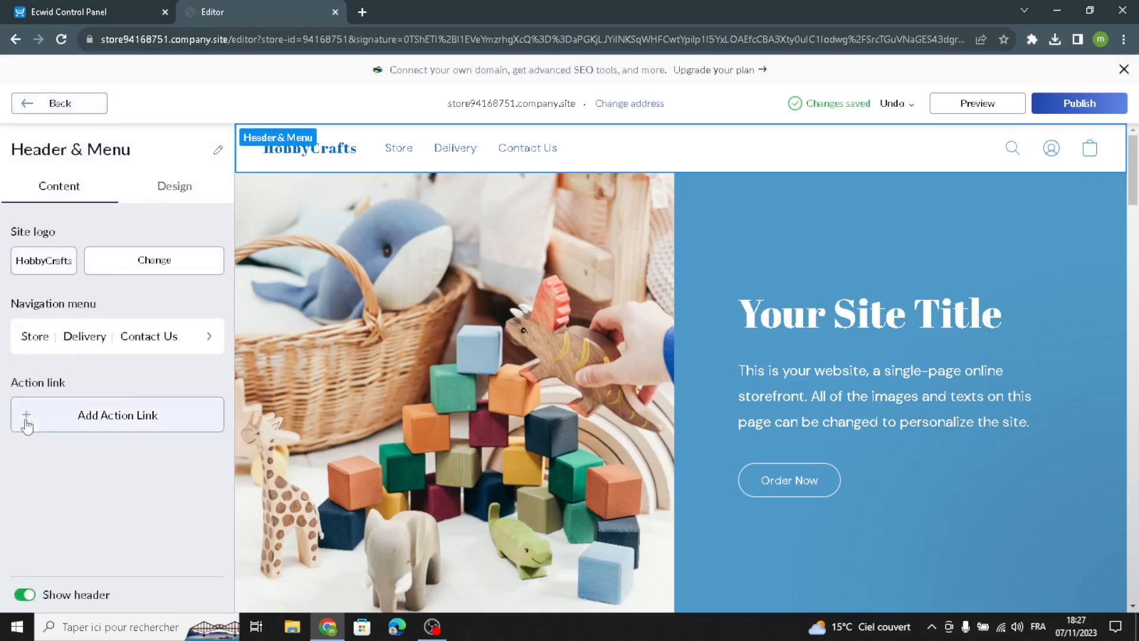
click(169, 198)
click(145, 274)
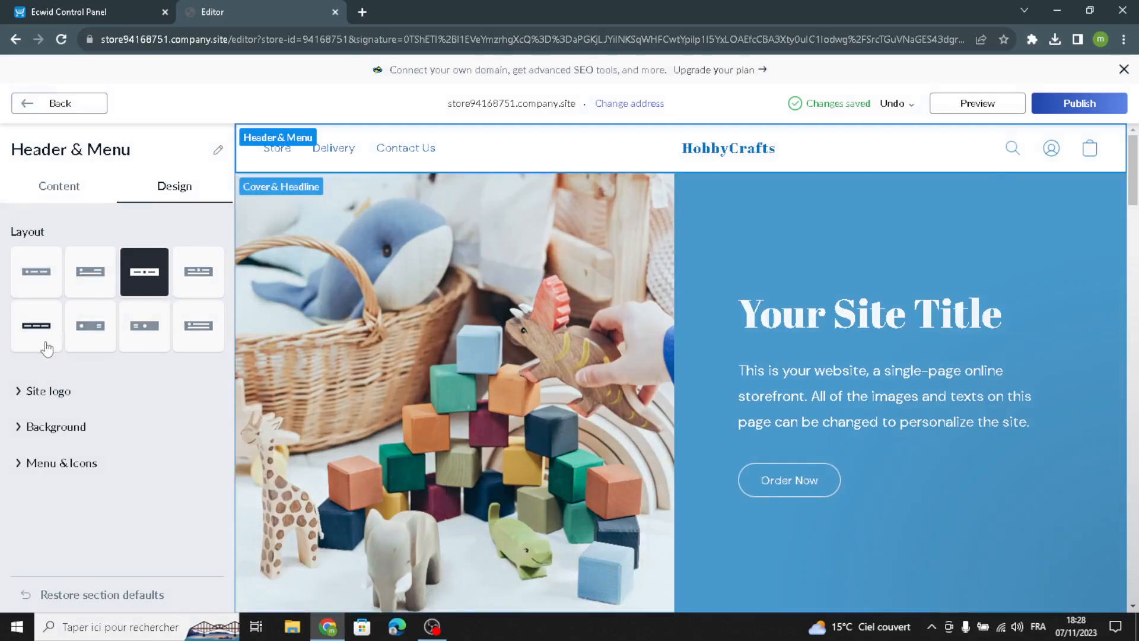
Style the site logo text with color #1F3D58, size 26 and the Alice font, and add a frame outline around it.
click(36, 402)
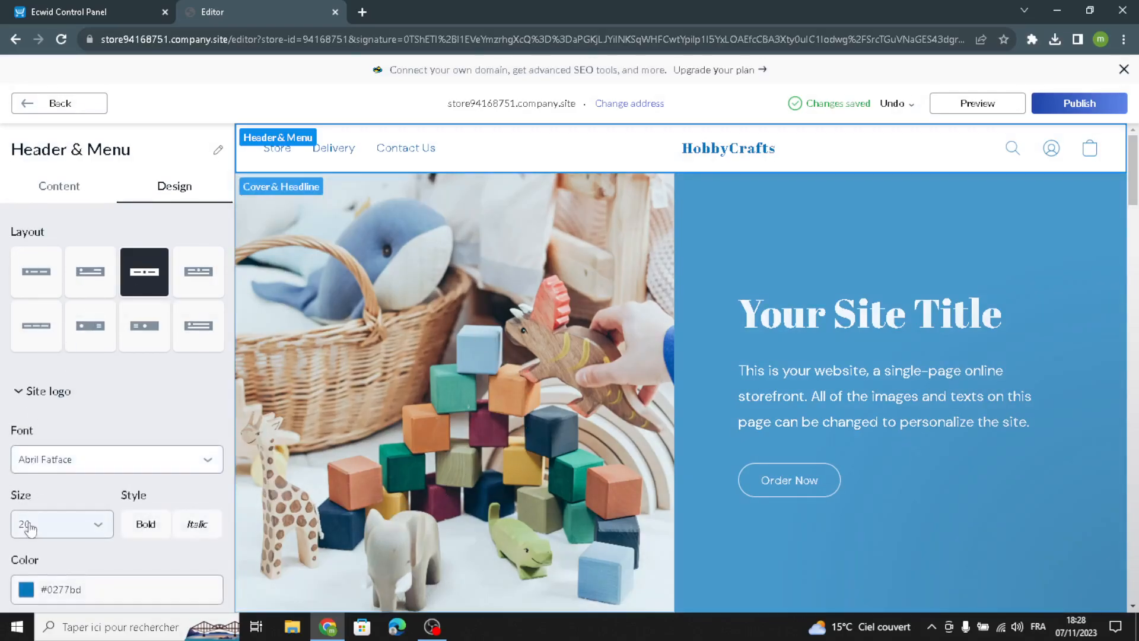
click(25, 589)
click(96, 330)
click(60, 524)
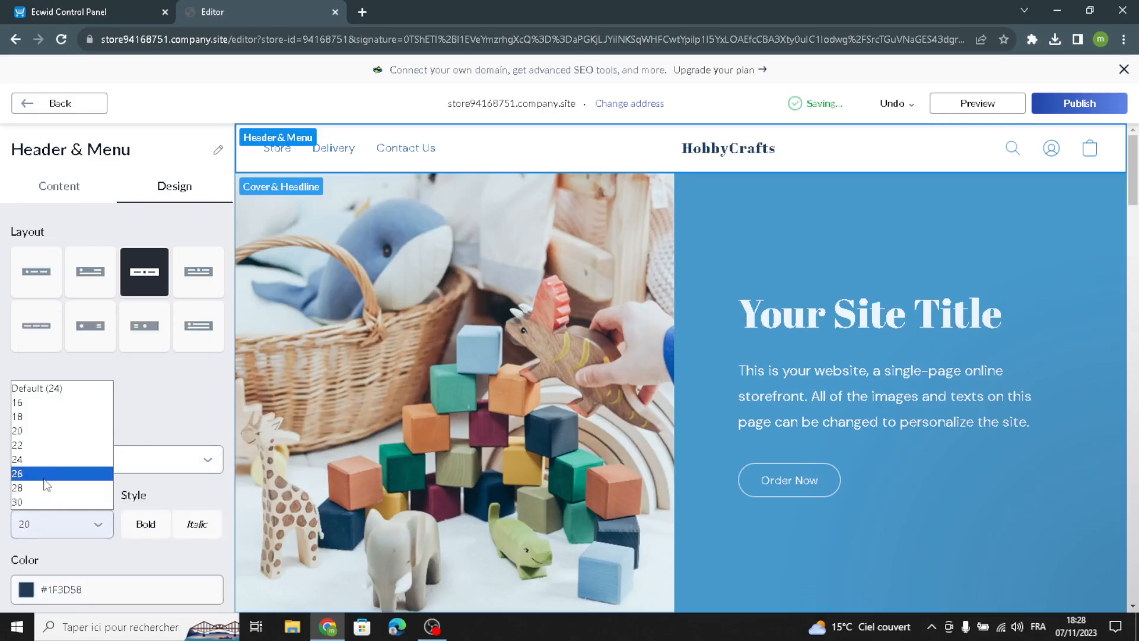
click(44, 473)
click(62, 467)
click(57, 347)
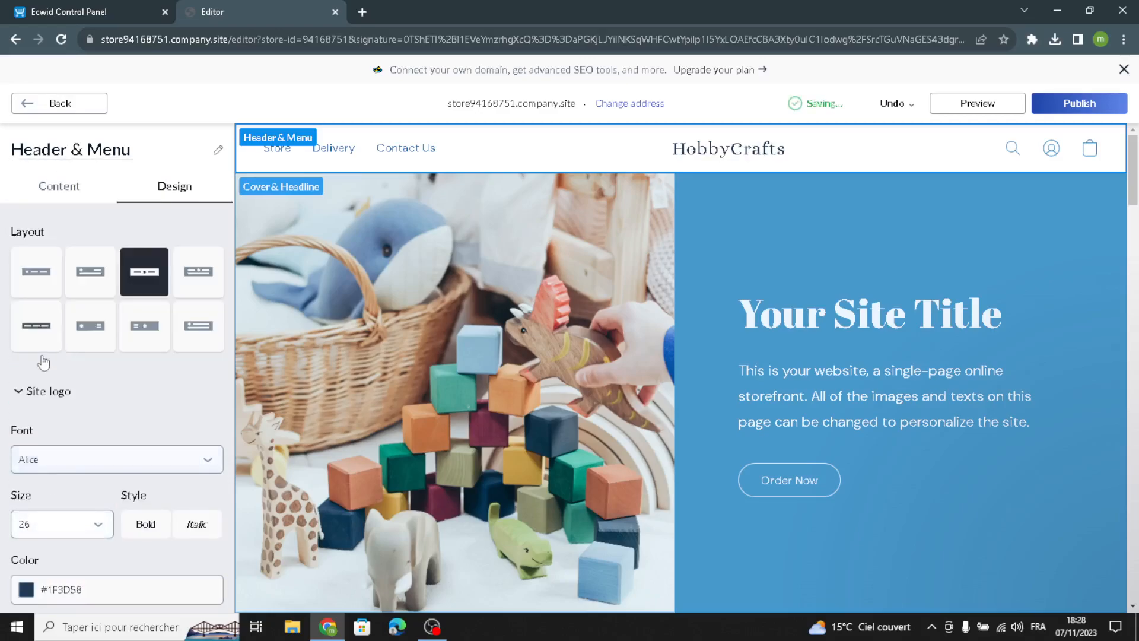
scroll(57, 347, down, 5)
click(21, 392)
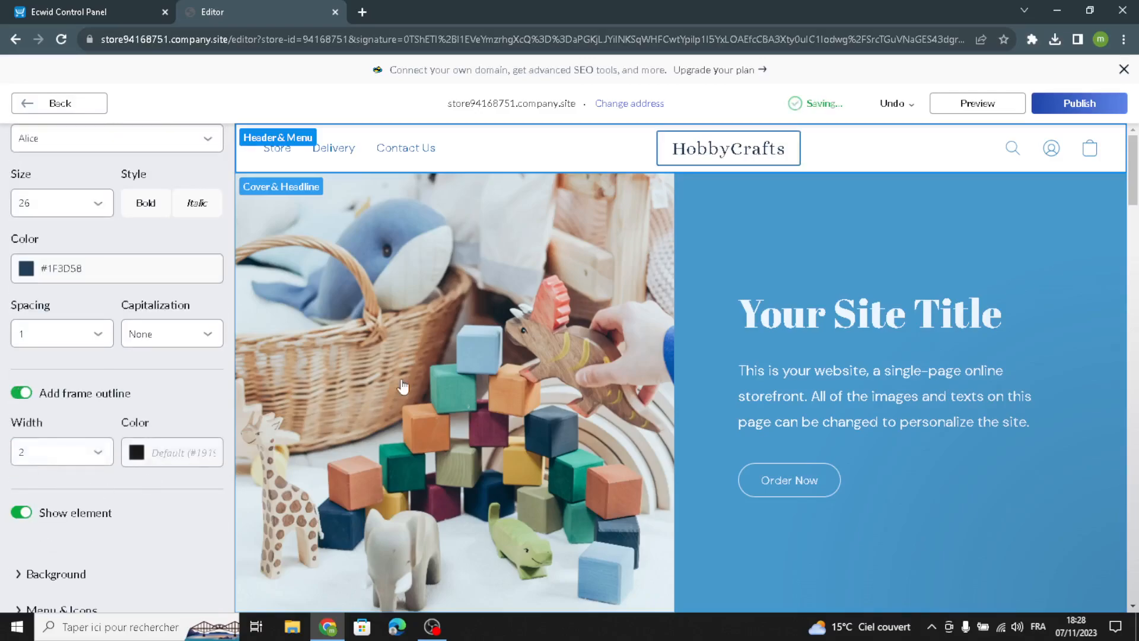
Try the Grayscale transparent background style on the header, and settle on Transparent.
scroll(126, 392, down, 1)
click(40, 508)
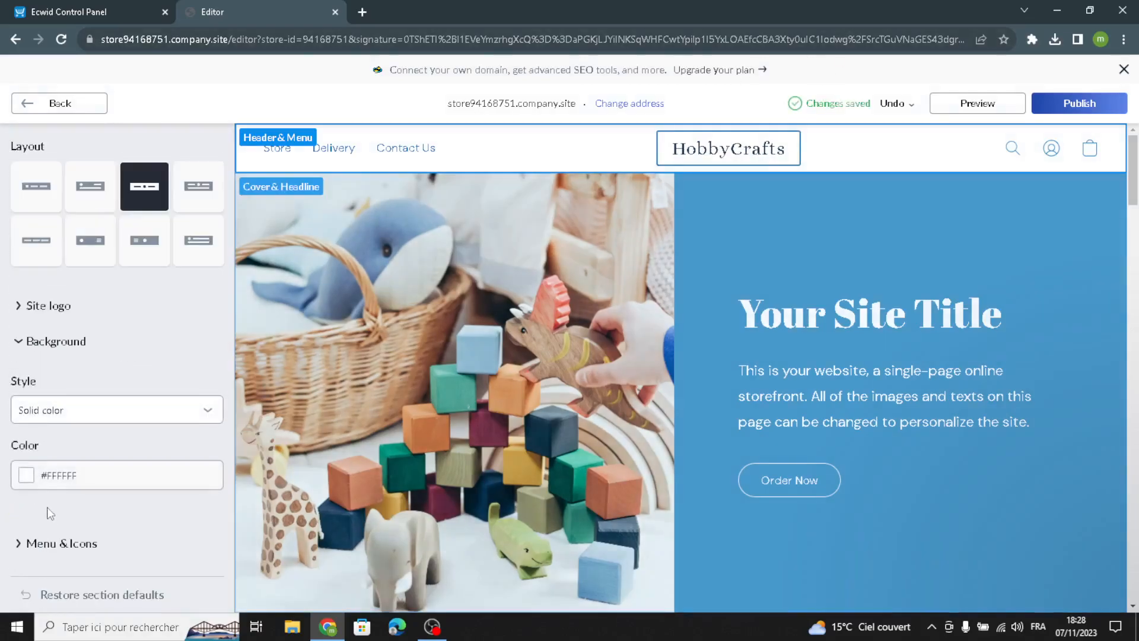
click(53, 419)
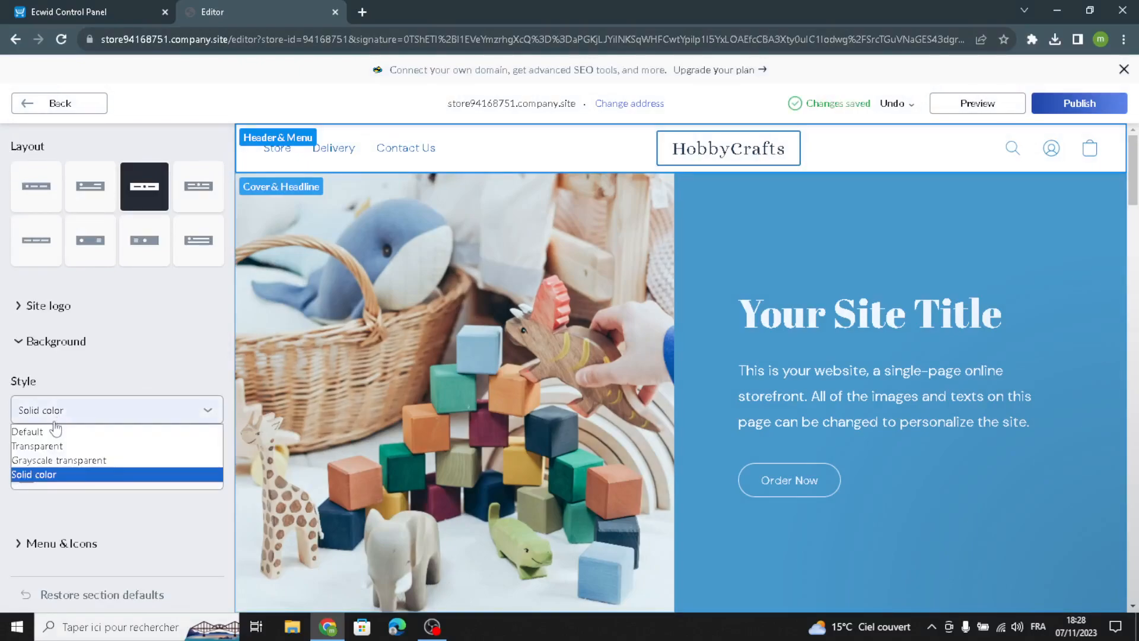
click(45, 460)
click(18, 413)
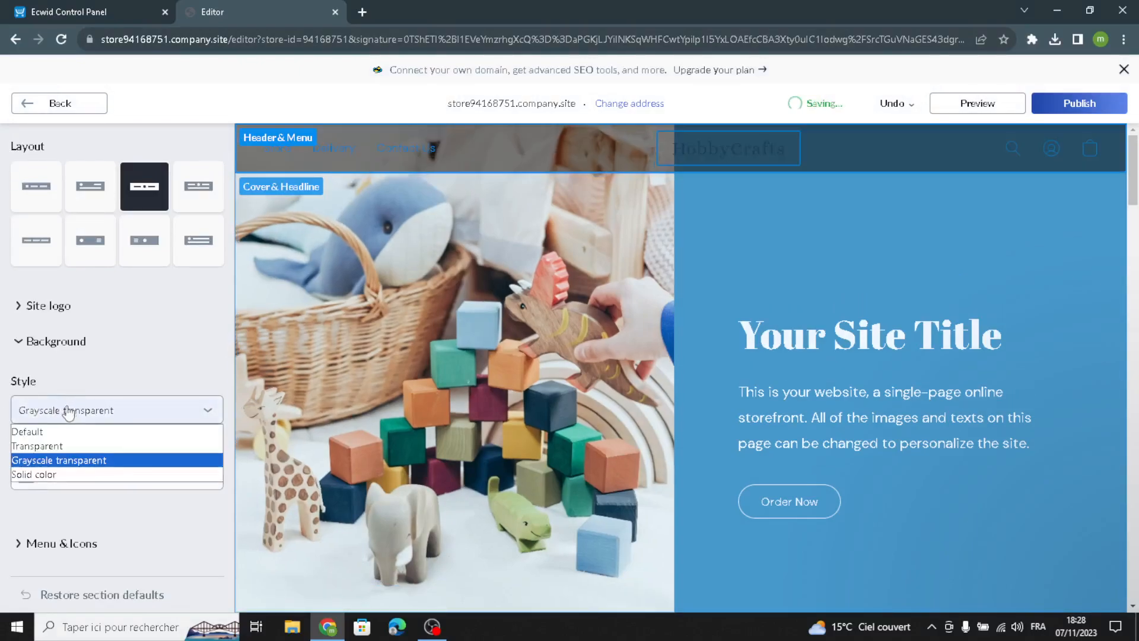
click(36, 445)
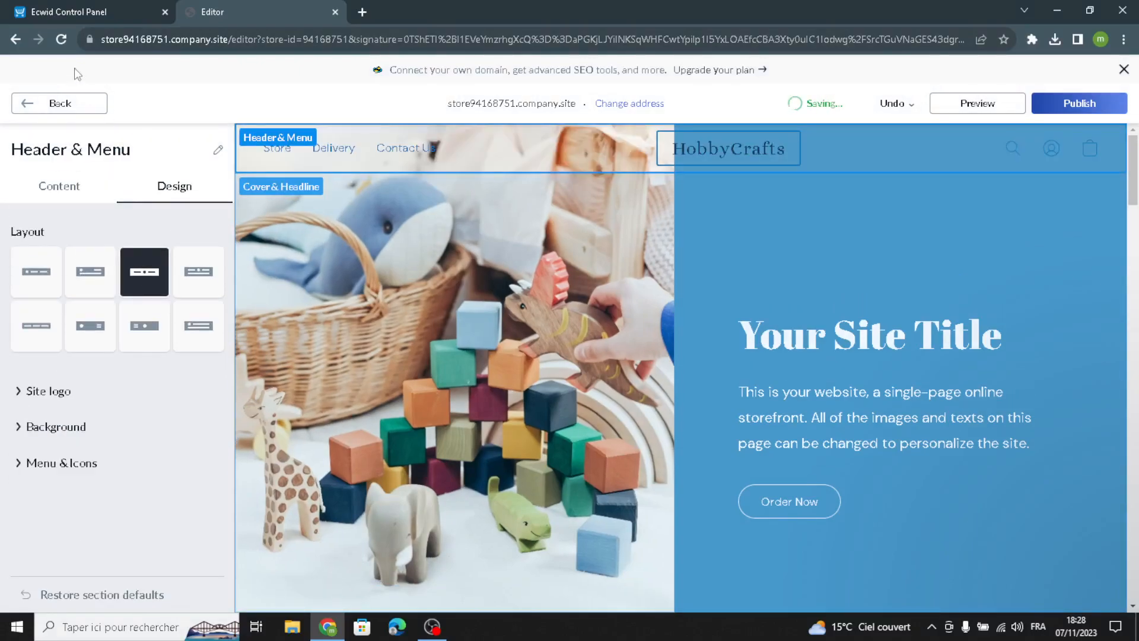
click(67, 103)
Set the title of the Cover & Headline section to HobbyCrafts.
click(100, 272)
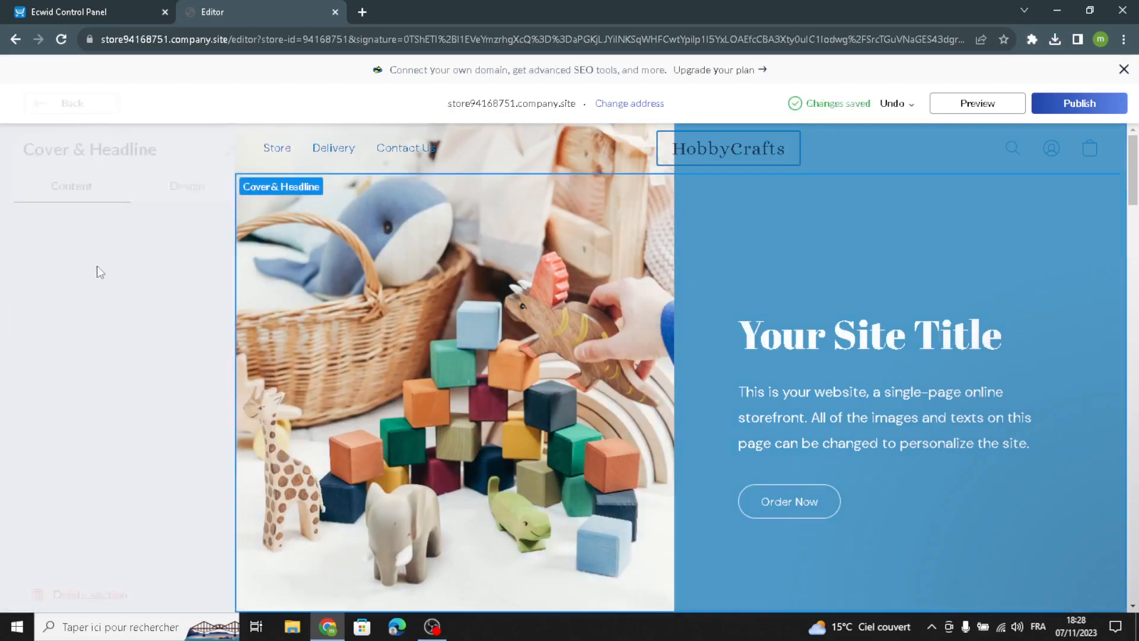
click(118, 267)
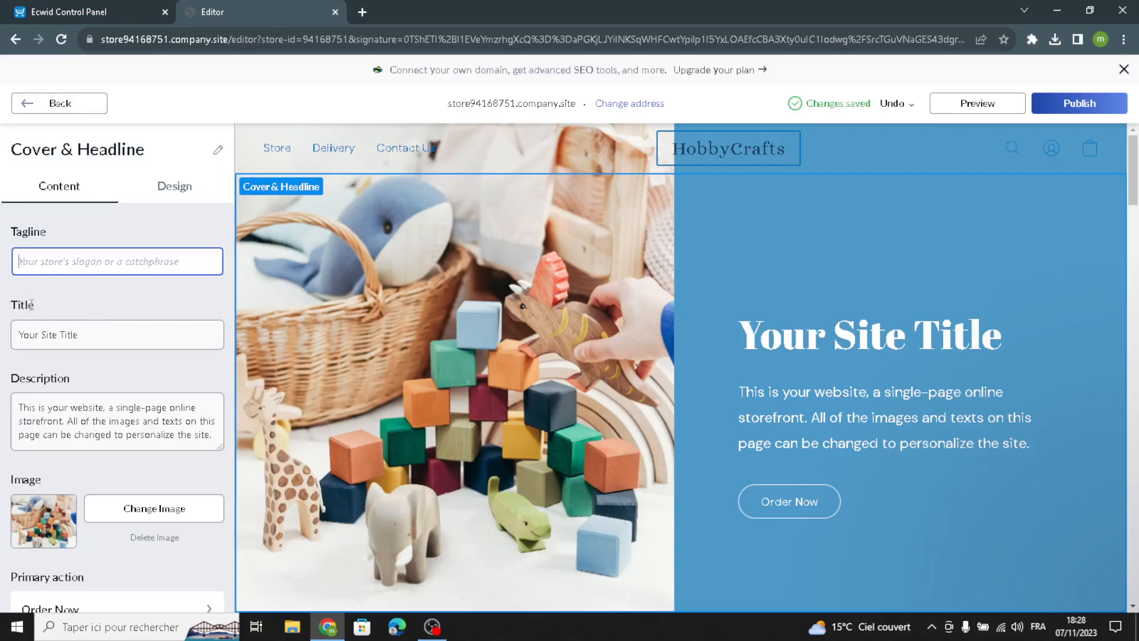
drag(77, 335, 41, 336)
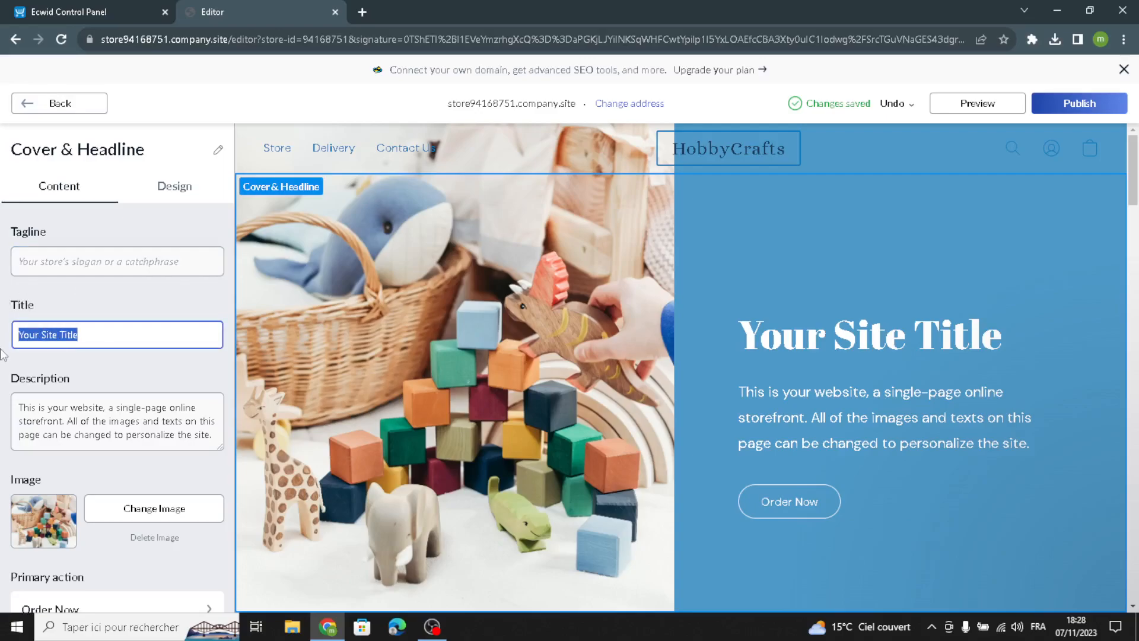
text(HobbyCrafts)
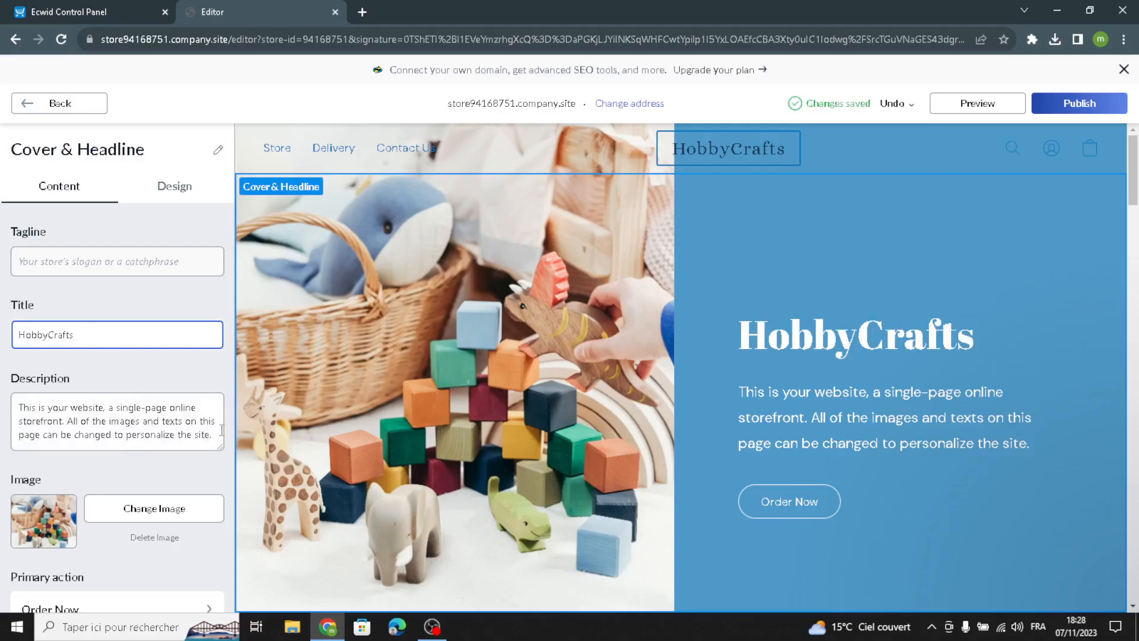
Replace the Cover & Headline description with "Welcome to our site for craft and hobby kits.".
drag(222, 429, 3, 373)
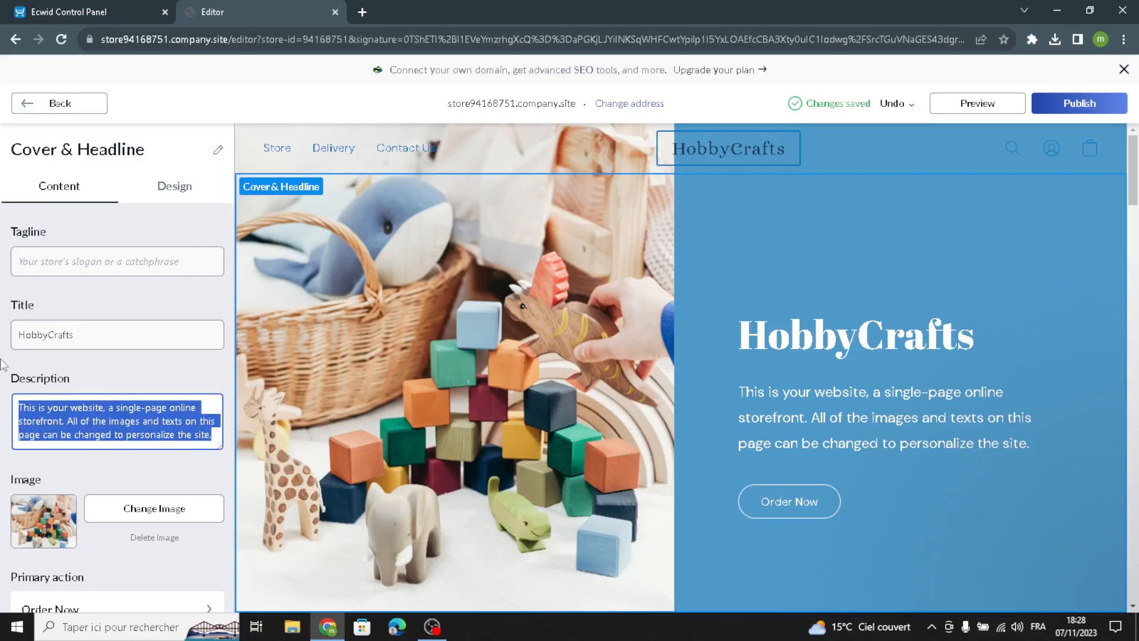
text(We)
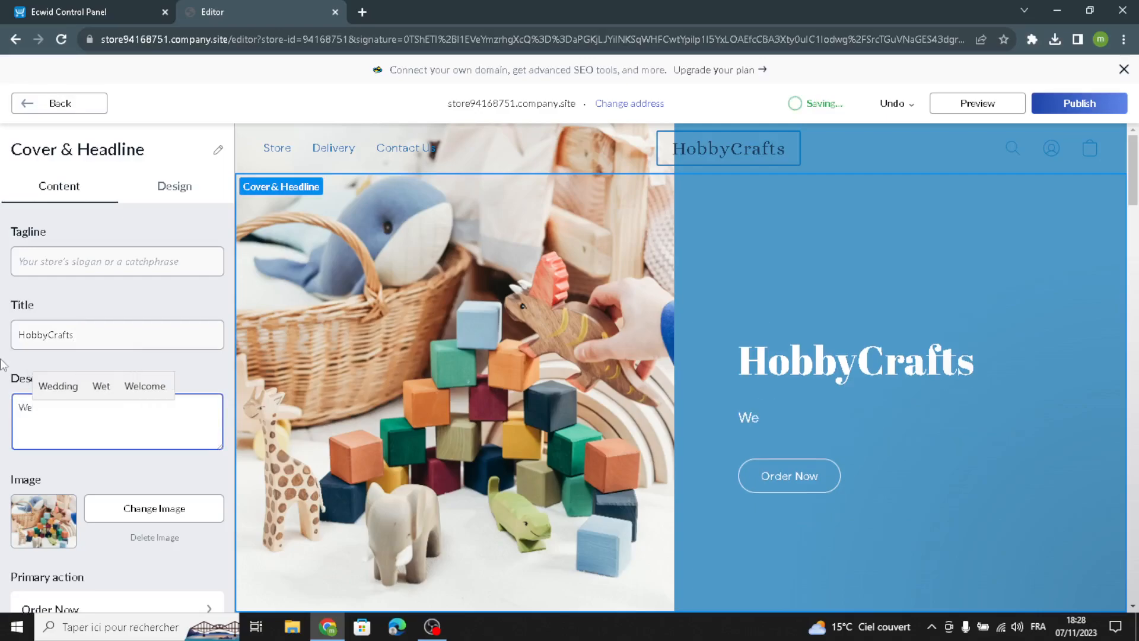
text(lc)
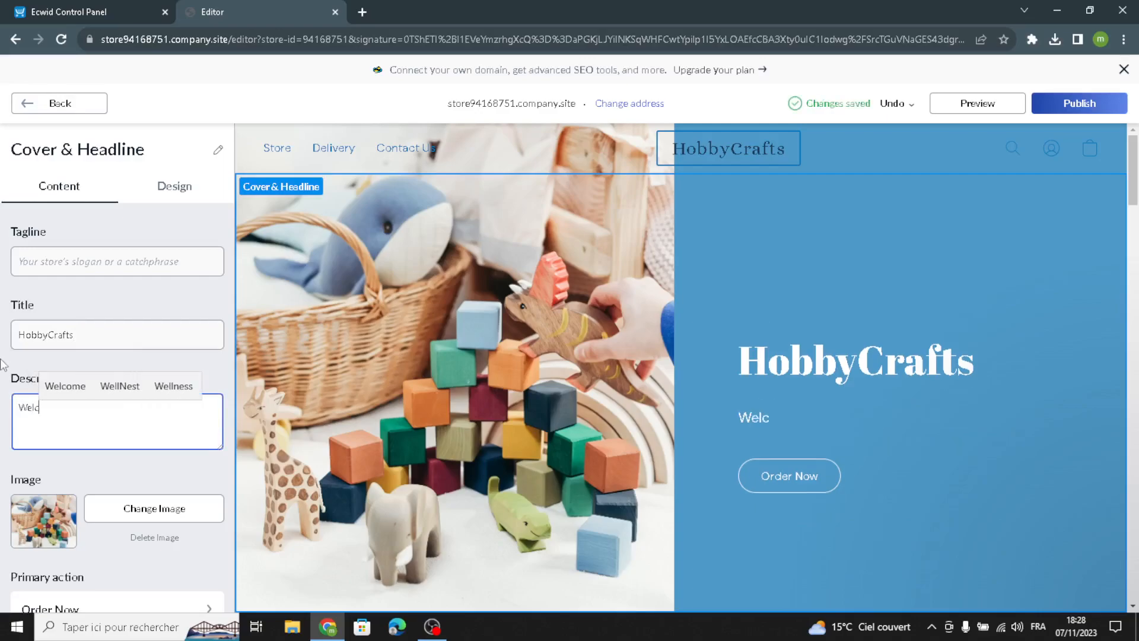
text(ome to our )
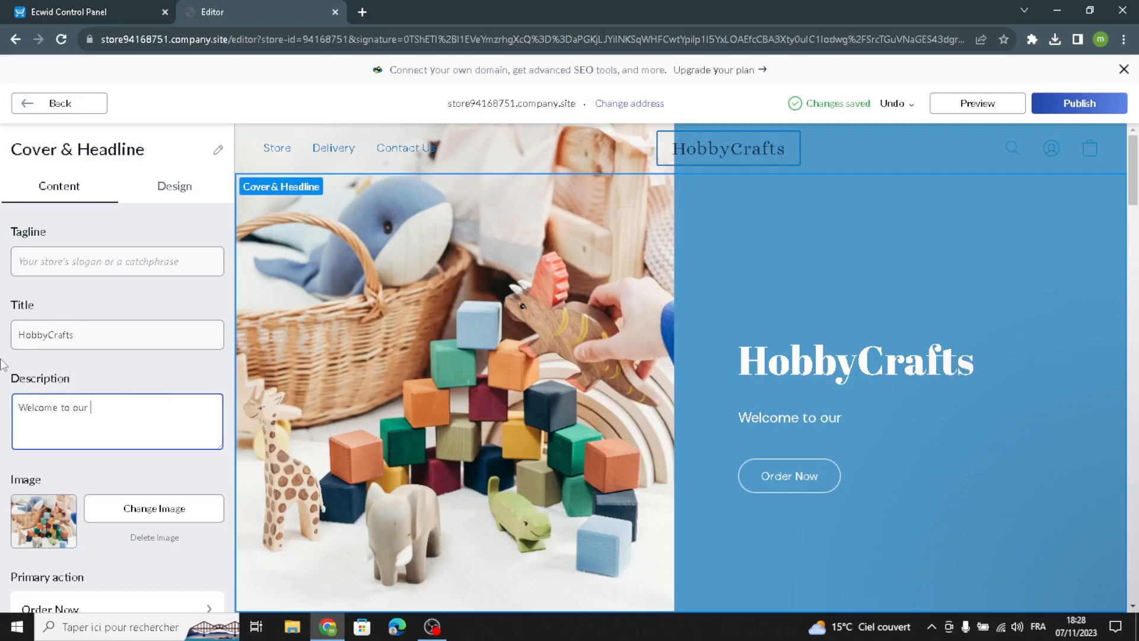
text(site for )
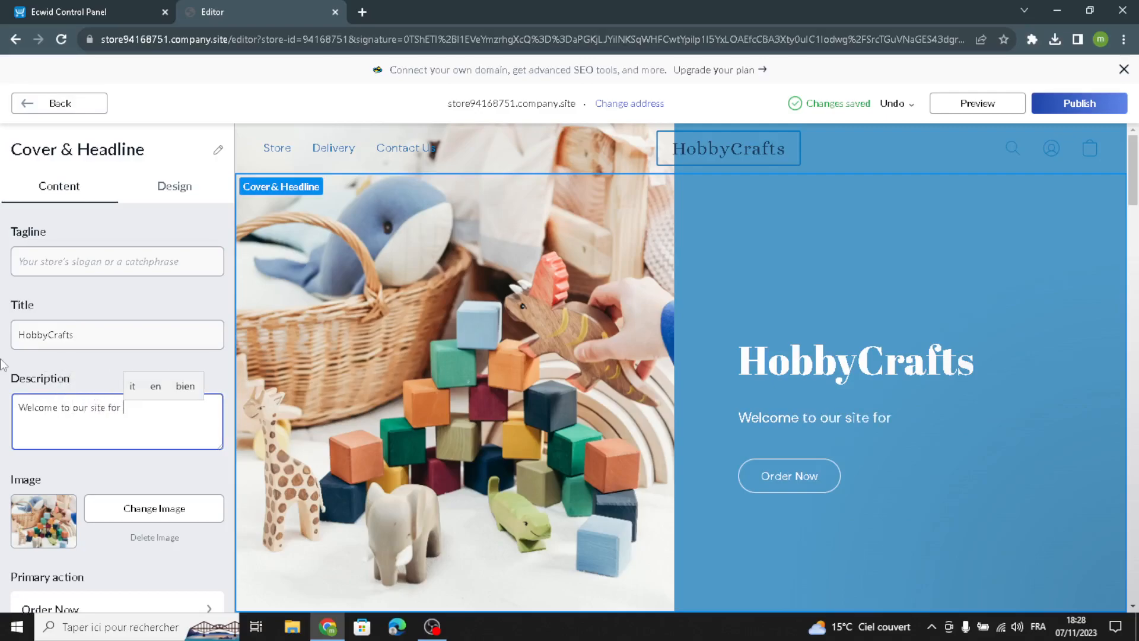
text(cr)
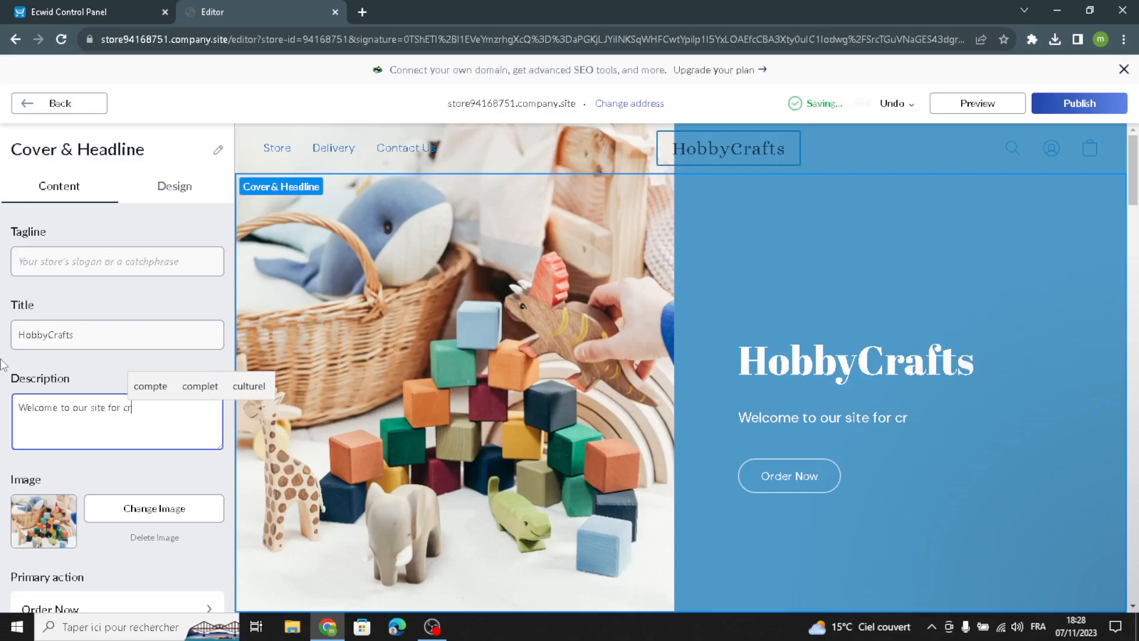
text(aft and)
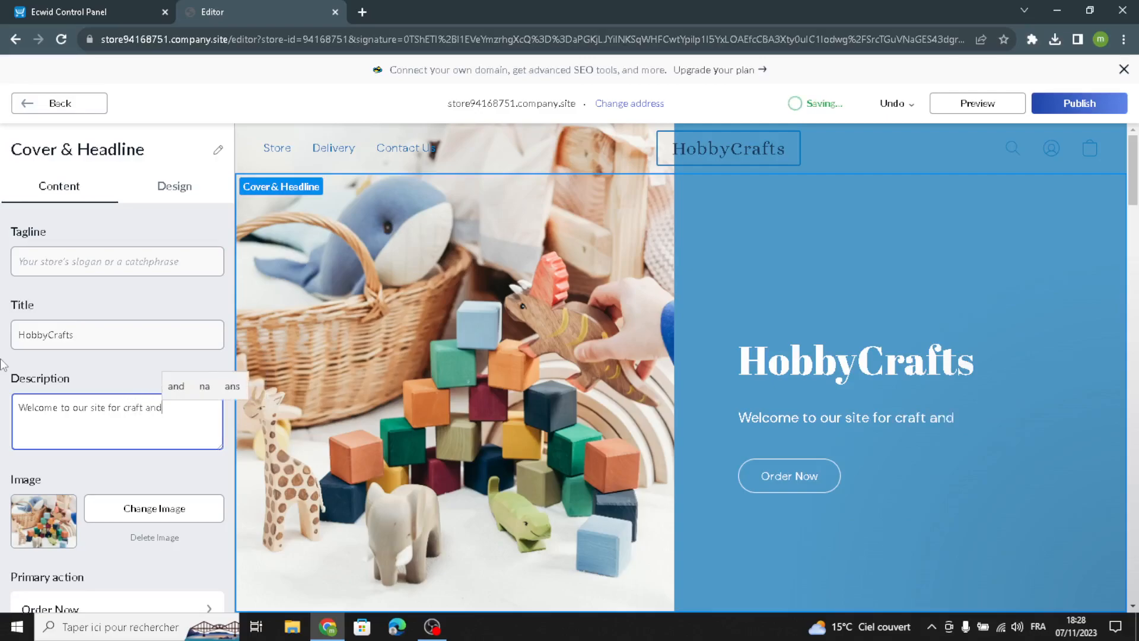
text( hobby )
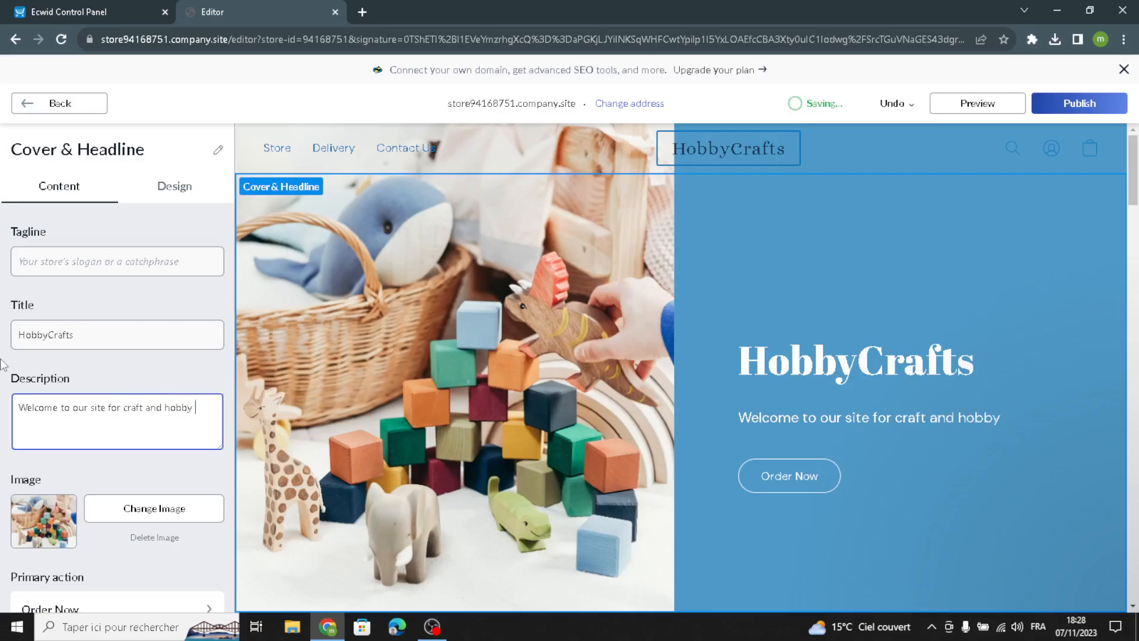
text(kits.)
Search Google Images for "craft and hobby kits" in a new browser tab.
click(362, 11)
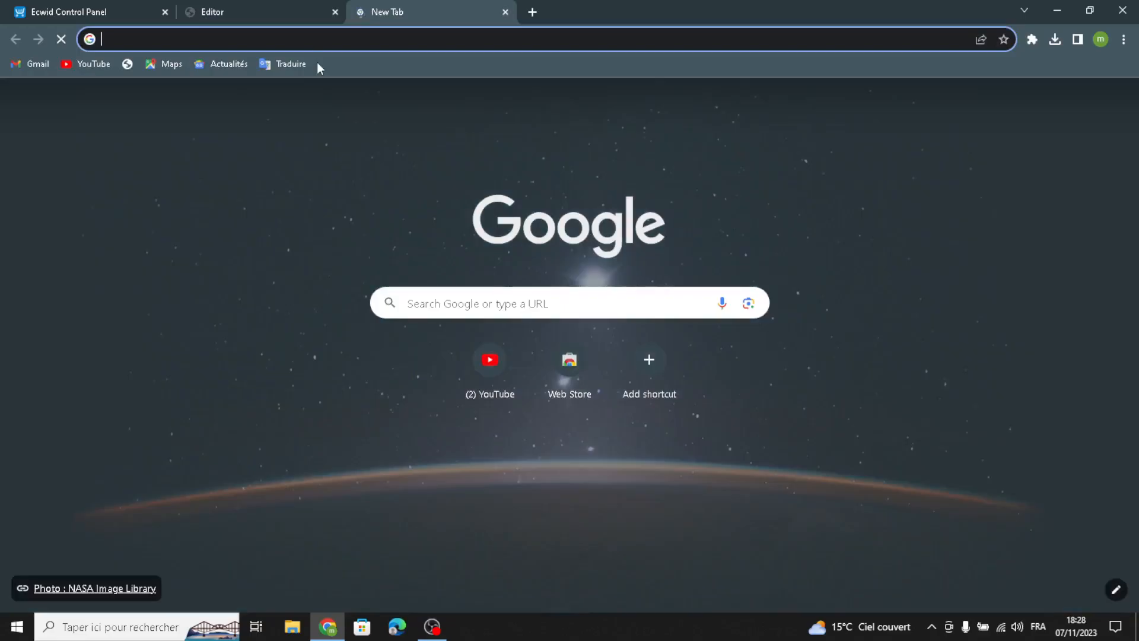
text(craft)
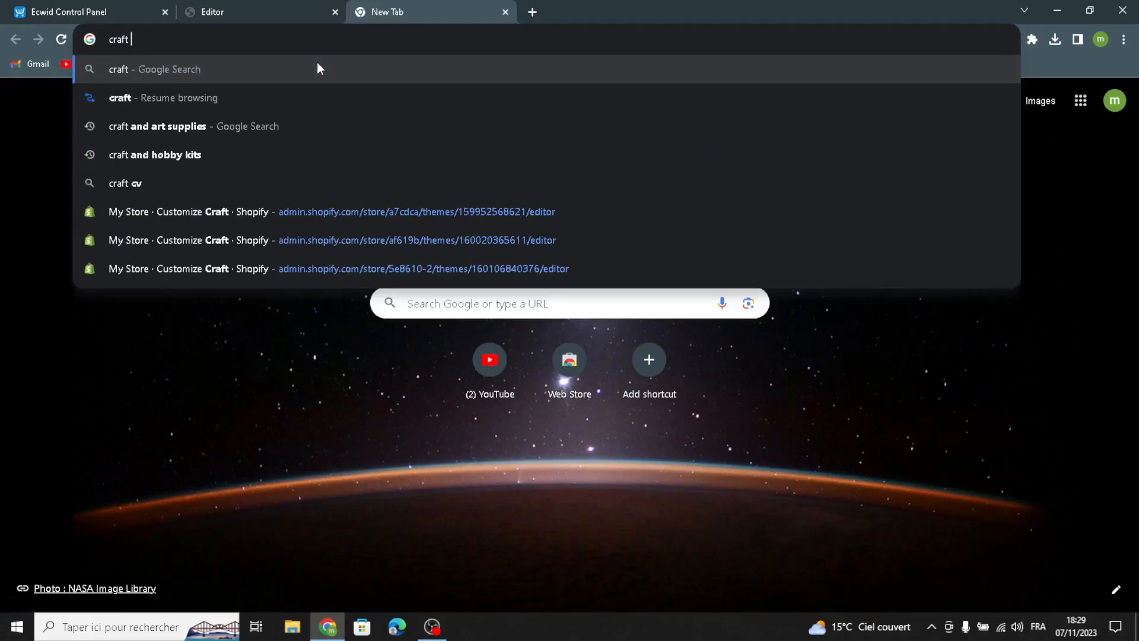
click(278, 155)
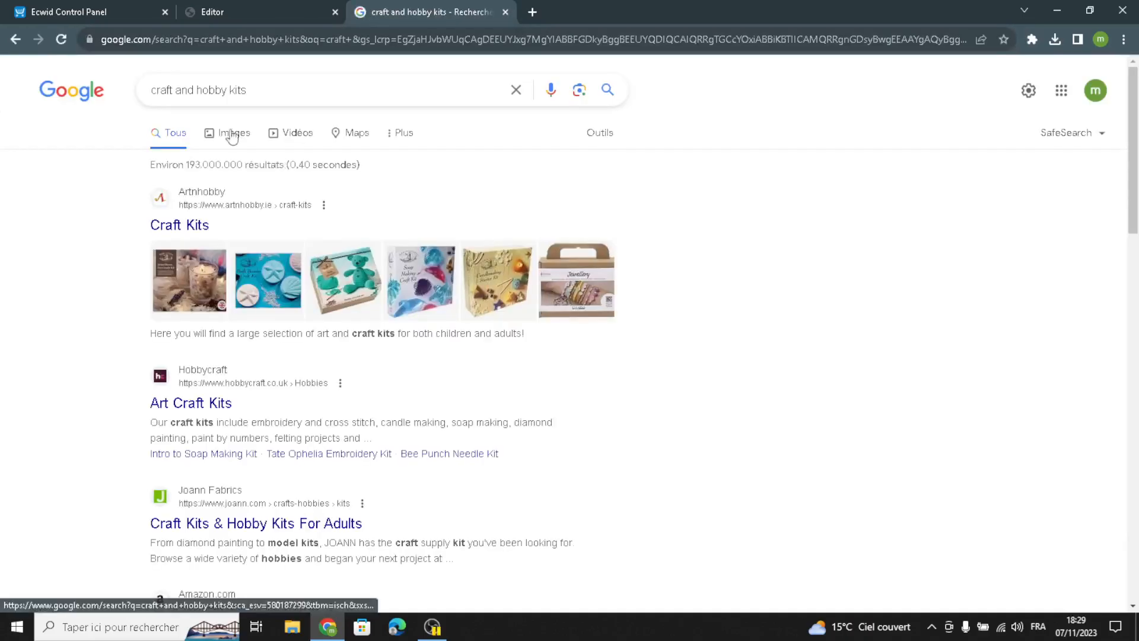
click(234, 133)
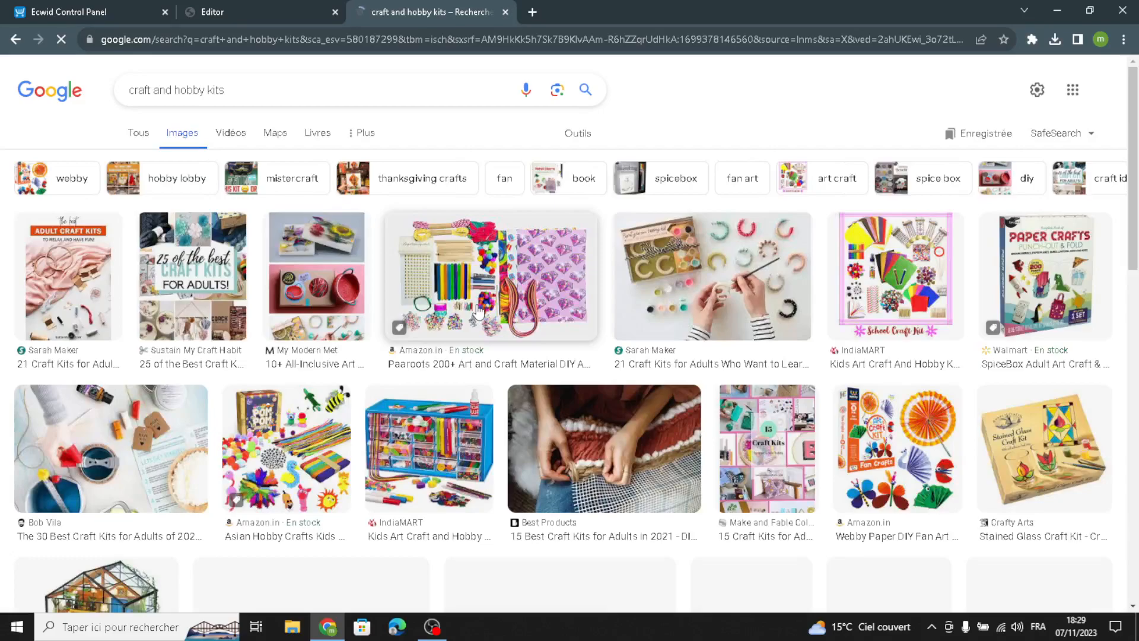
Look through the craft and hobby kit image results for a picture suitable as the store's cover.
scroll(477, 311, down, 5)
scroll(479, 323, down, 4)
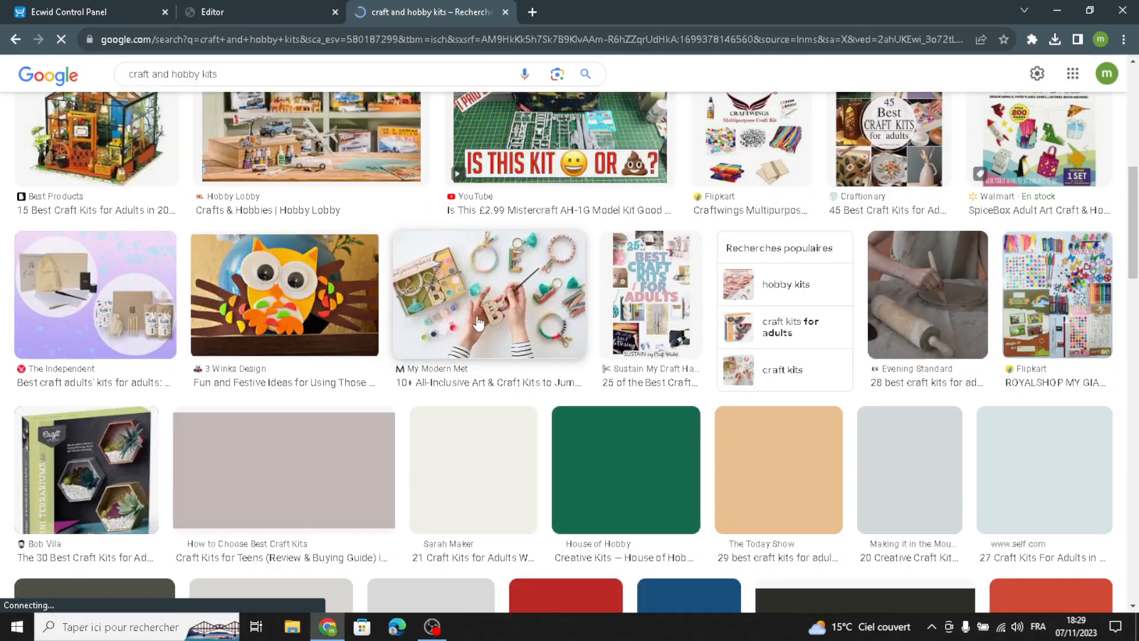
scroll(478, 321, down, 7)
scroll(537, 377, down, 5)
scroll(540, 380, down, 5)
scroll(569, 415, down, 5)
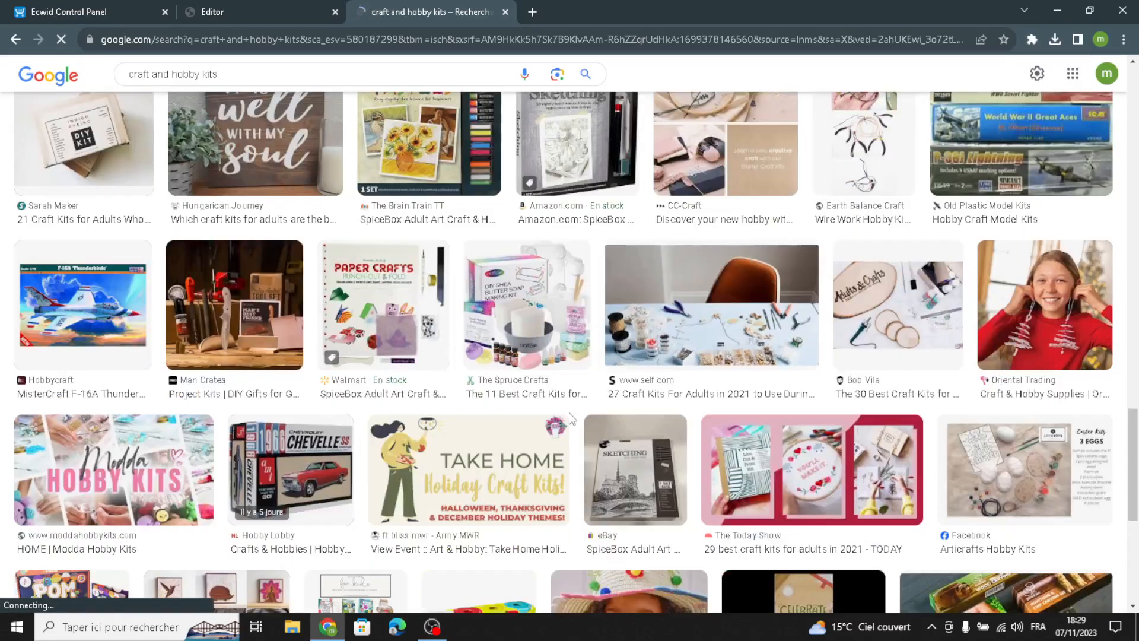
scroll(569, 416, down, 4)
scroll(571, 416, down, 5)
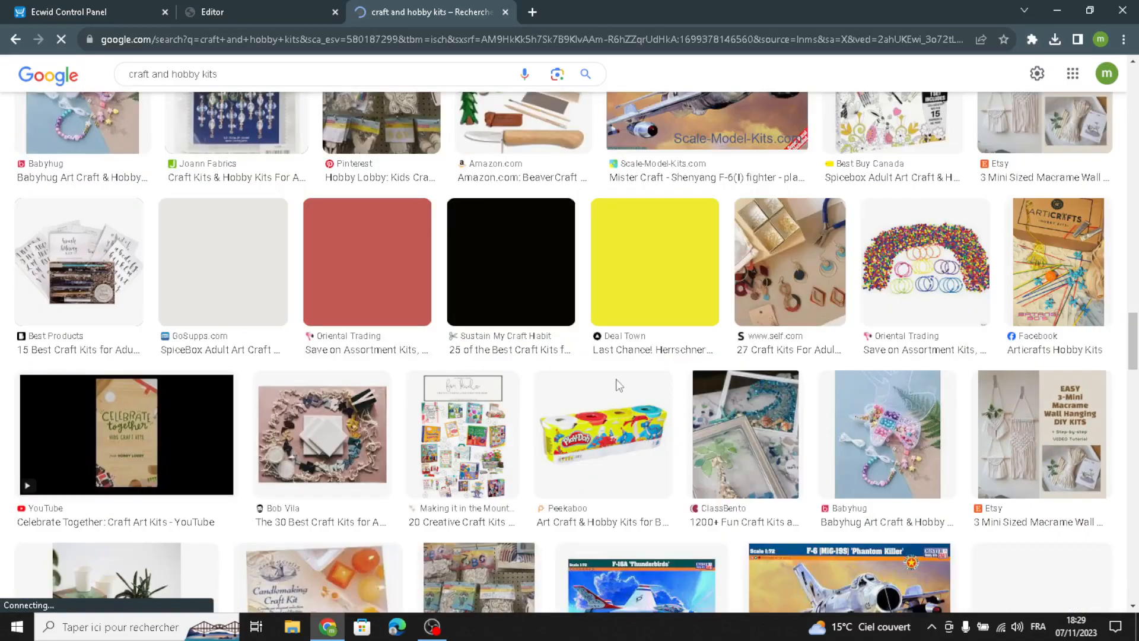
scroll(645, 399, down, 4)
scroll(646, 399, down, 5)
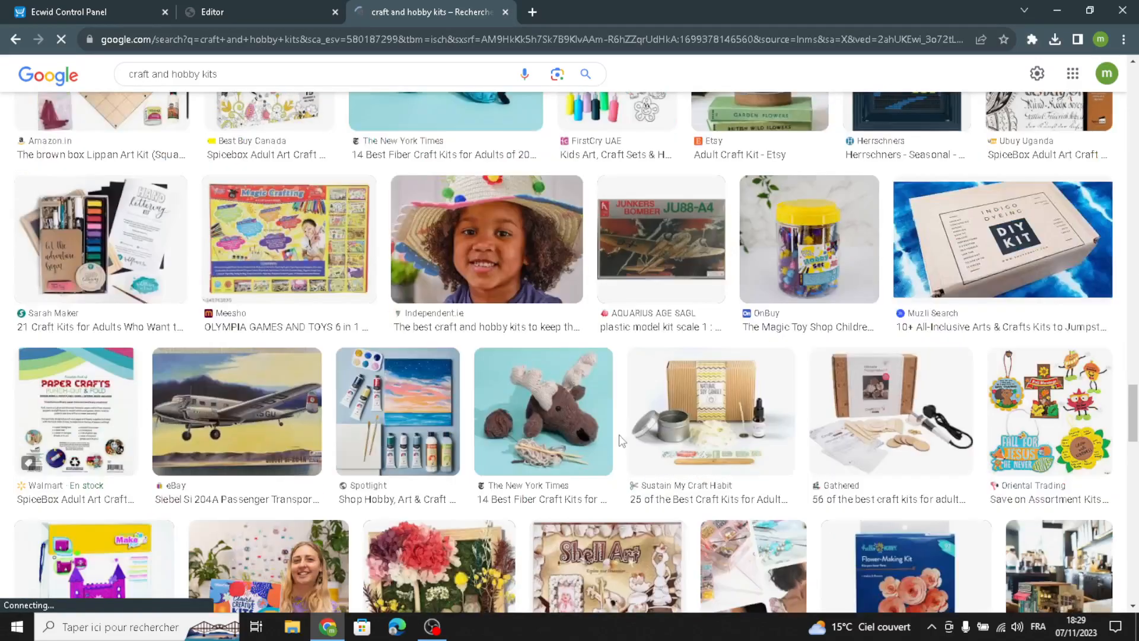
scroll(629, 421, down, 5)
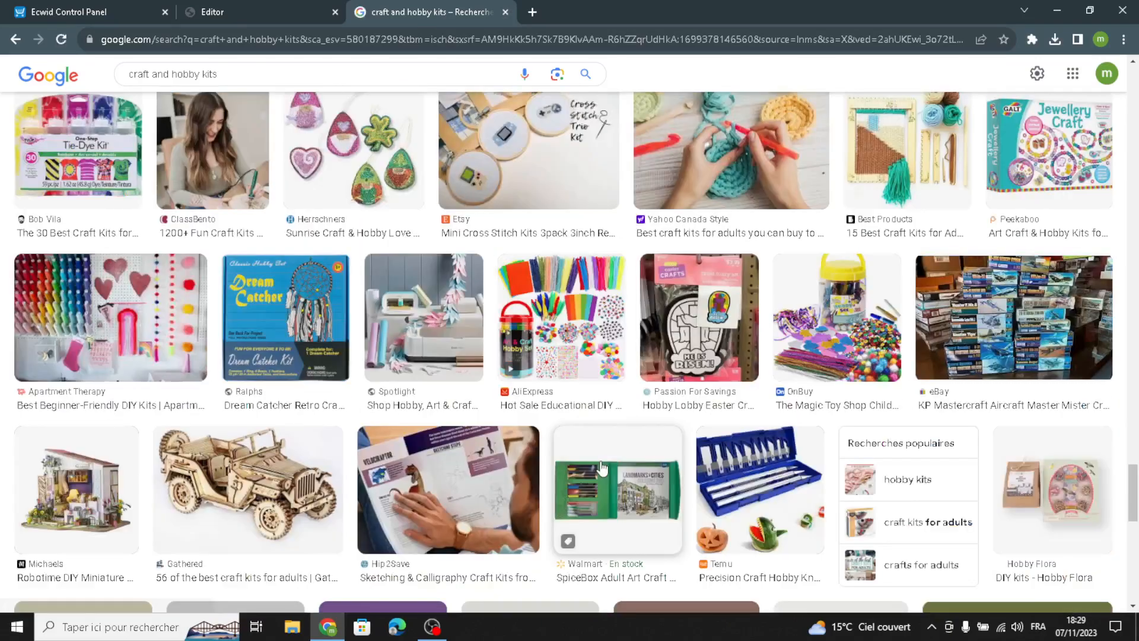
scroll(599, 460, down, 5)
scroll(599, 460, up, 10)
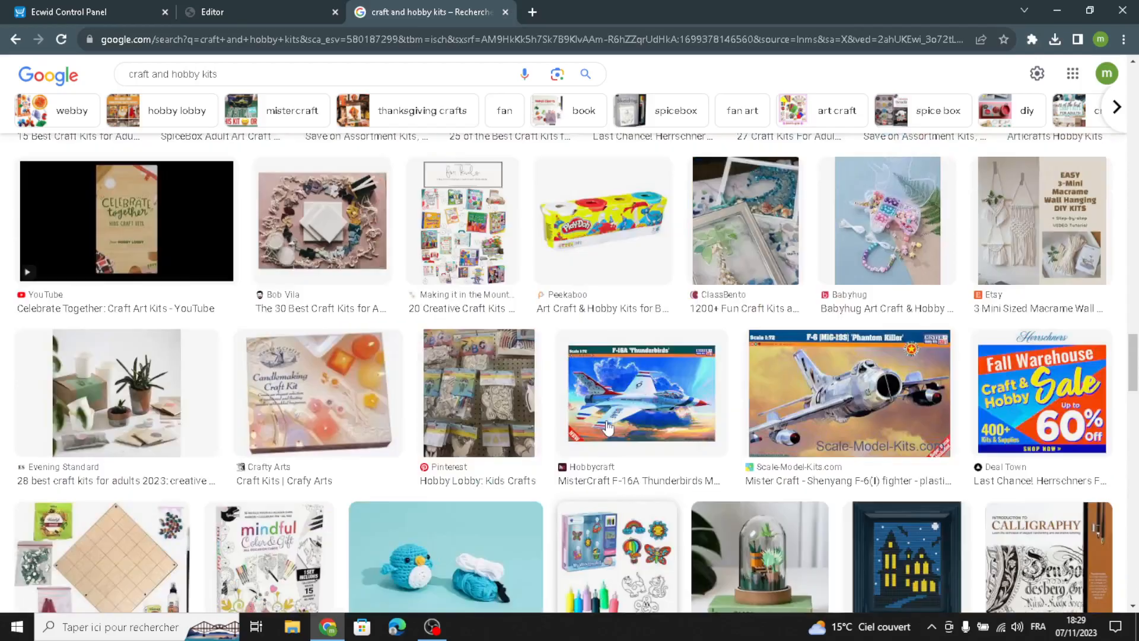
scroll(604, 415, up, 15)
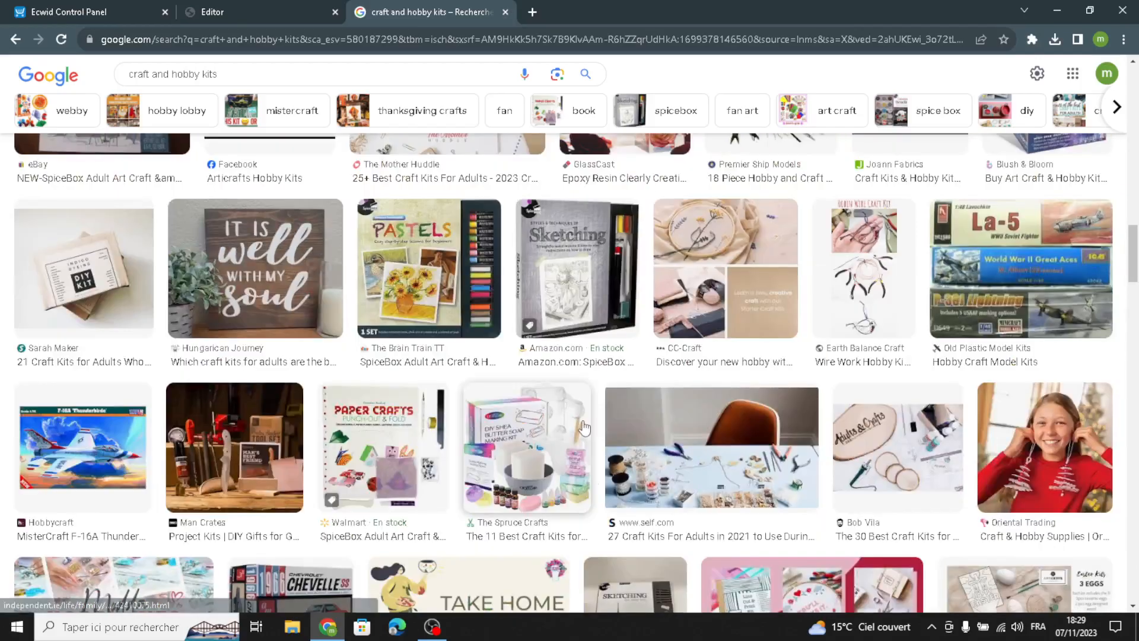
scroll(583, 427, up, 15)
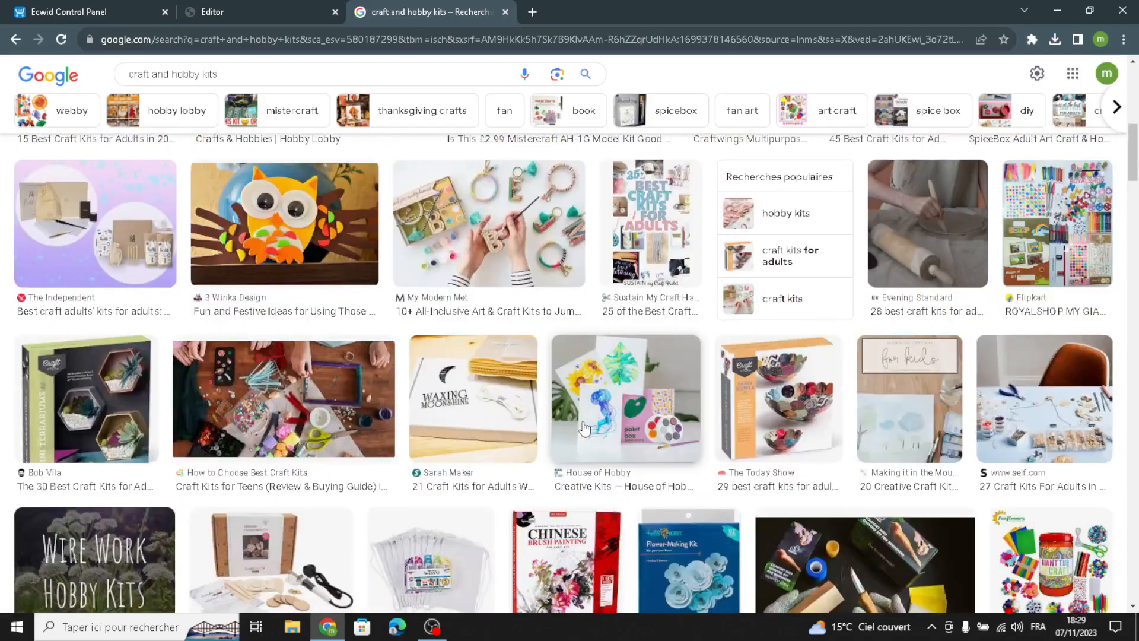
scroll(584, 427, up, 3)
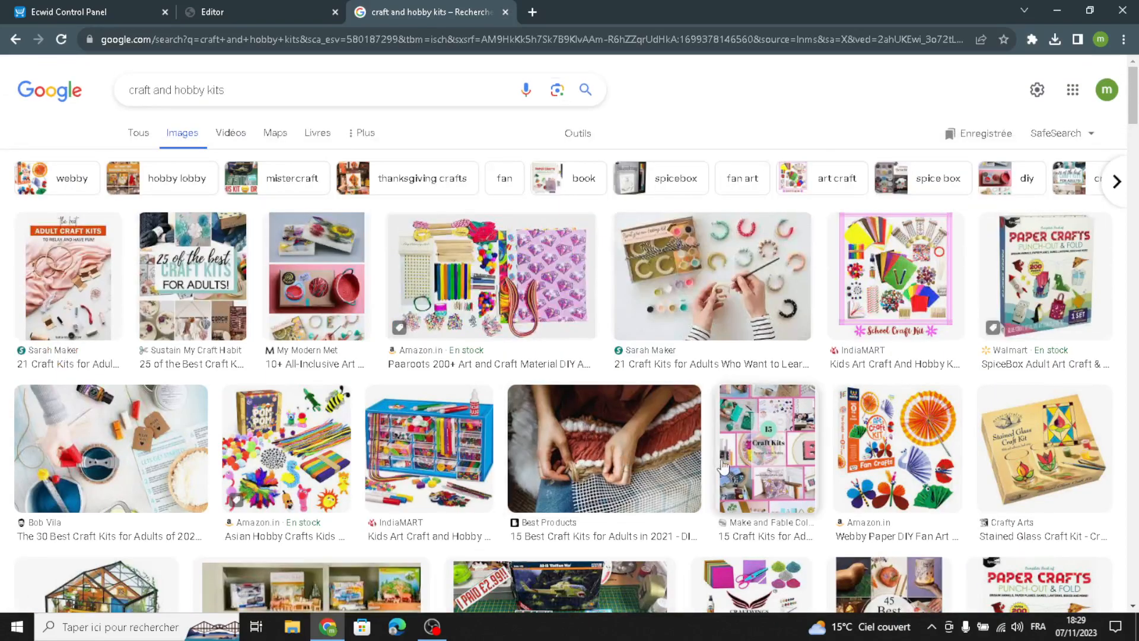
scroll(698, 469, down, 1)
scroll(702, 478, down, 3)
scroll(702, 478, up, 3)
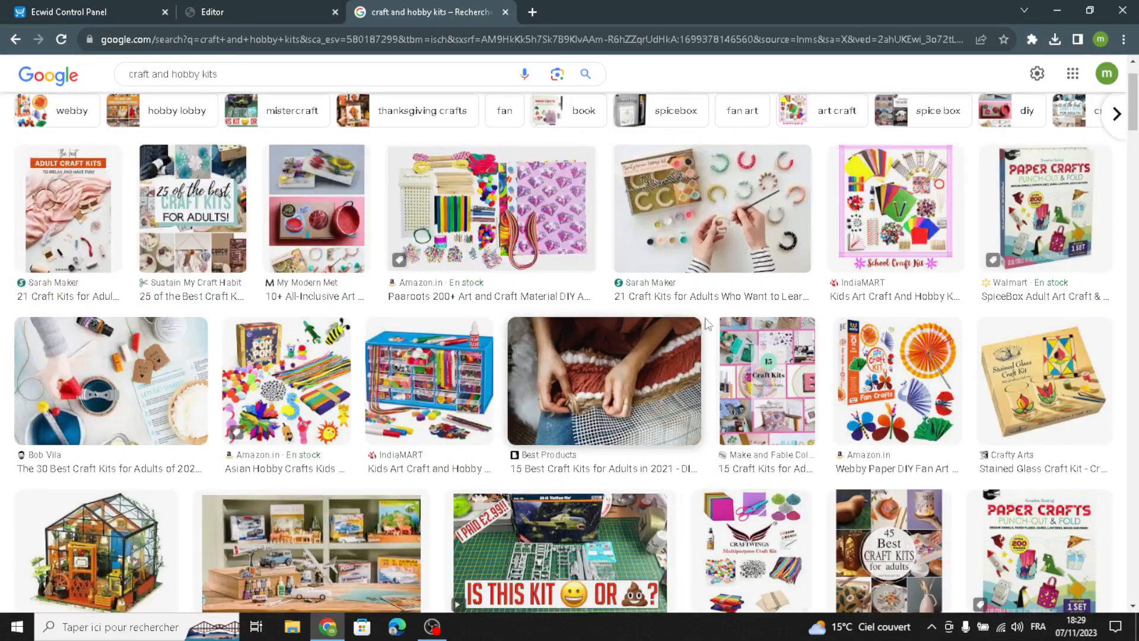
Save the picture of hands painting hoop earrings beside a craft kit to the Downloads folder.
click(801, 237)
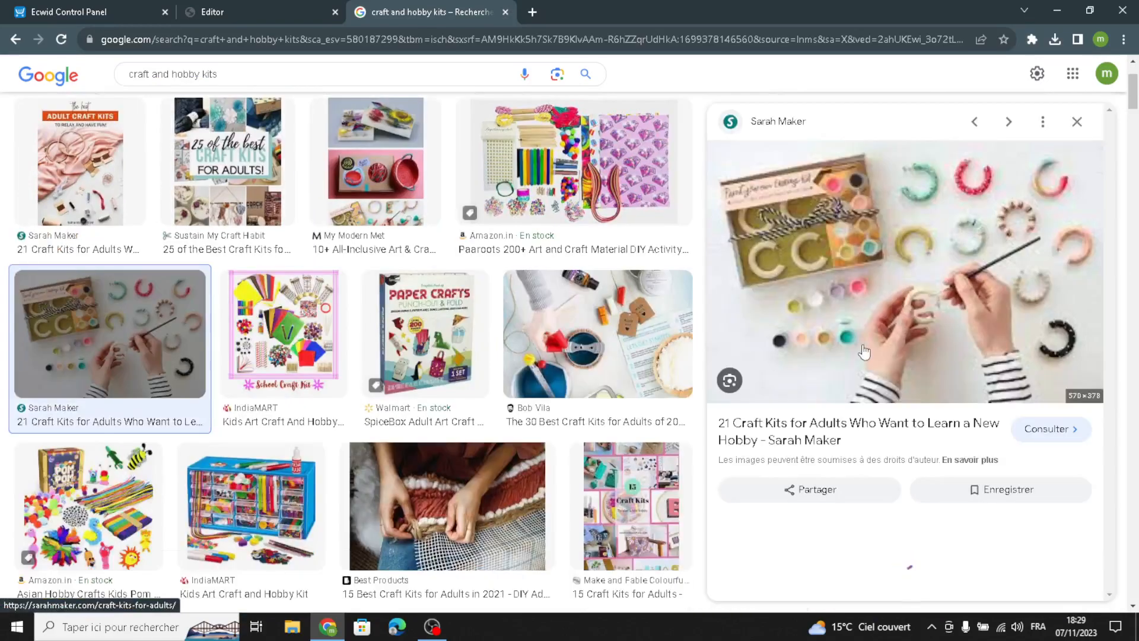
right_click(875, 291)
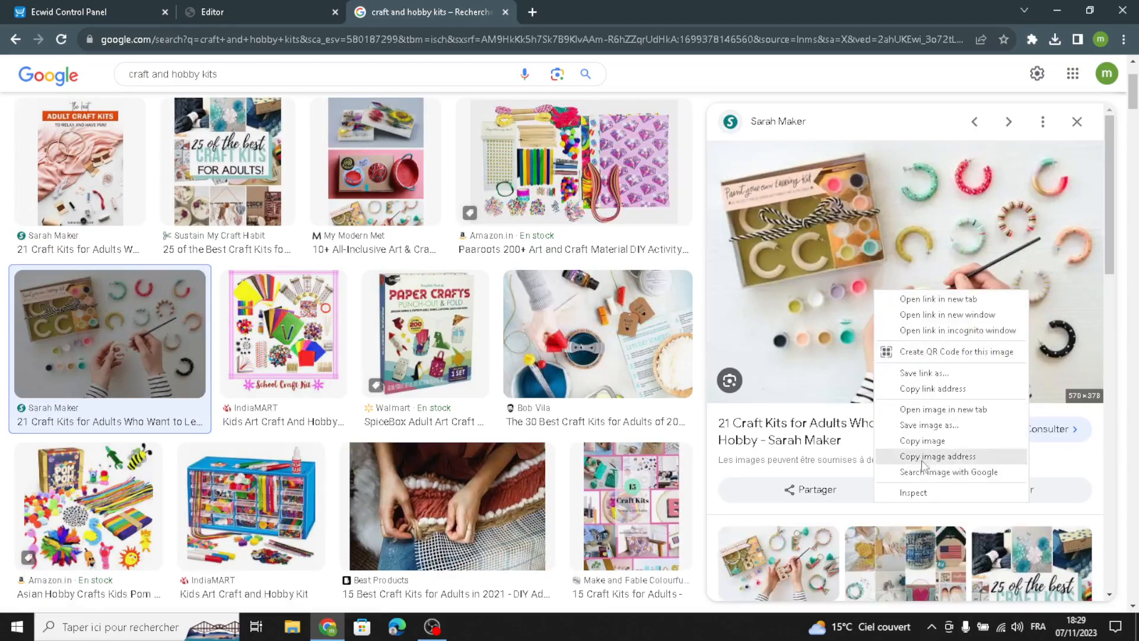
click(929, 438)
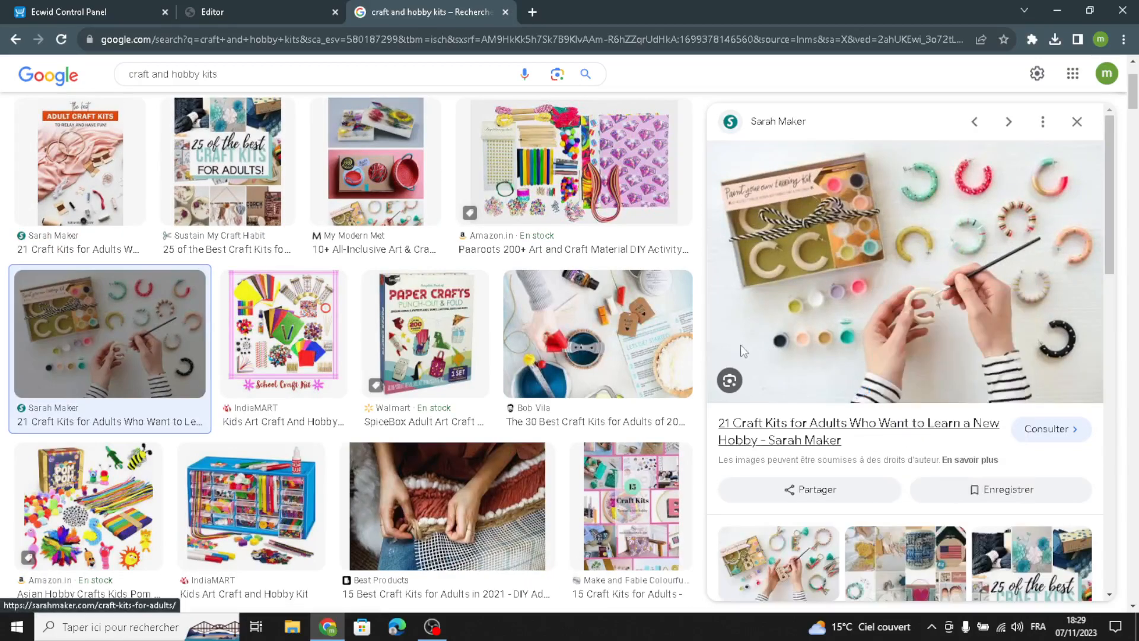
click(543, 584)
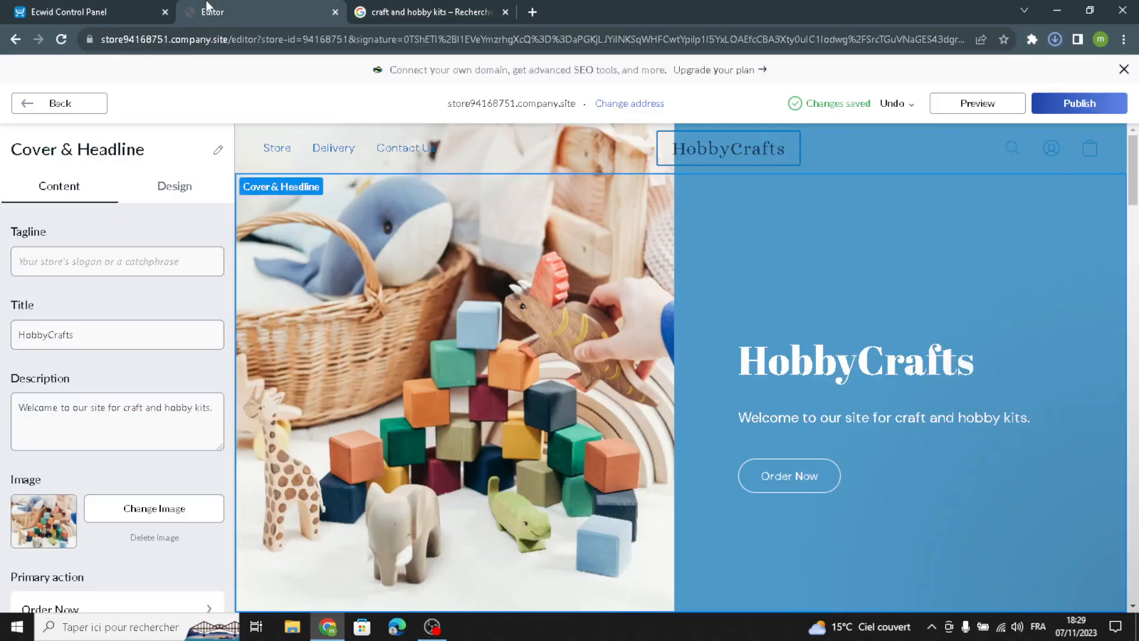
In the site editor, replace the Cover & Headline image with il_570xN.2121251929_8m0f.jpg.webp from the Downloads folder.
click(249, 12)
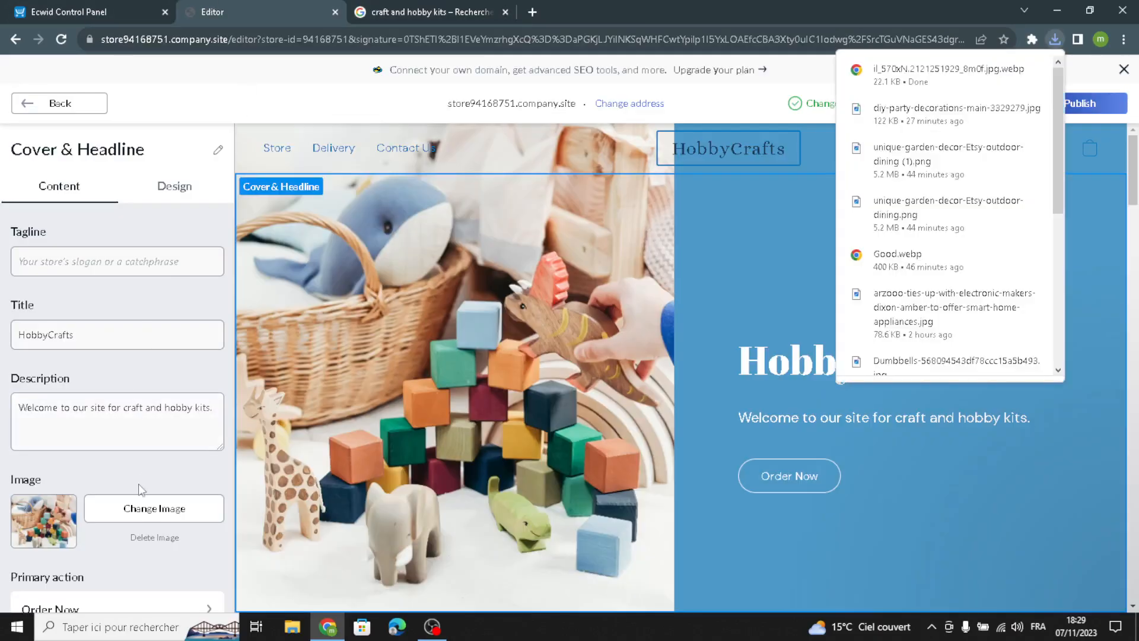
click(130, 510)
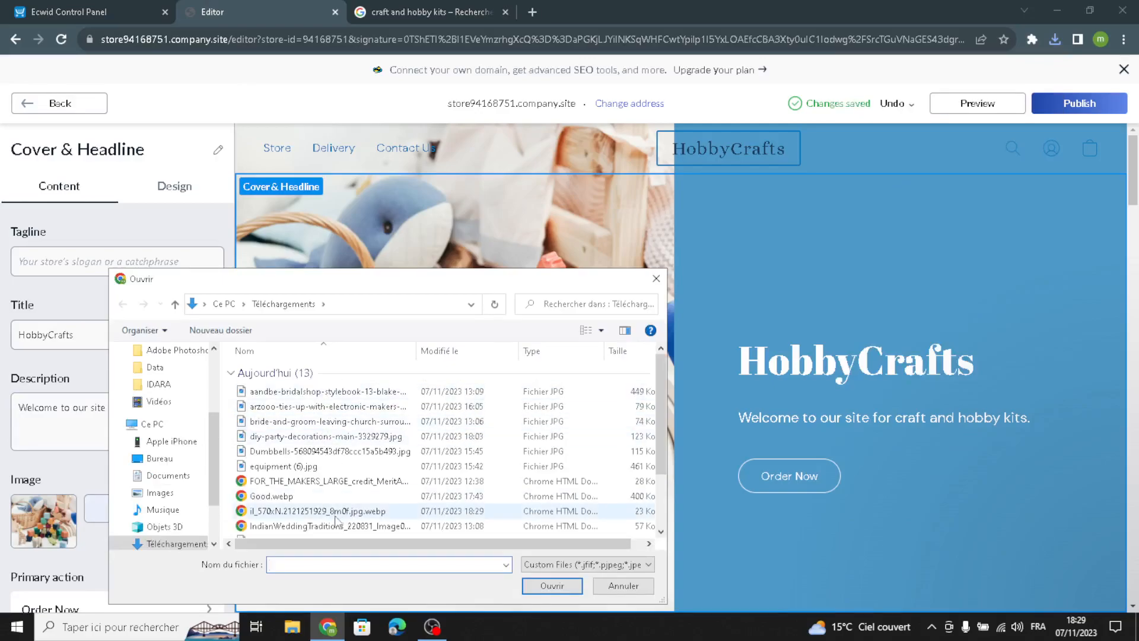
scroll(343, 510, down, 1)
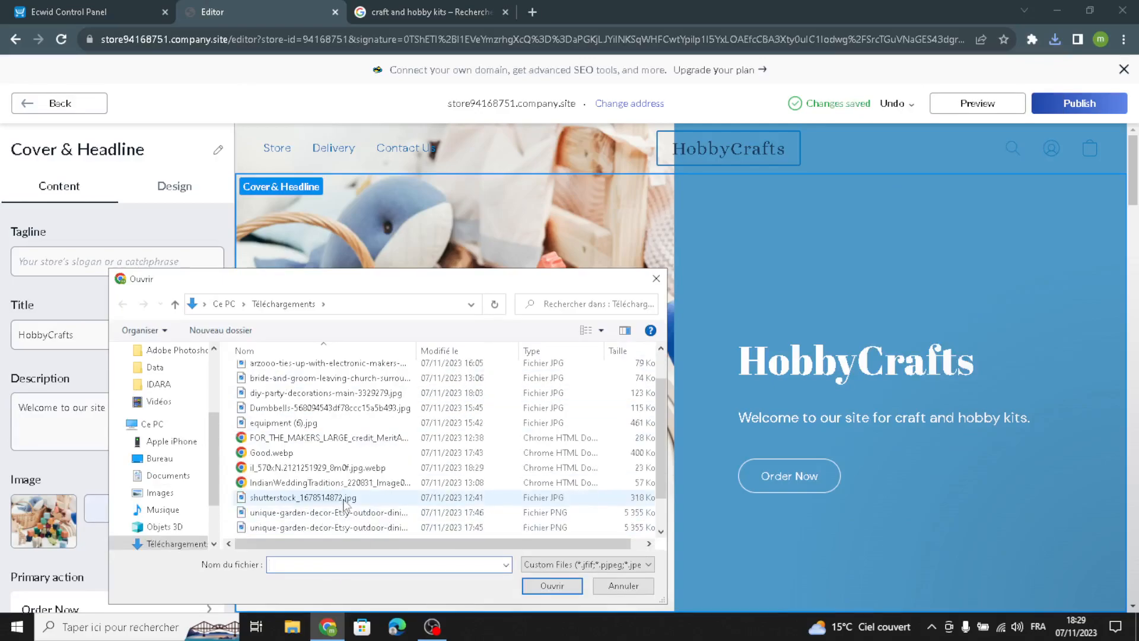
scroll(347, 507, down, 1)
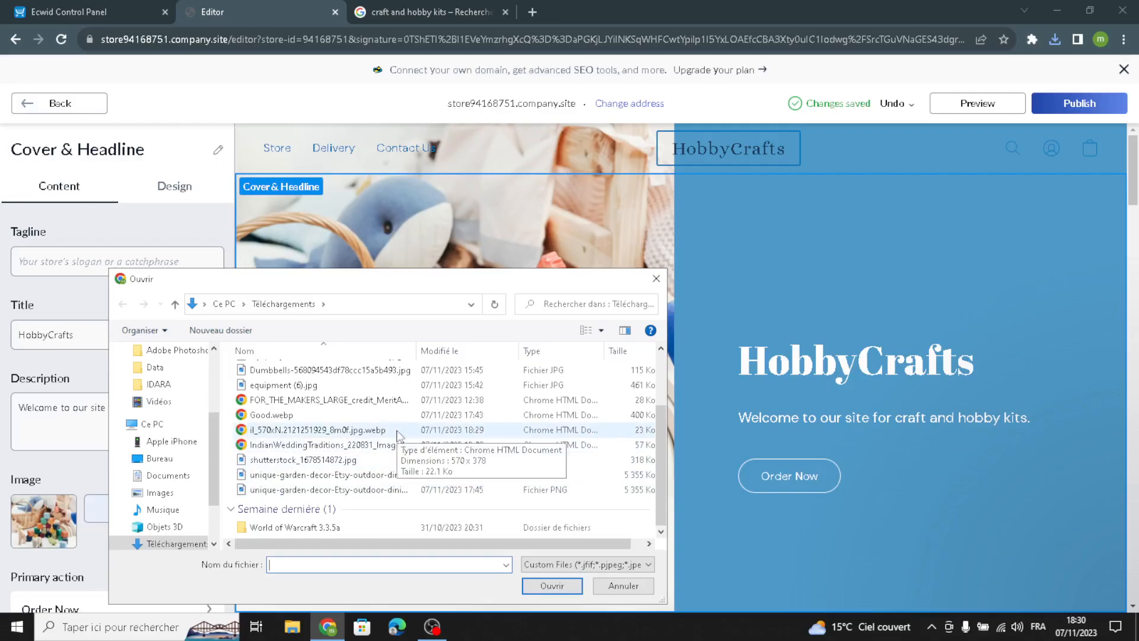
scroll(397, 436, up, 2)
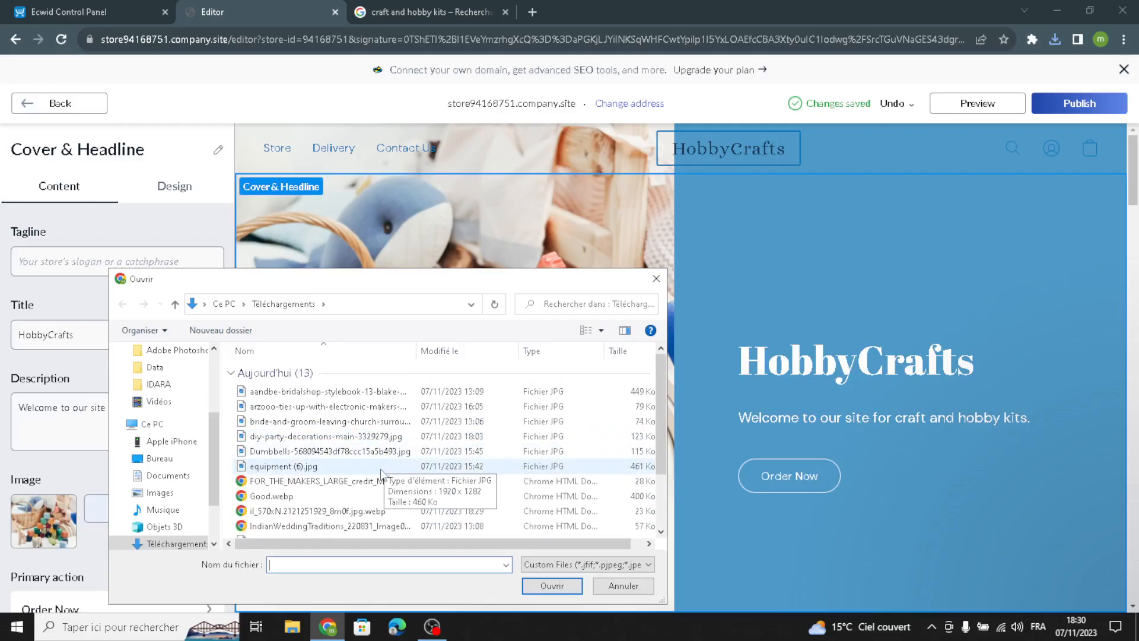
double_click(354, 509)
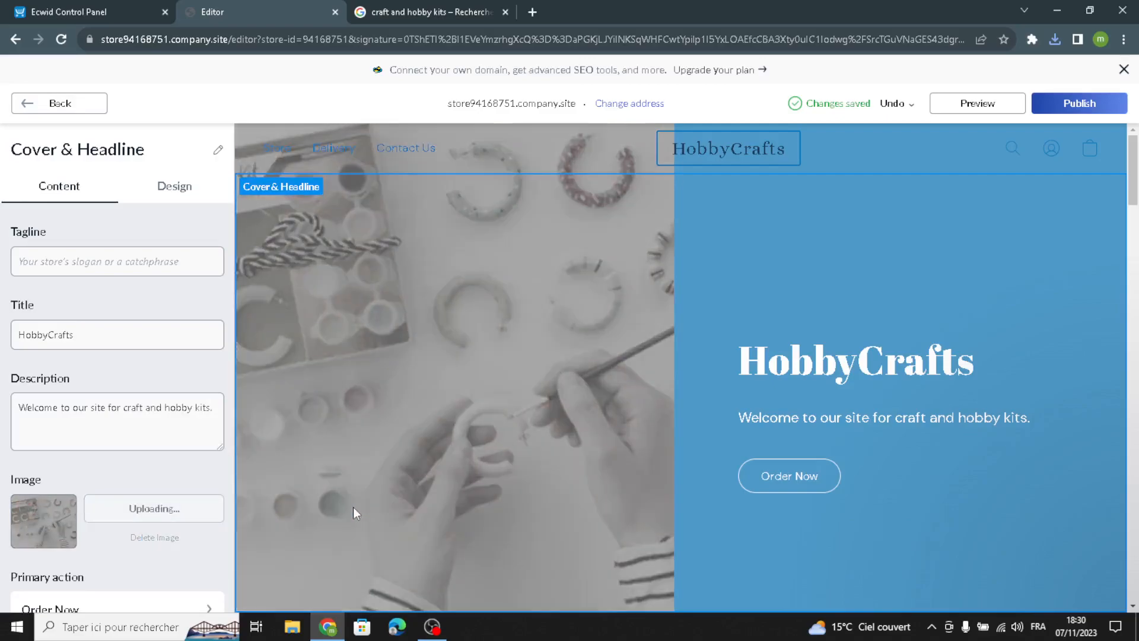
Try other Cover & Headline layouts, and settle on the one with left-aligned text over a full-width image.
click(187, 193)
click(155, 282)
click(202, 278)
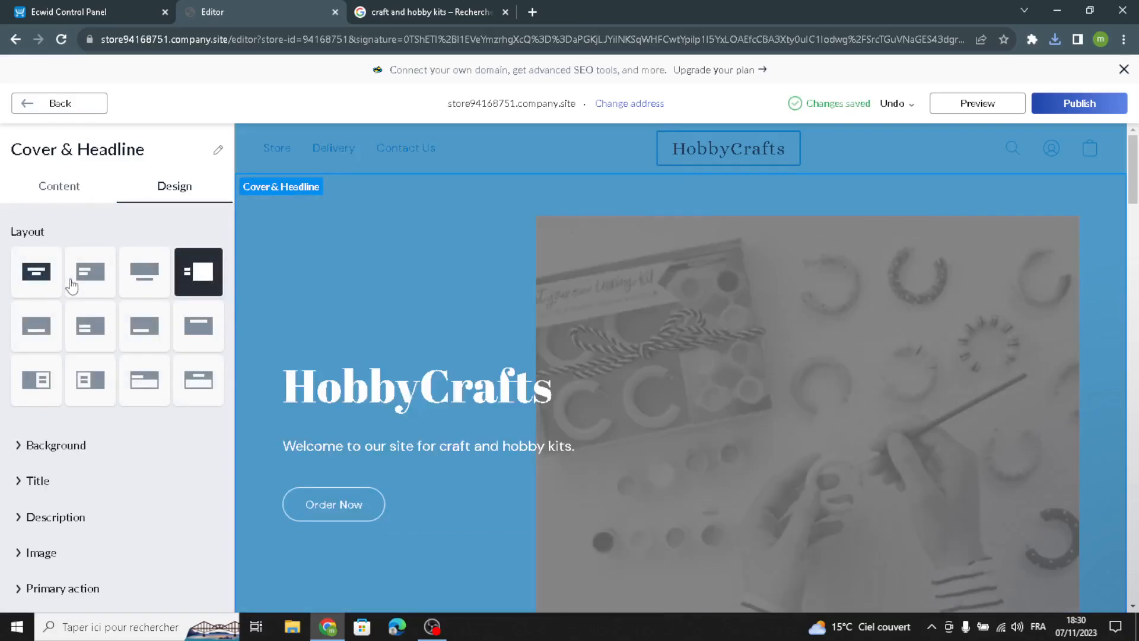
click(71, 285)
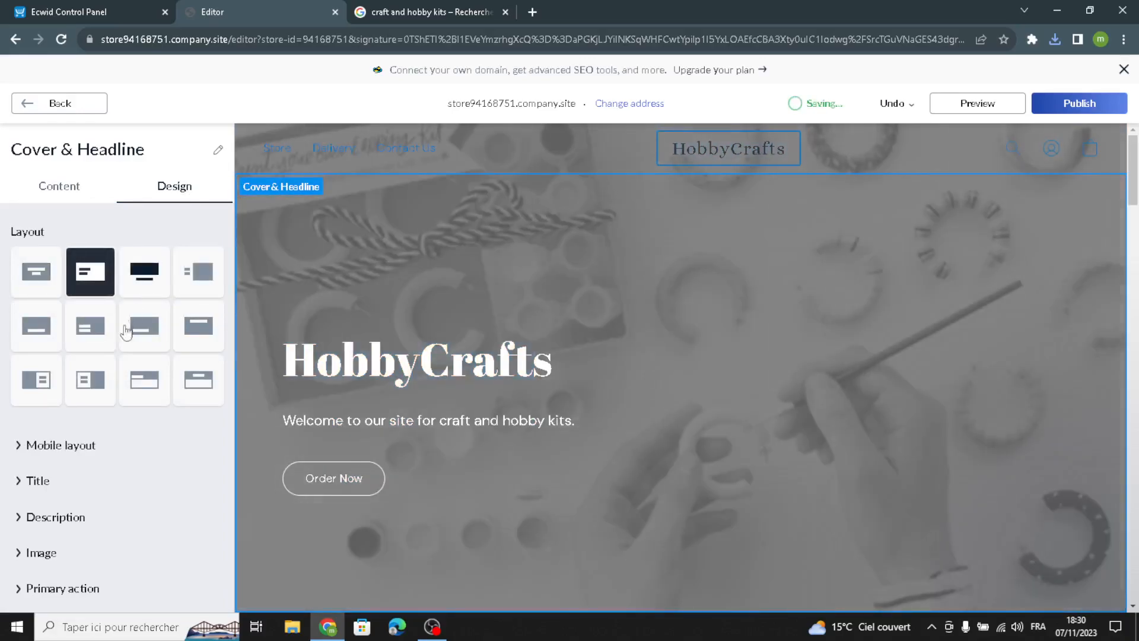
Set the cover title's font to Alice and its color to dark blue #1F3D58.
click(38, 479)
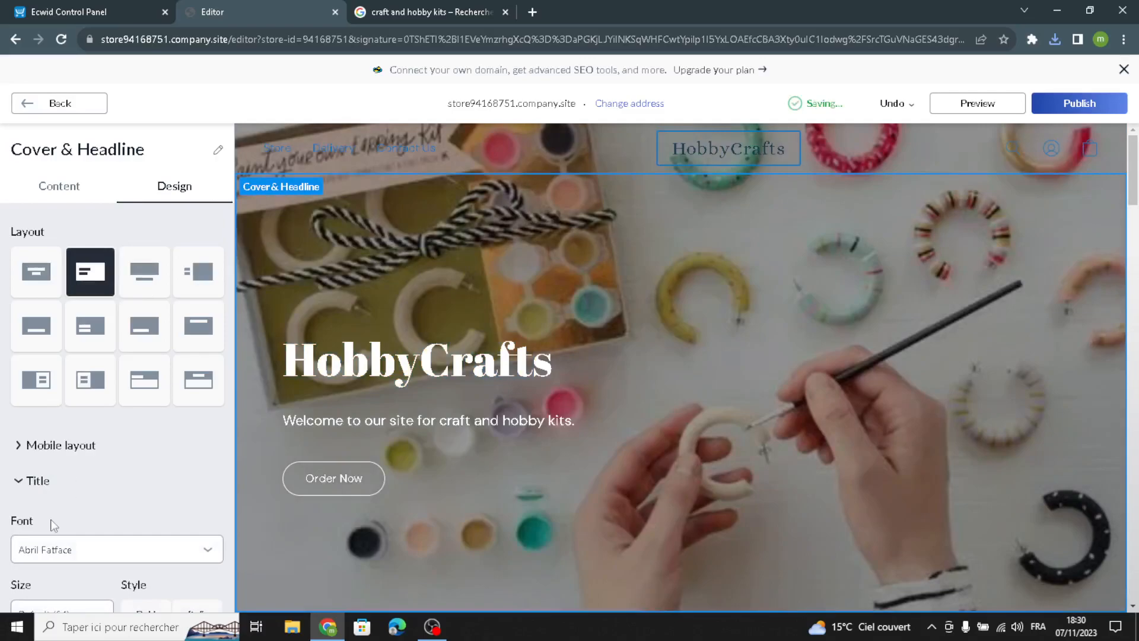
scroll(53, 525, down, 2)
click(54, 407)
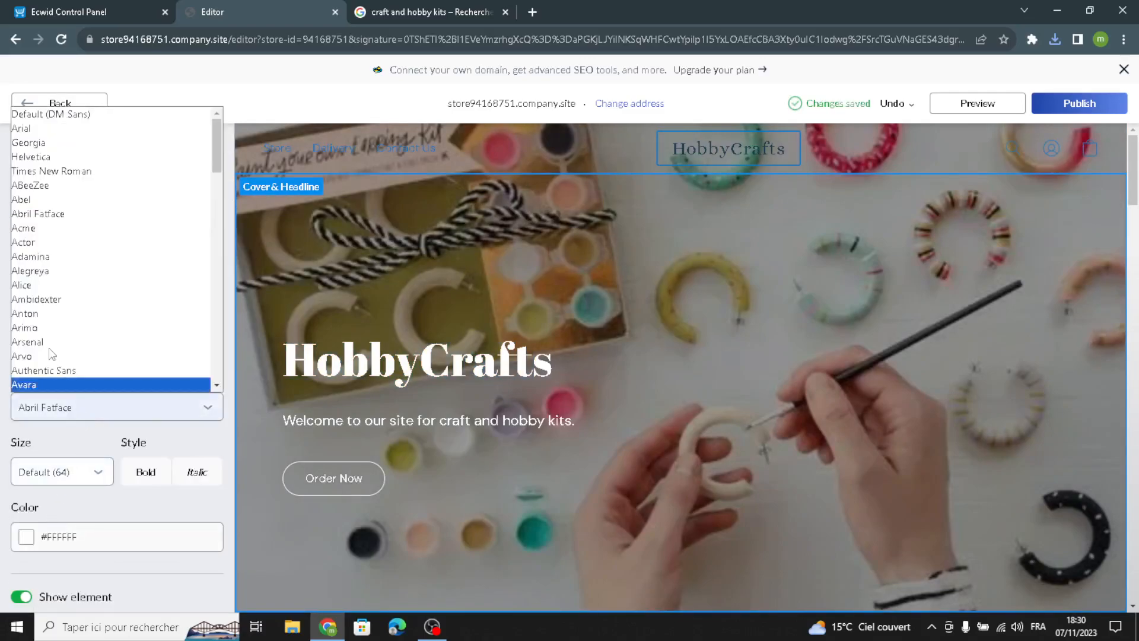
click(54, 284)
click(28, 471)
click(12, 519)
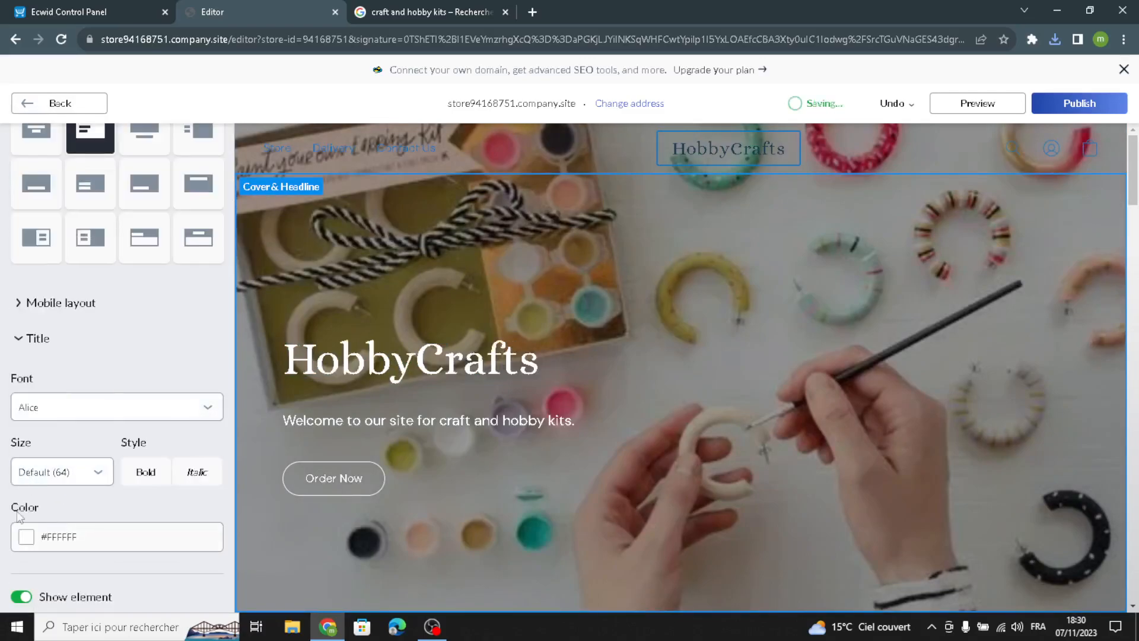
click(18, 537)
click(96, 278)
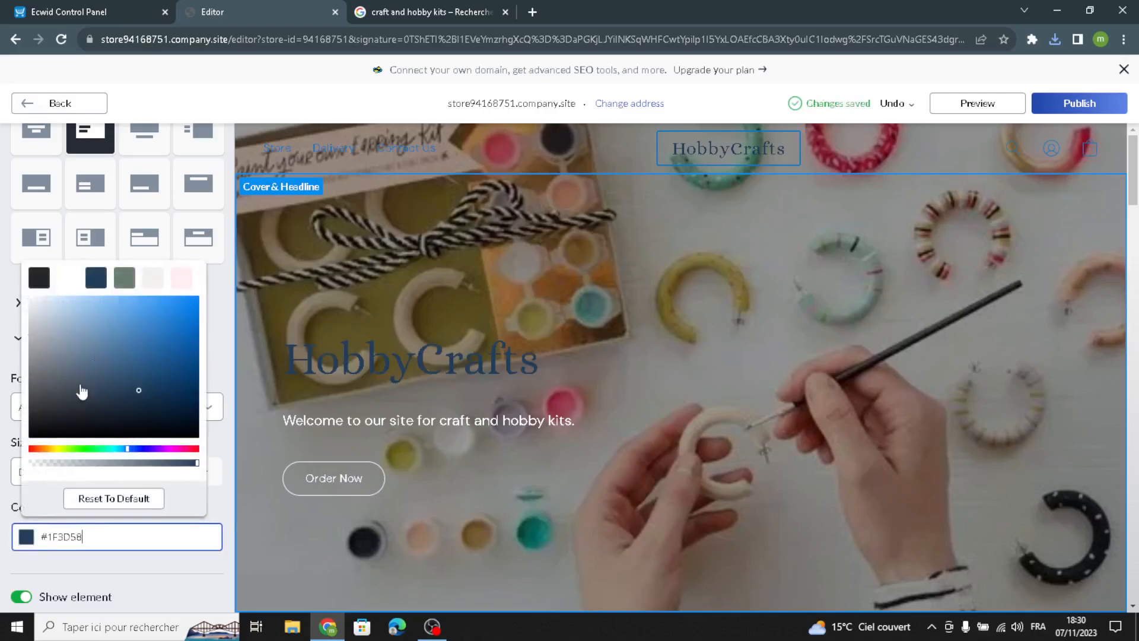
Set the text size of the cover description to 36.
scroll(3, 580, down, 1)
scroll(3, 580, down, 2)
click(51, 479)
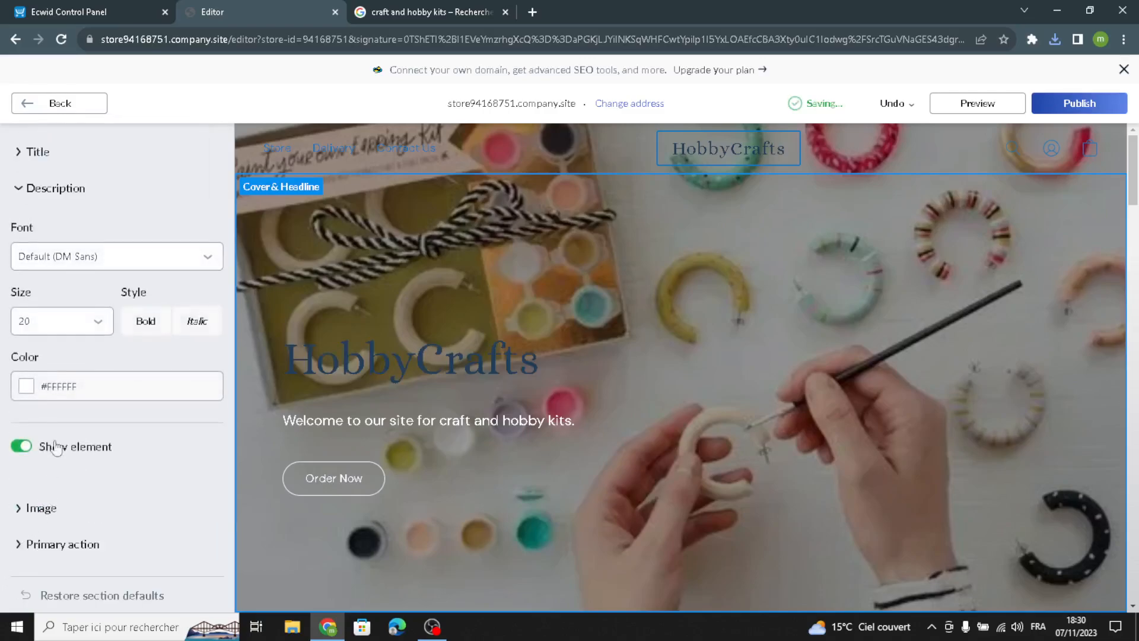
click(83, 321)
click(70, 215)
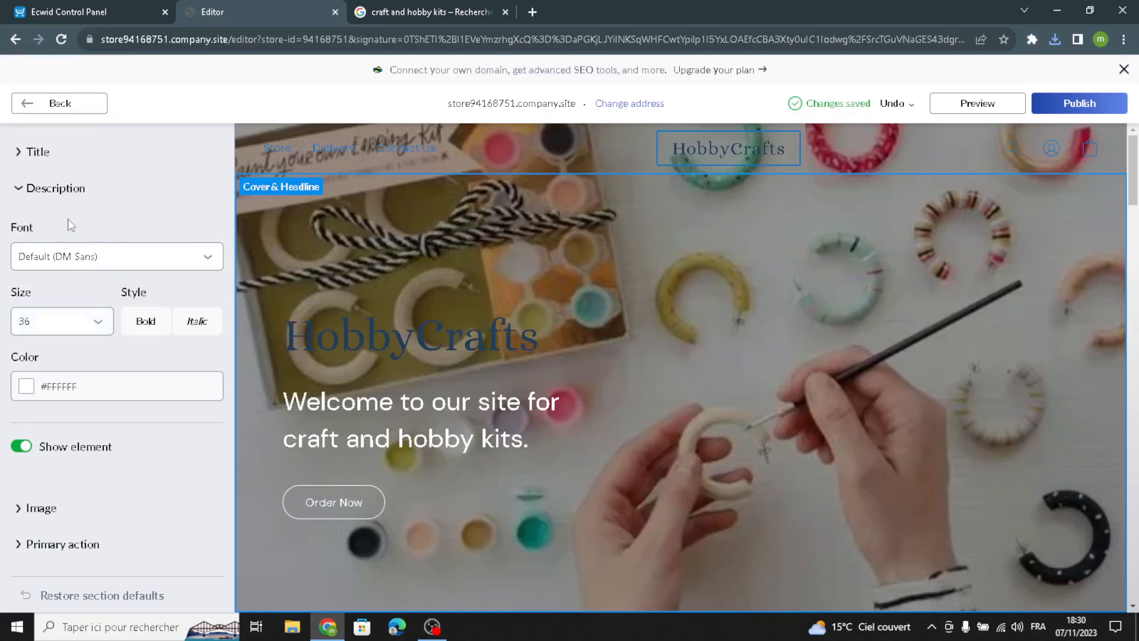
Try the Alegreya font on the cover description, and settle on Alice.
click(73, 261)
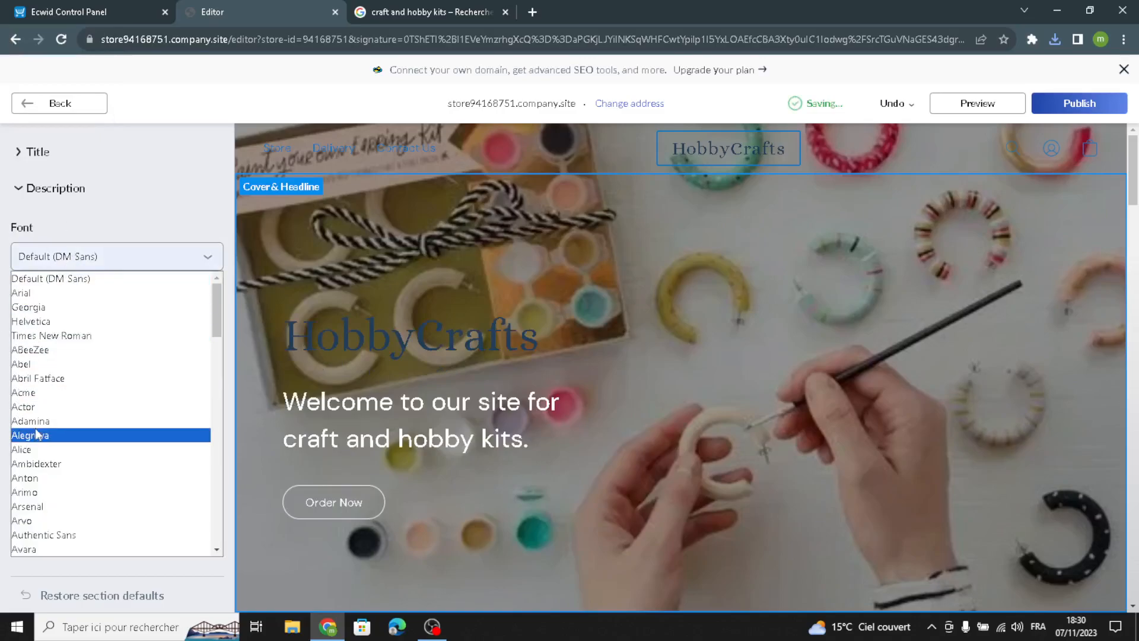
click(54, 435)
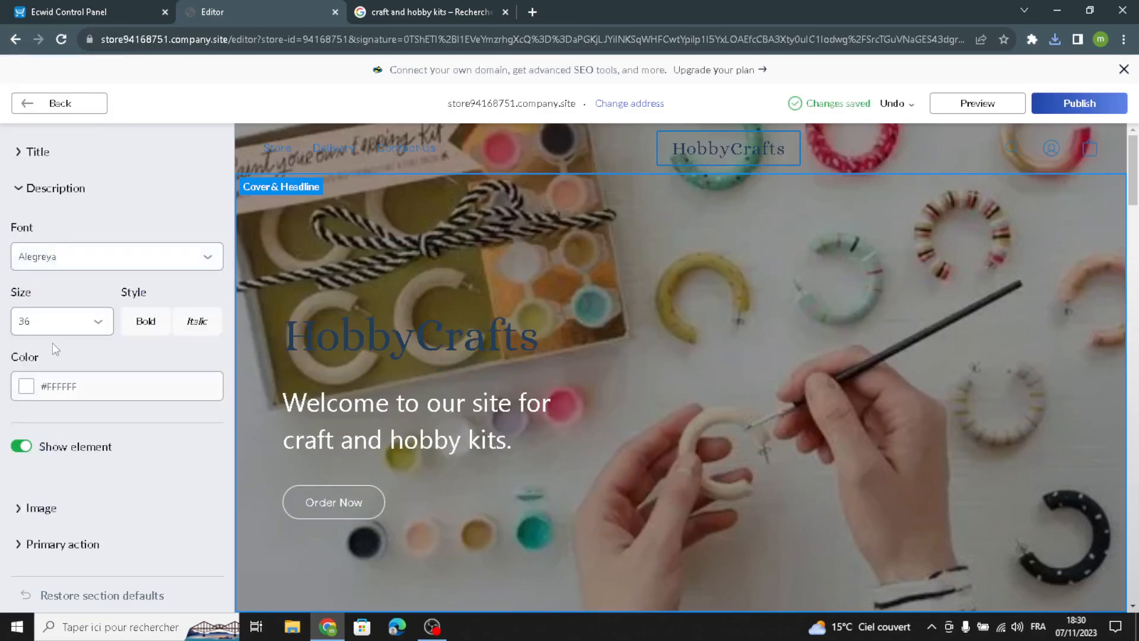
click(80, 259)
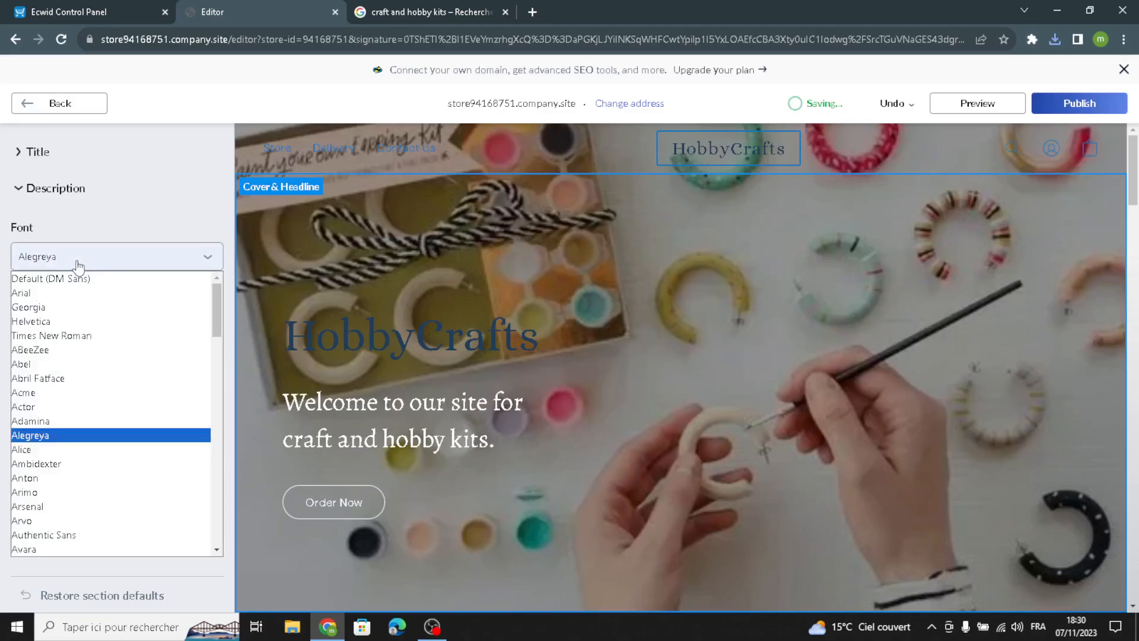
click(44, 454)
Return from Cover & Headline to the homepage sections and open the Store section for editing.
scroll(195, 290, up, 5)
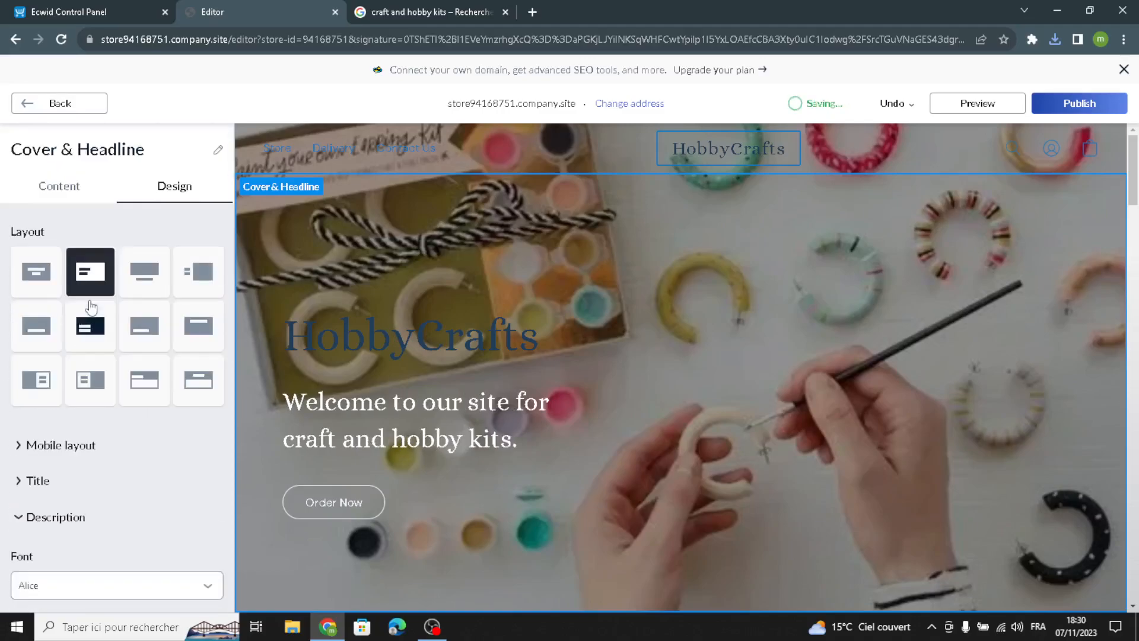
scroll(93, 309, down, 6)
scroll(65, 285, up, 6)
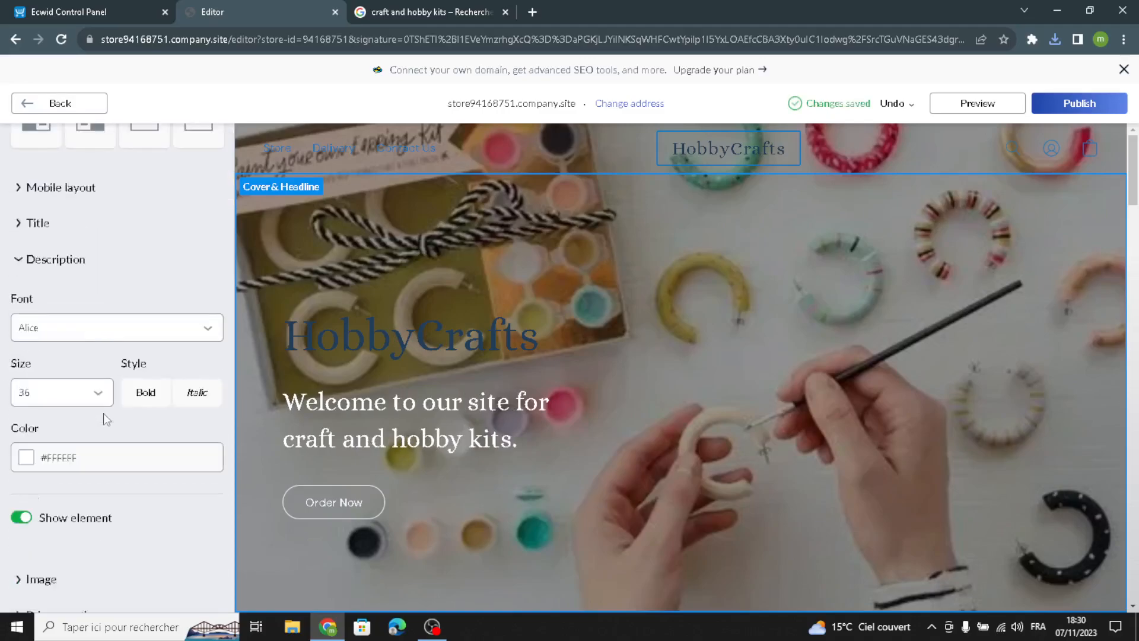
scroll(41, 264, down, 1)
click(36, 105)
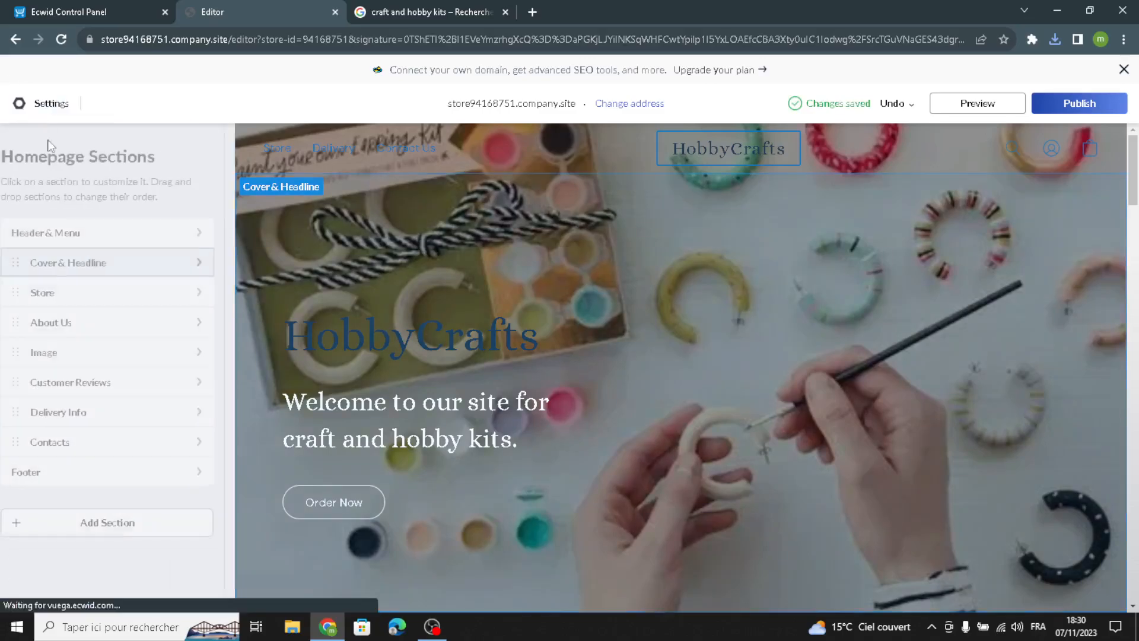
click(99, 301)
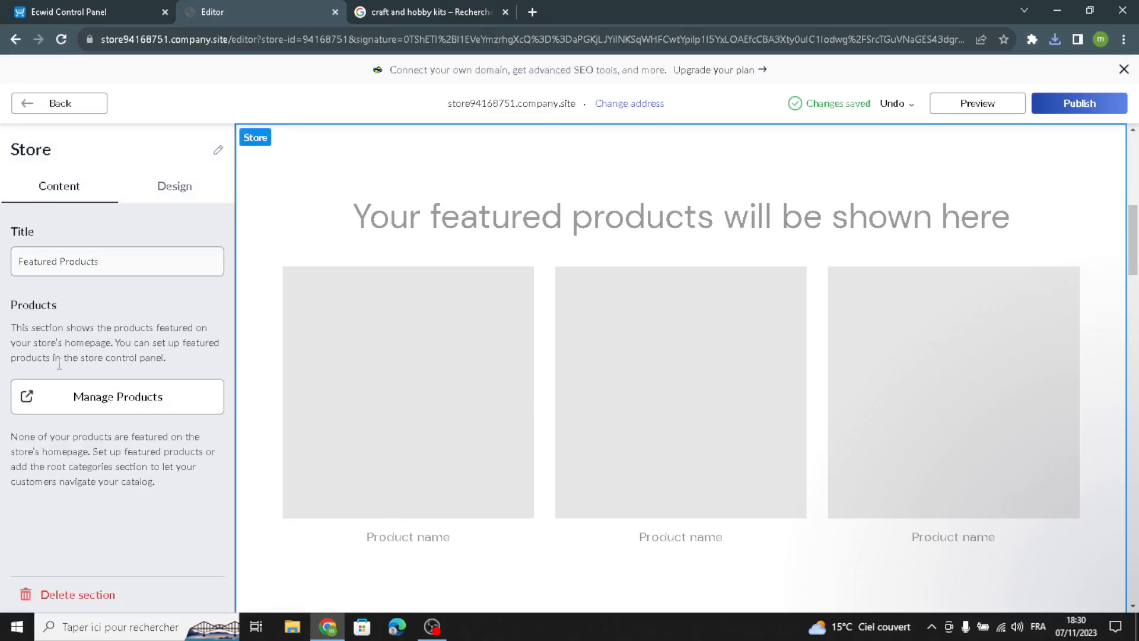
Switch to the Ecwid control panel and open the form for adding a new product to the catalog.
click(26, 5)
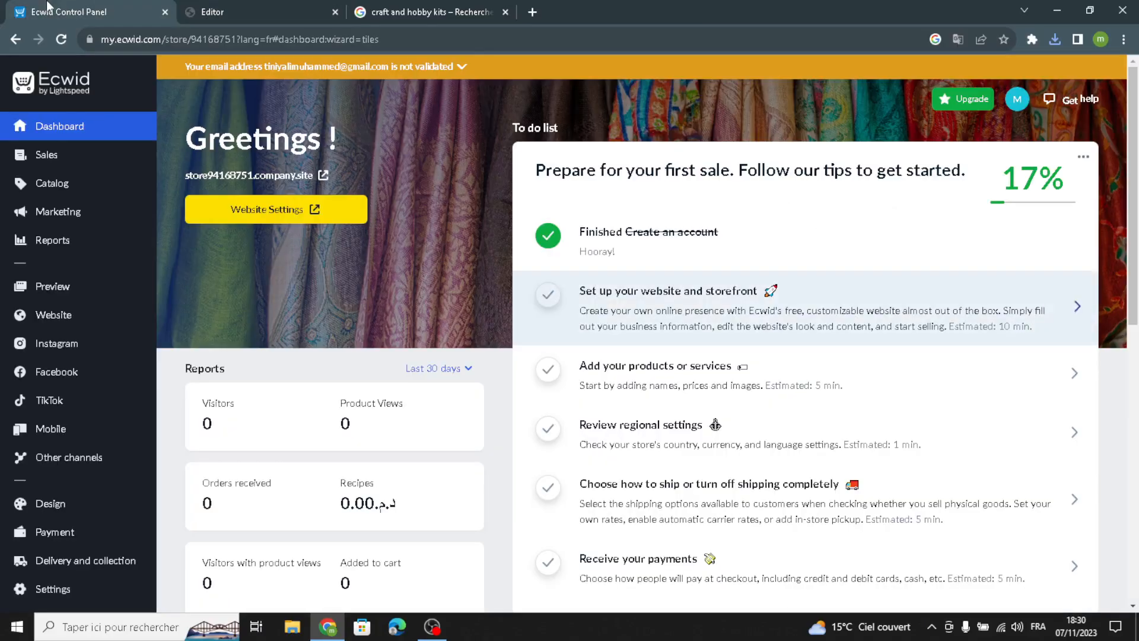
click(656, 385)
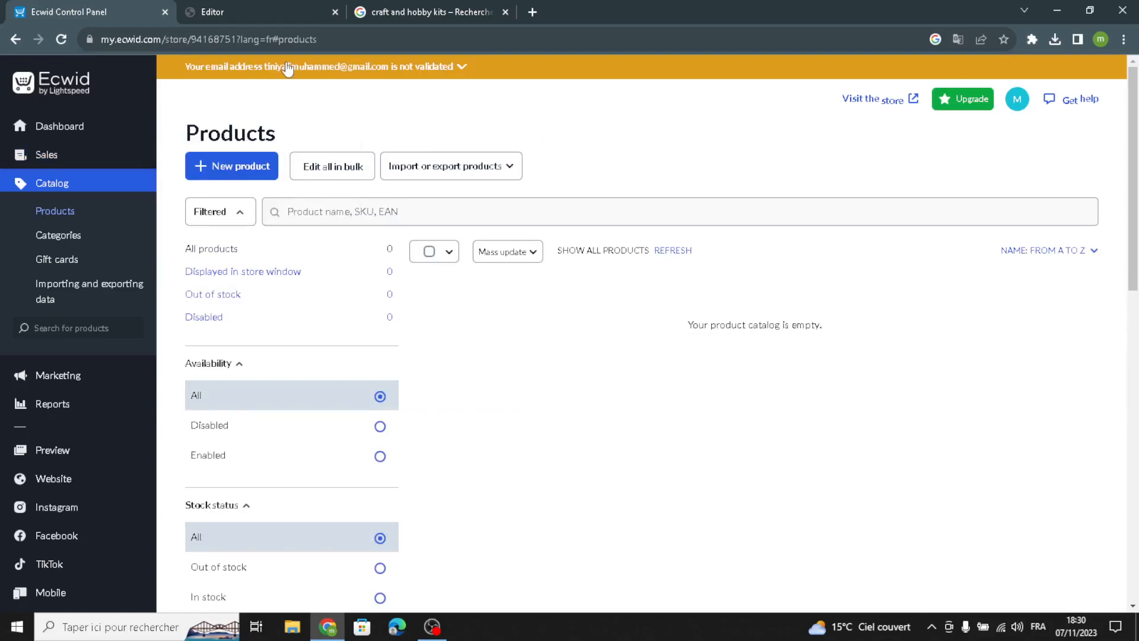
click(231, 169)
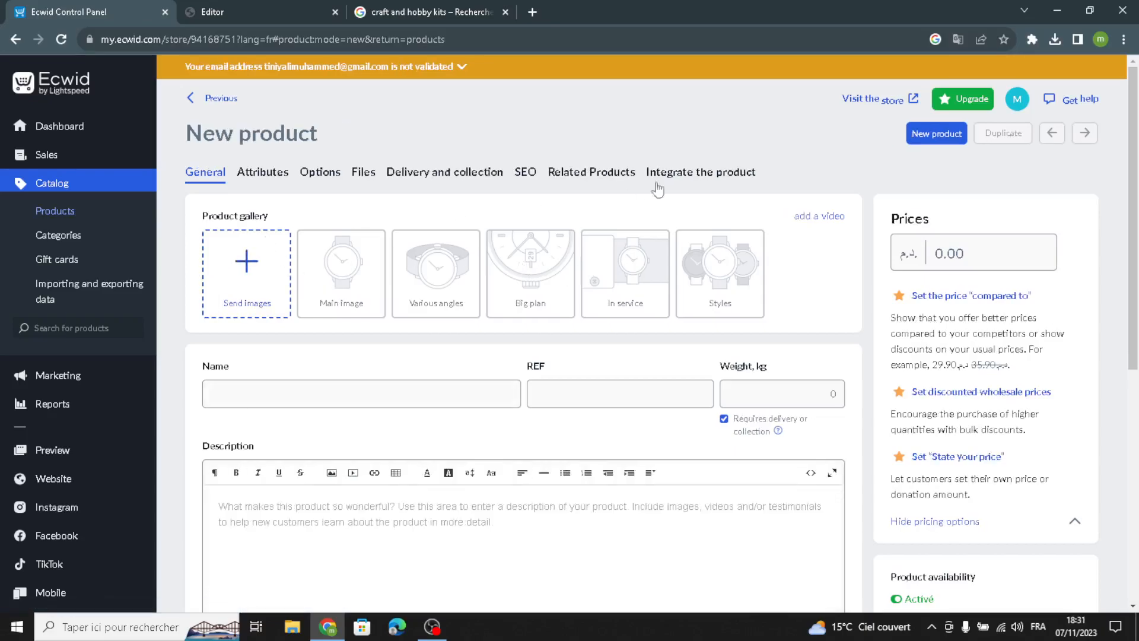
Look over the new product form's name, REF, weight, price and description fields.
click(383, 386)
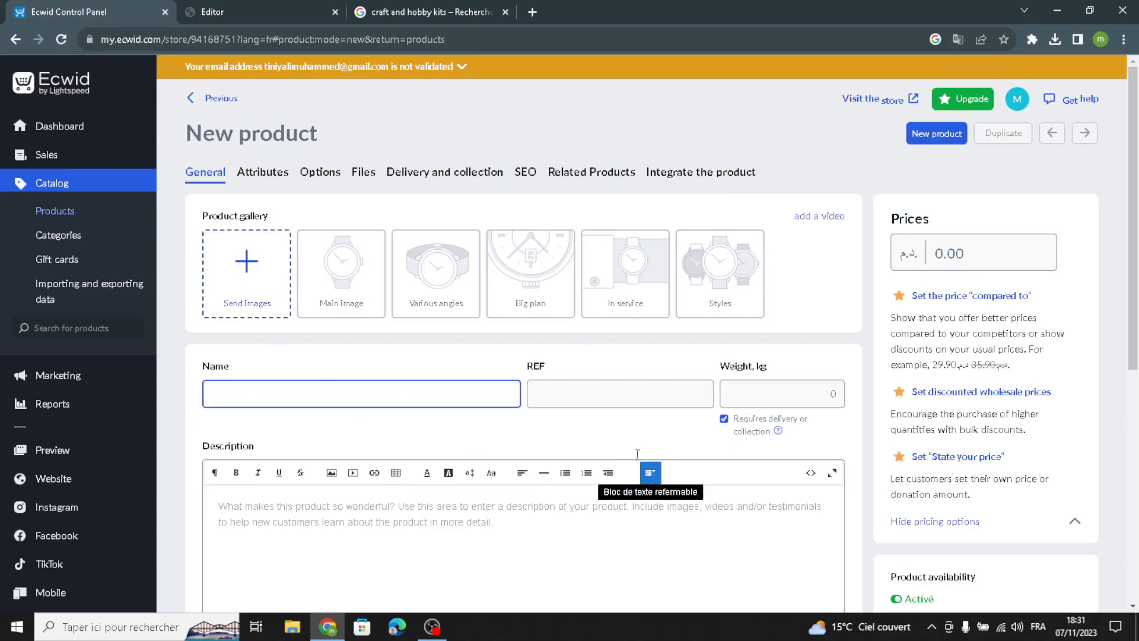
click(689, 399)
click(745, 389)
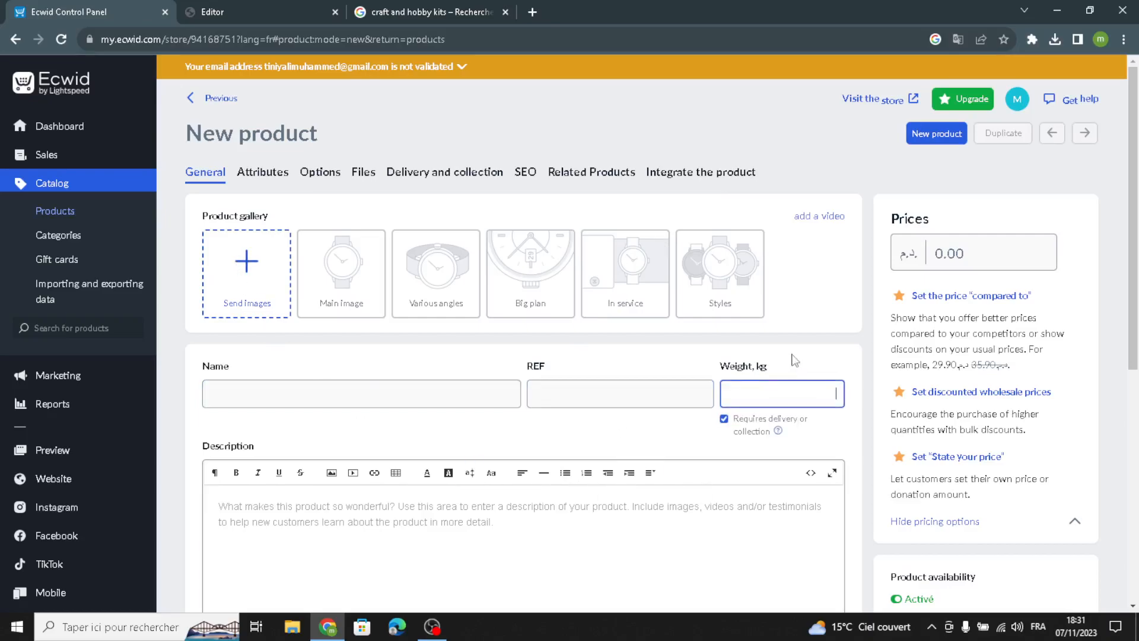
click(937, 267)
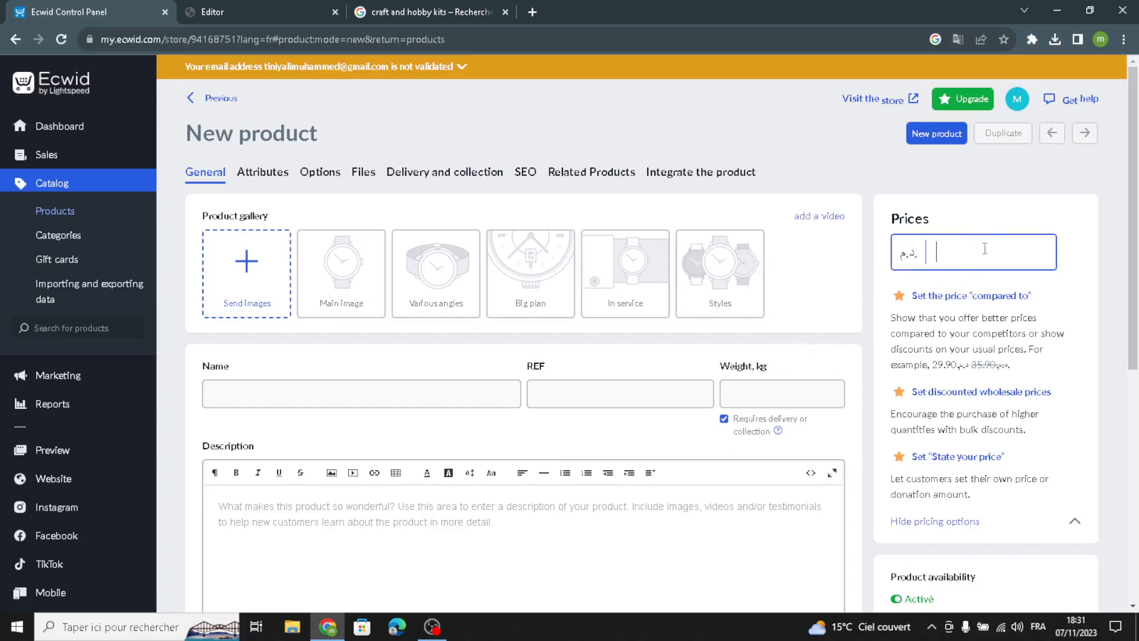
scroll(505, 556, down, 2)
click(427, 395)
scroll(505, 477, up, 2)
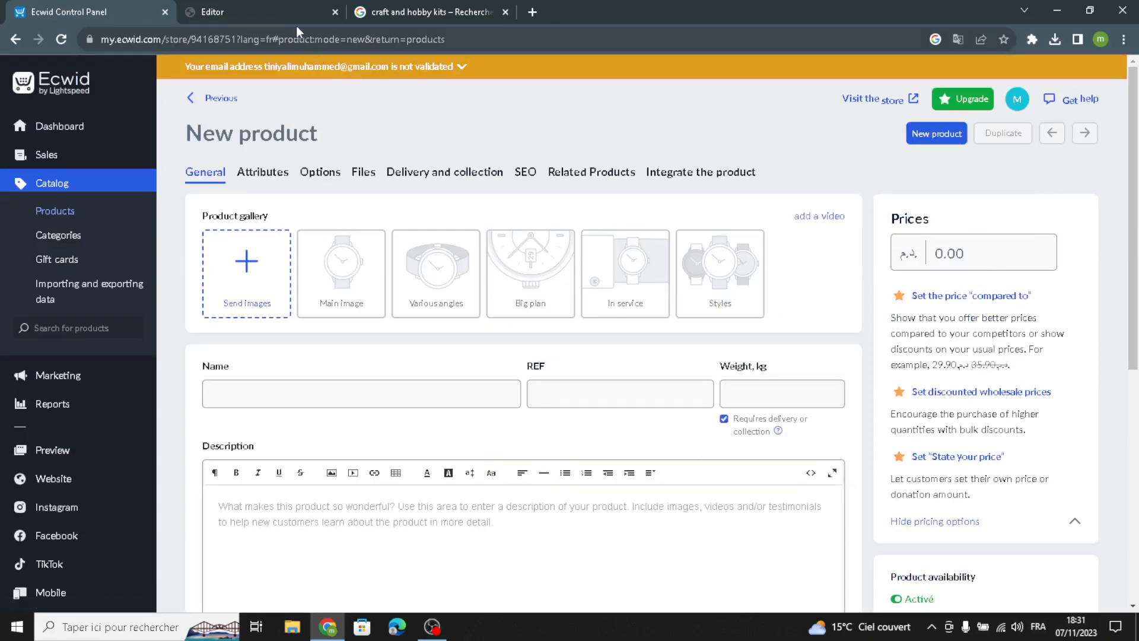
Return to the website editor and examine the Store section's design options for background, product name, product image and product price.
click(280, 13)
click(172, 199)
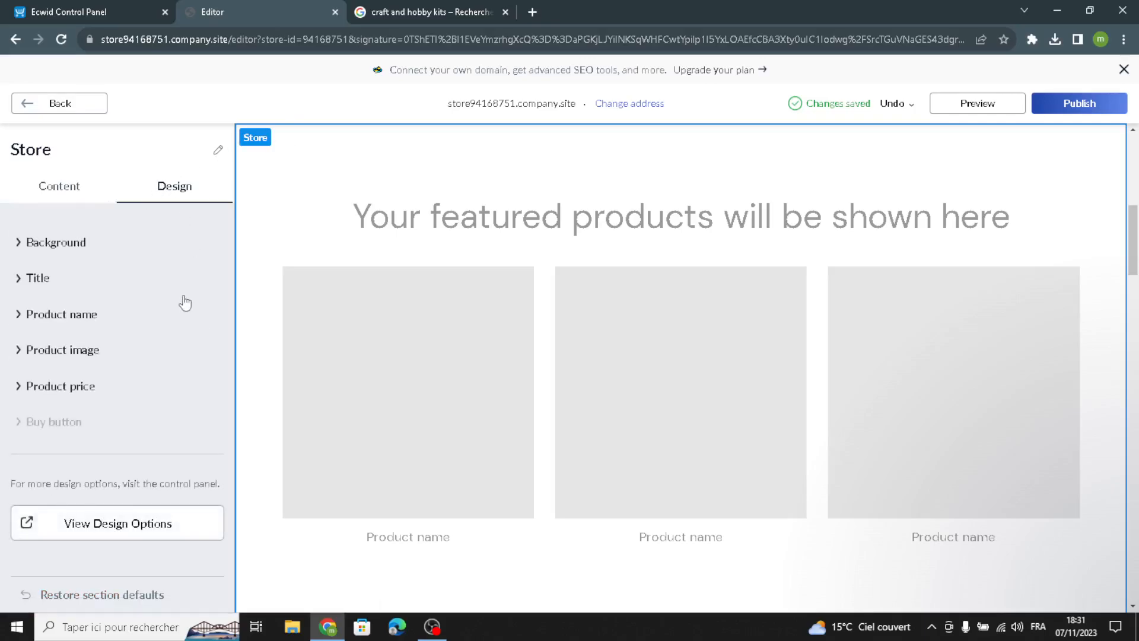
click(42, 246)
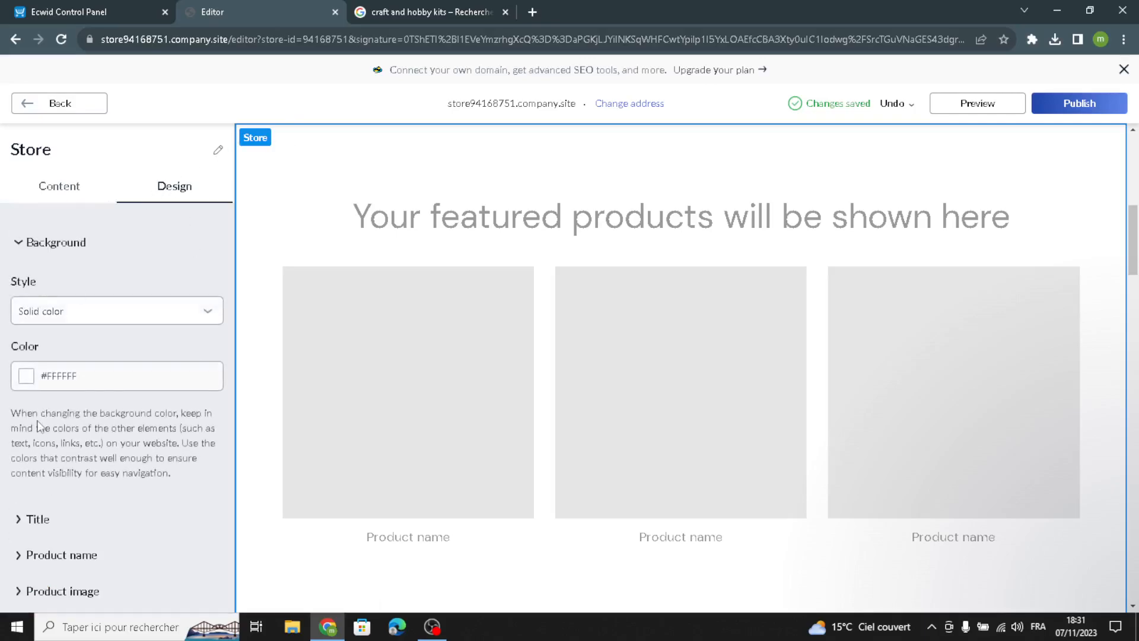
scroll(39, 425, down, 3)
click(34, 373)
click(27, 457)
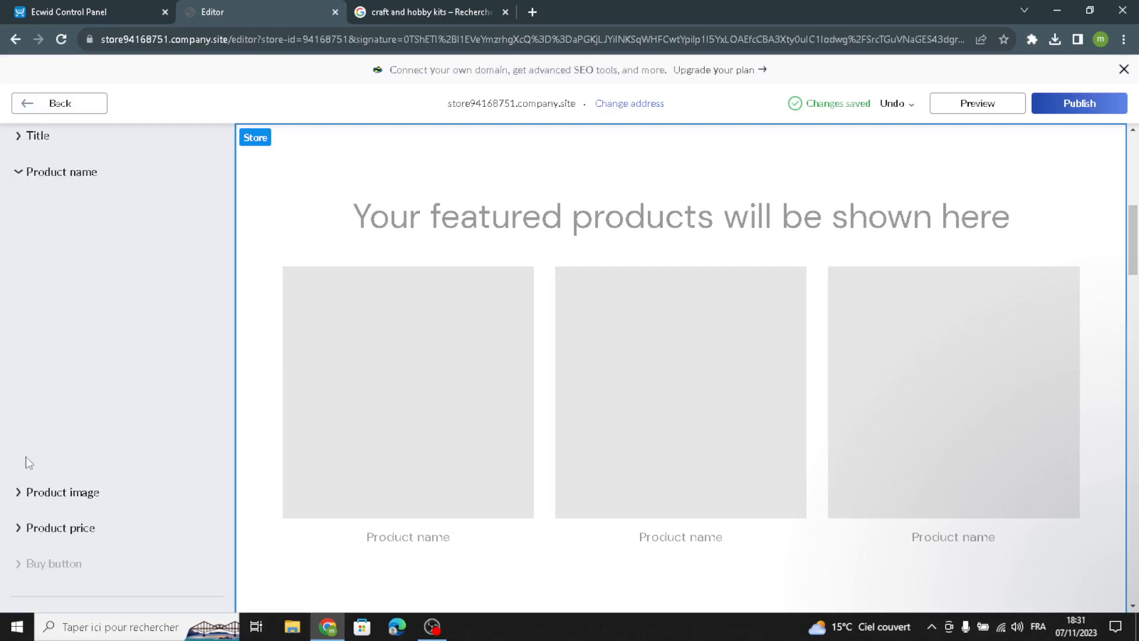
click(42, 492)
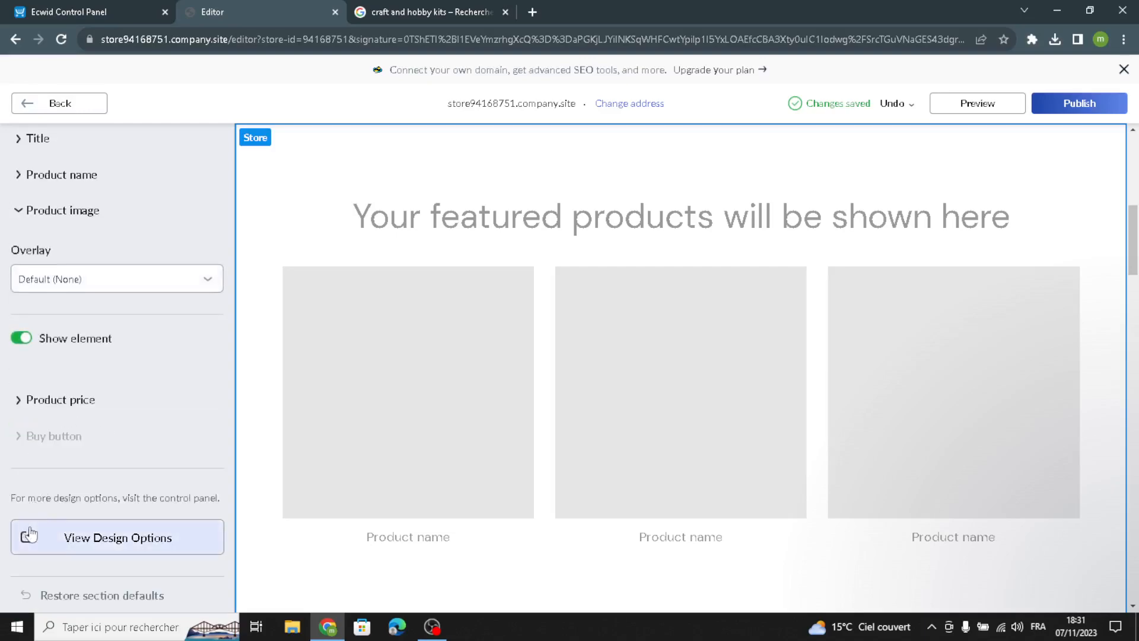
click(59, 399)
scroll(52, 472, up, 3)
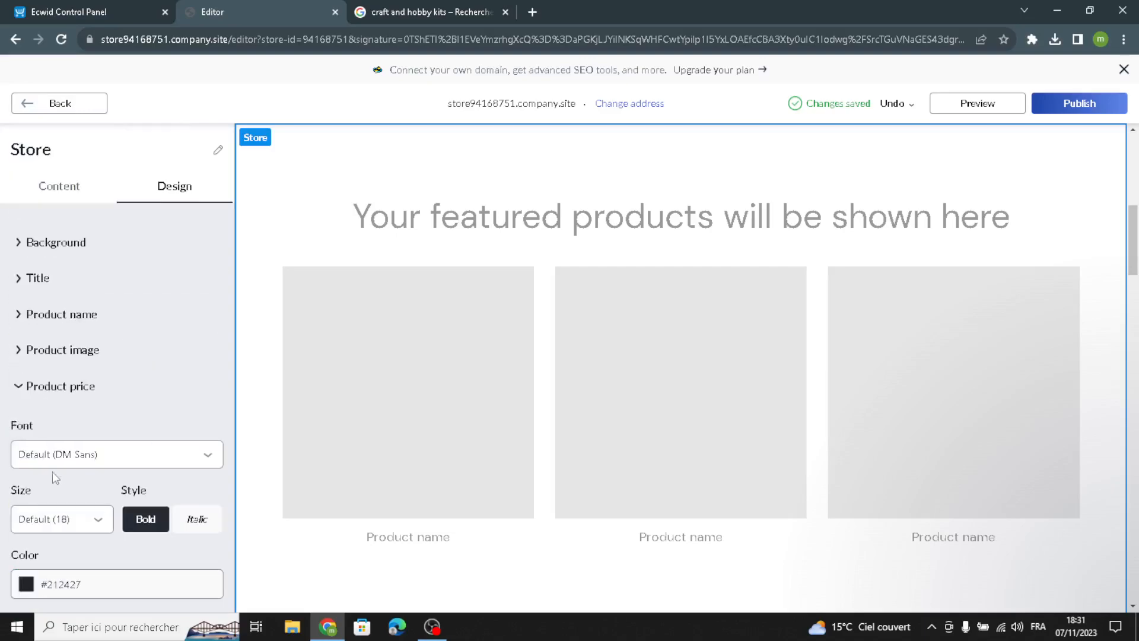
Open the About Us section and apply the layout that places the title beside the description.
click(95, 107)
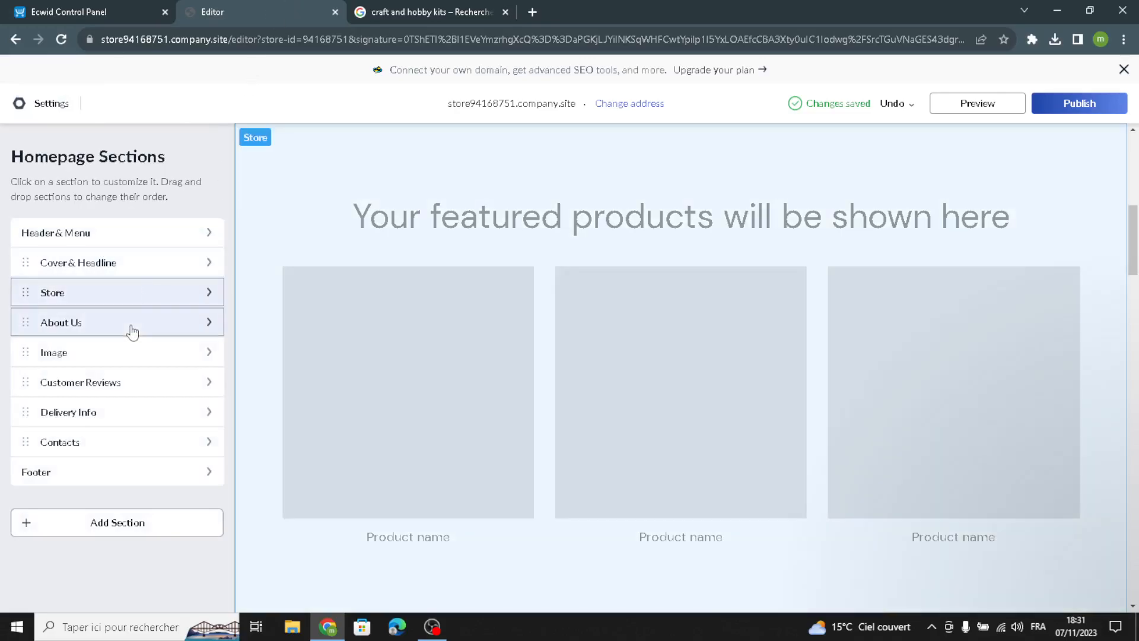
click(130, 325)
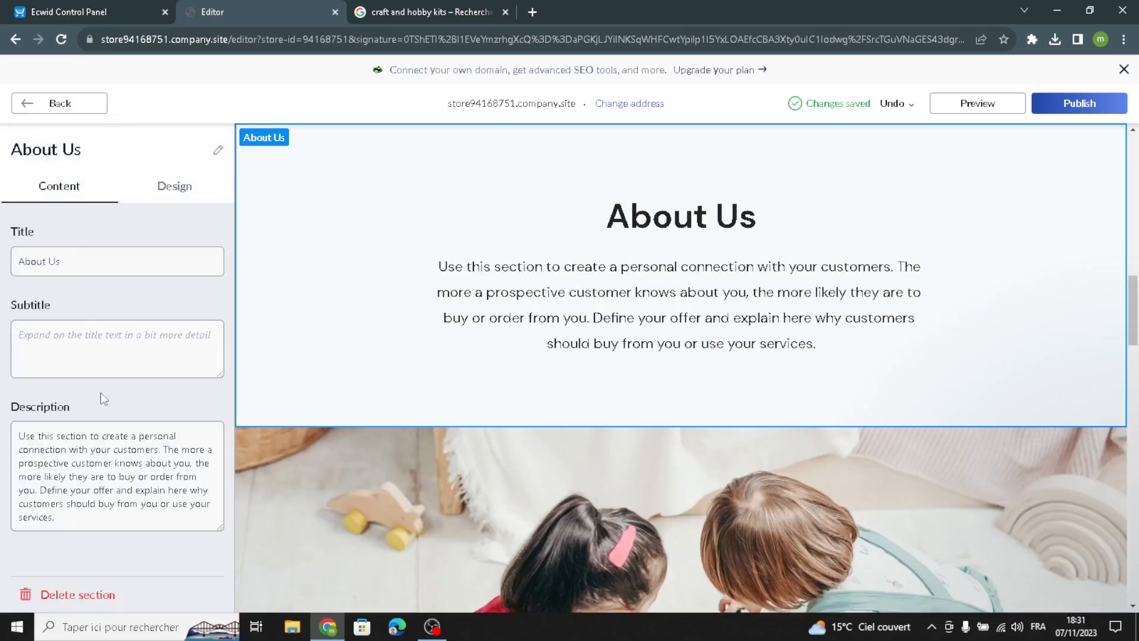
drag(93, 511, 33, 443)
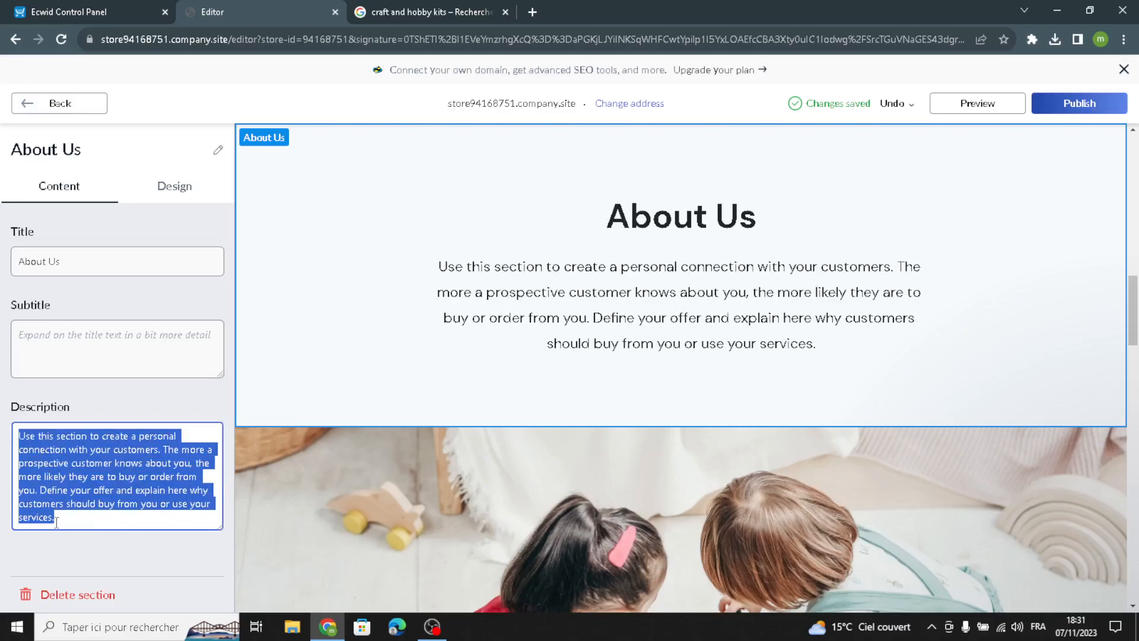
click(88, 571)
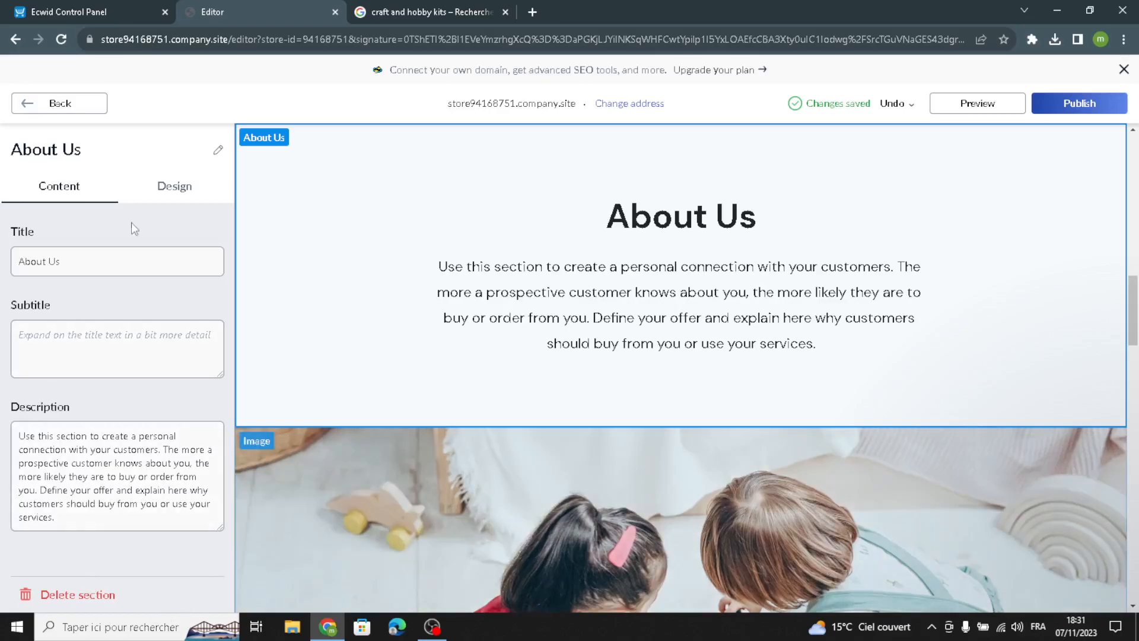
click(174, 187)
click(90, 272)
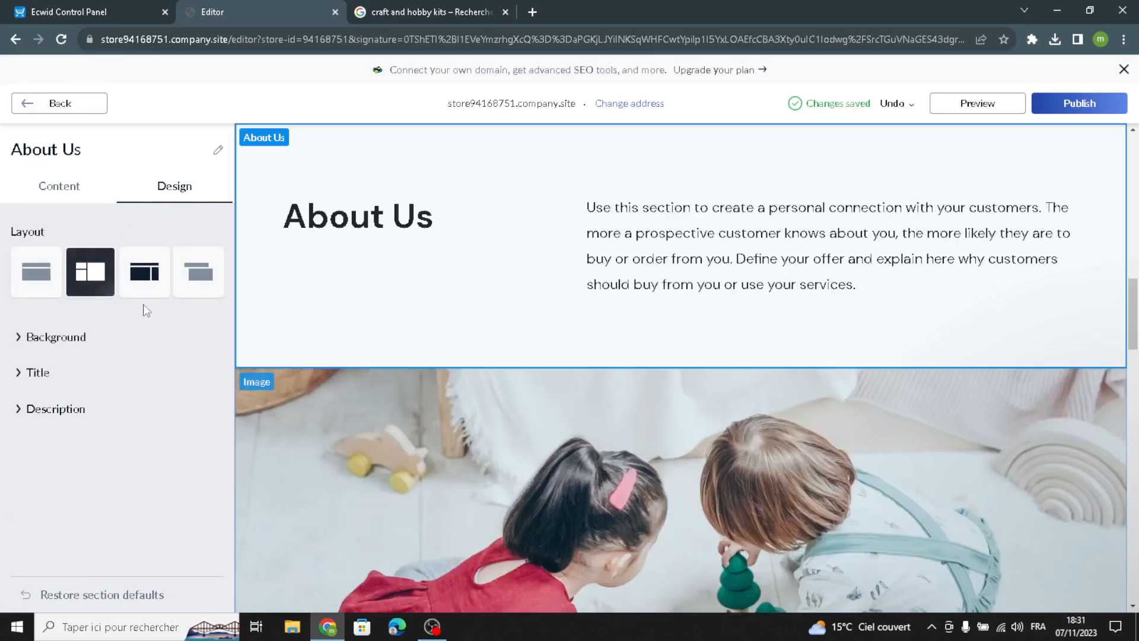
Set the About Us section's solid background color to the grey-blue preset #9AAAB8.
click(49, 370)
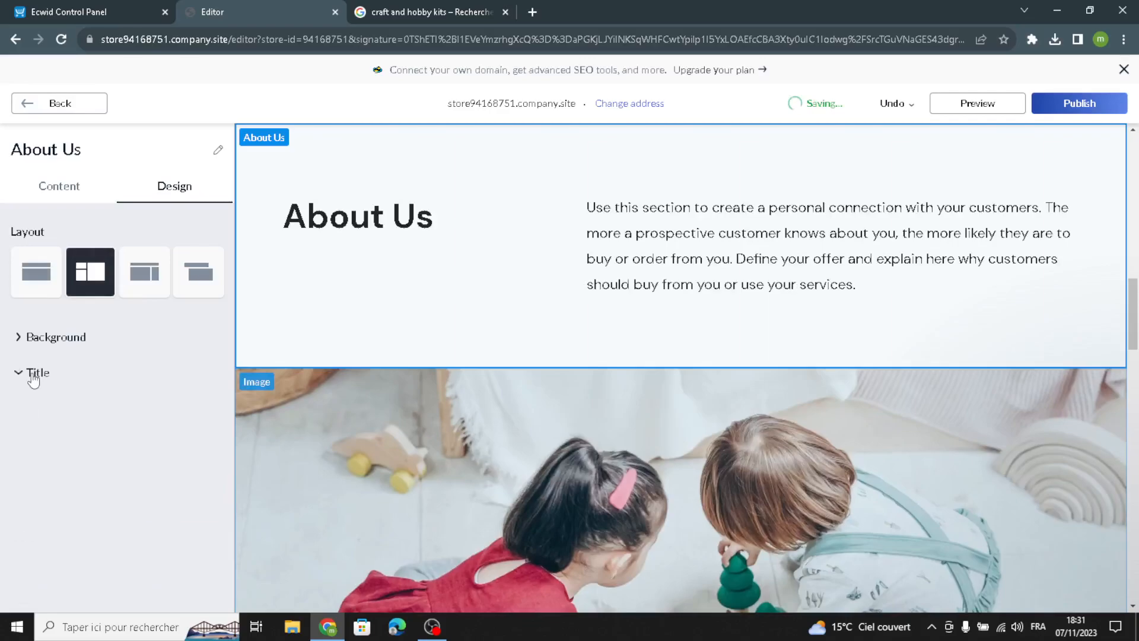
click(42, 344)
click(25, 470)
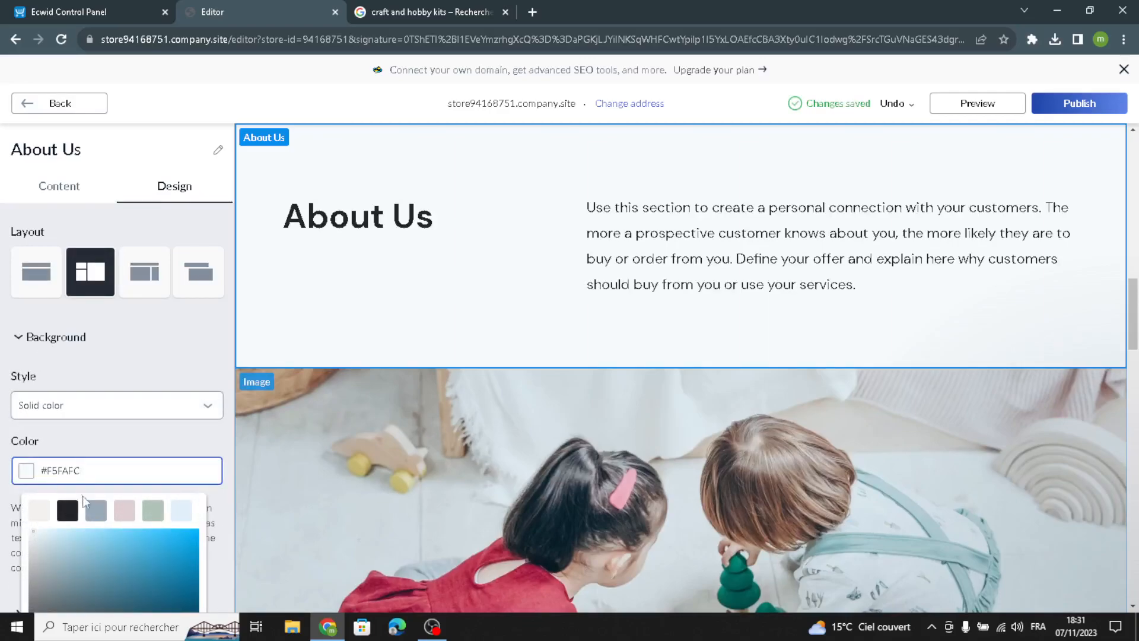
click(94, 511)
click(73, 439)
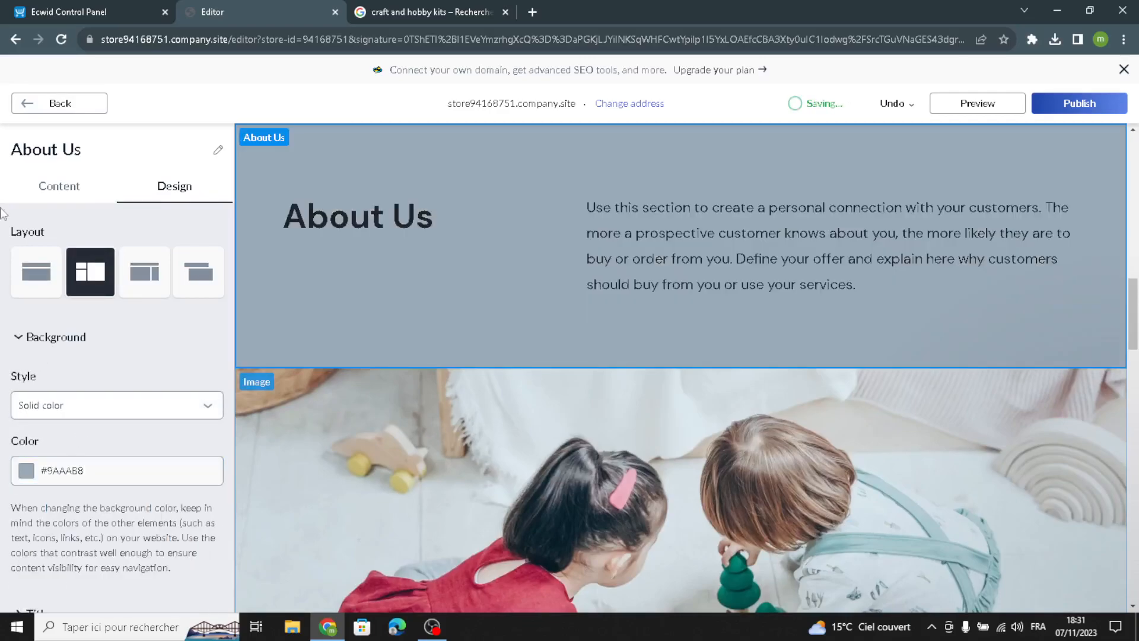
Open the homepage's Image section and go through its tagline, title and description fields.
click(57, 102)
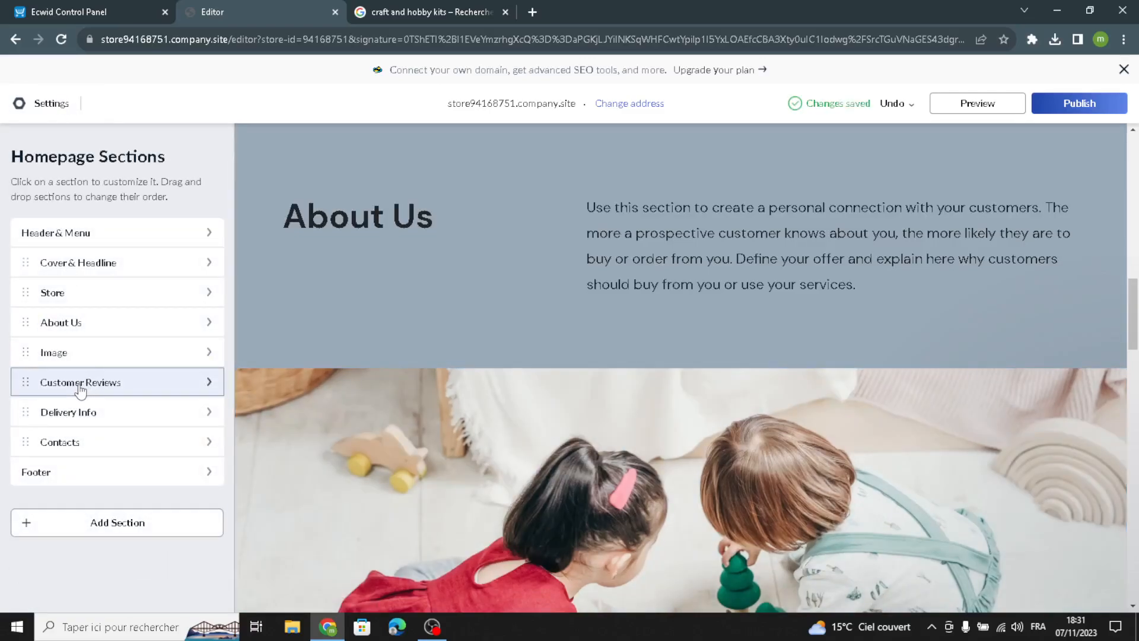
click(81, 356)
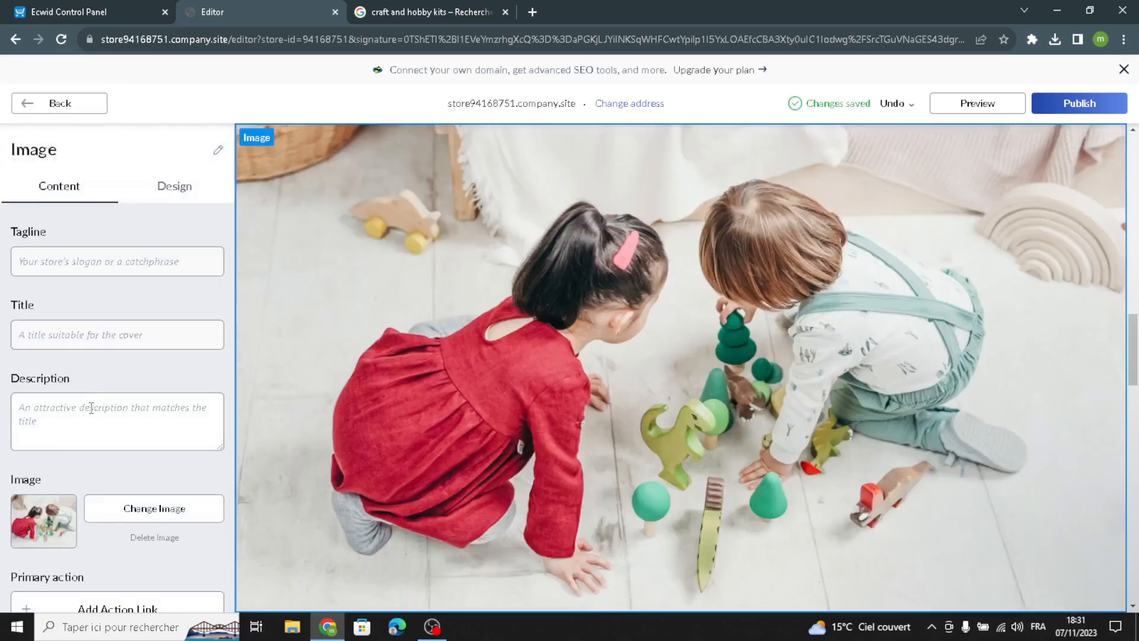
click(59, 272)
click(78, 335)
click(77, 425)
Browse the Google image results for craft and hobby kits to find a picture for the Image section.
click(408, 7)
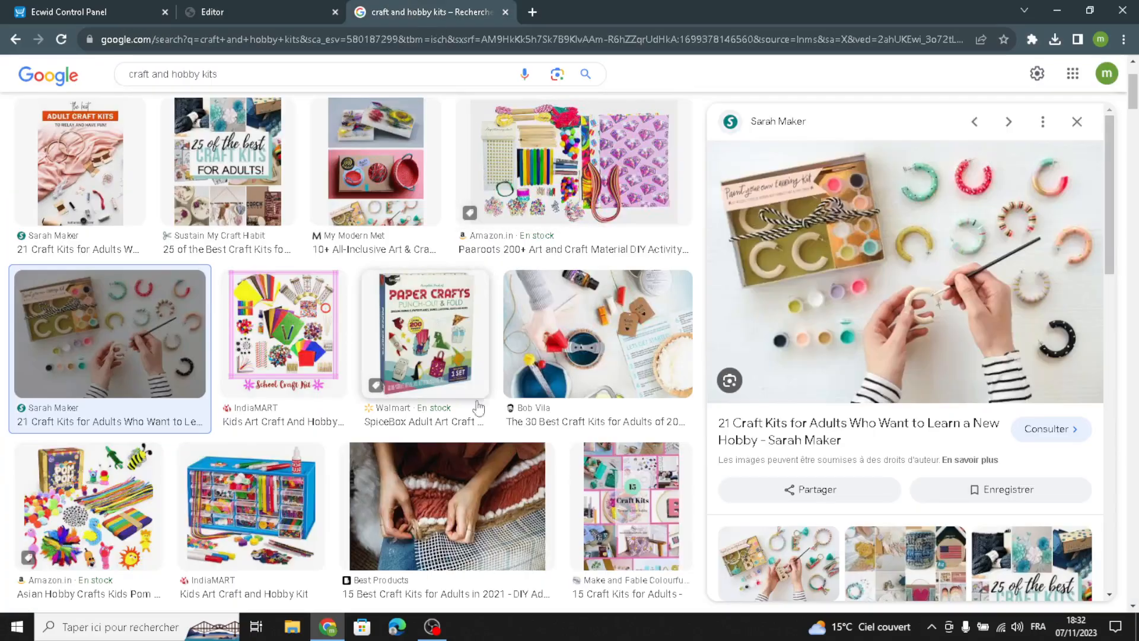
scroll(455, 391, down, 5)
scroll(436, 507, down, 10)
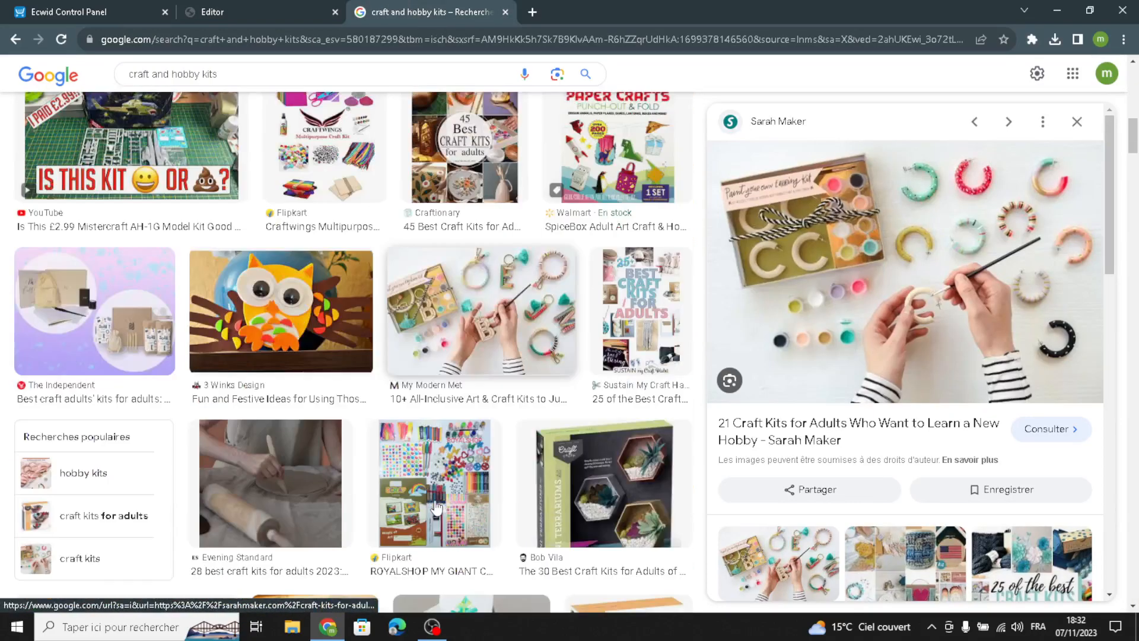
scroll(351, 518, down, 9)
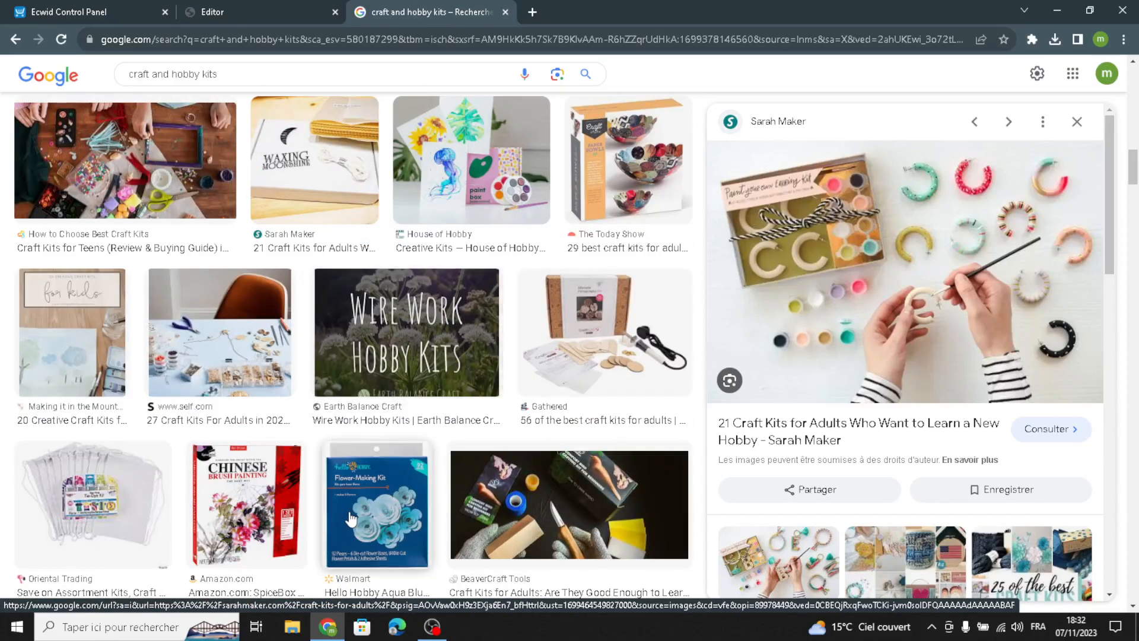
scroll(406, 445, down, 4)
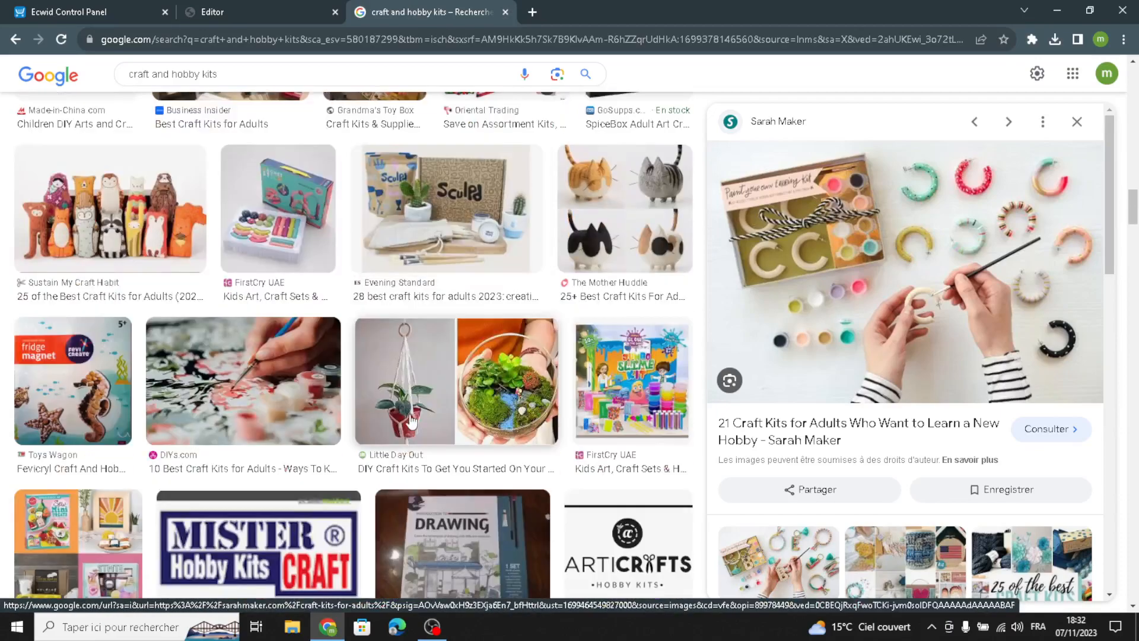
scroll(411, 423, down, 3)
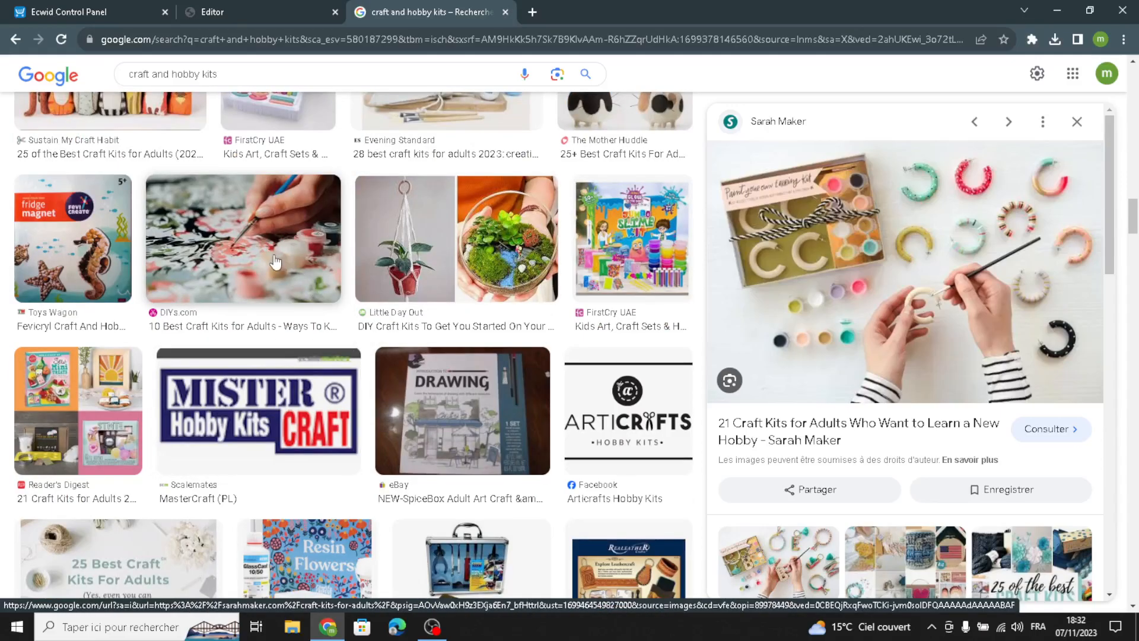
scroll(528, 308, down, 8)
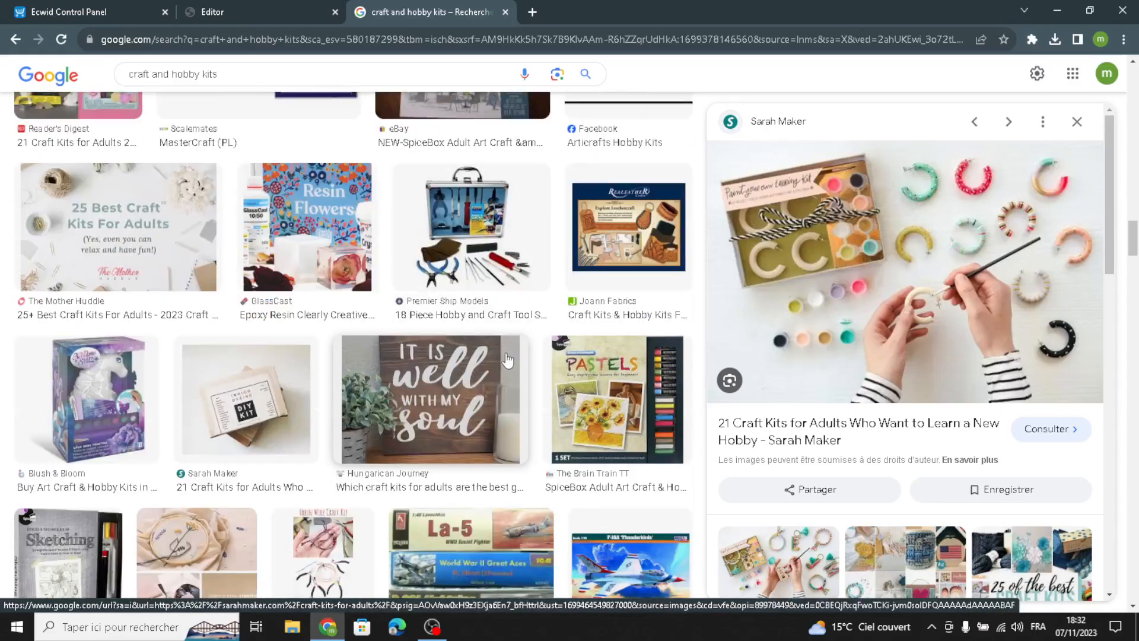
scroll(499, 385, up, 15)
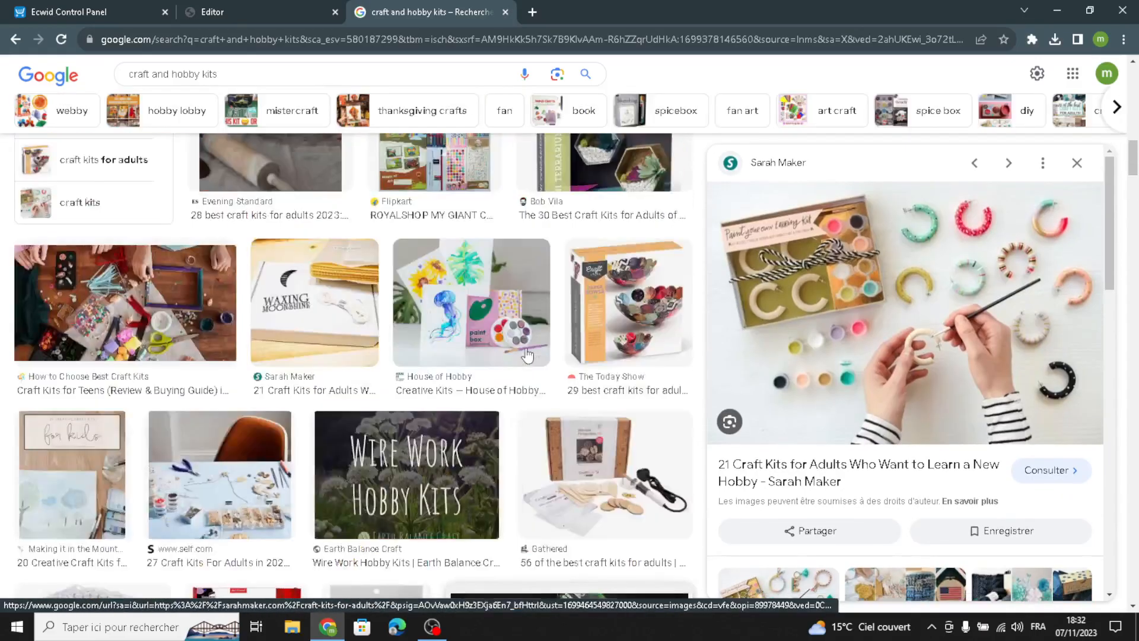
scroll(527, 360, down, 1)
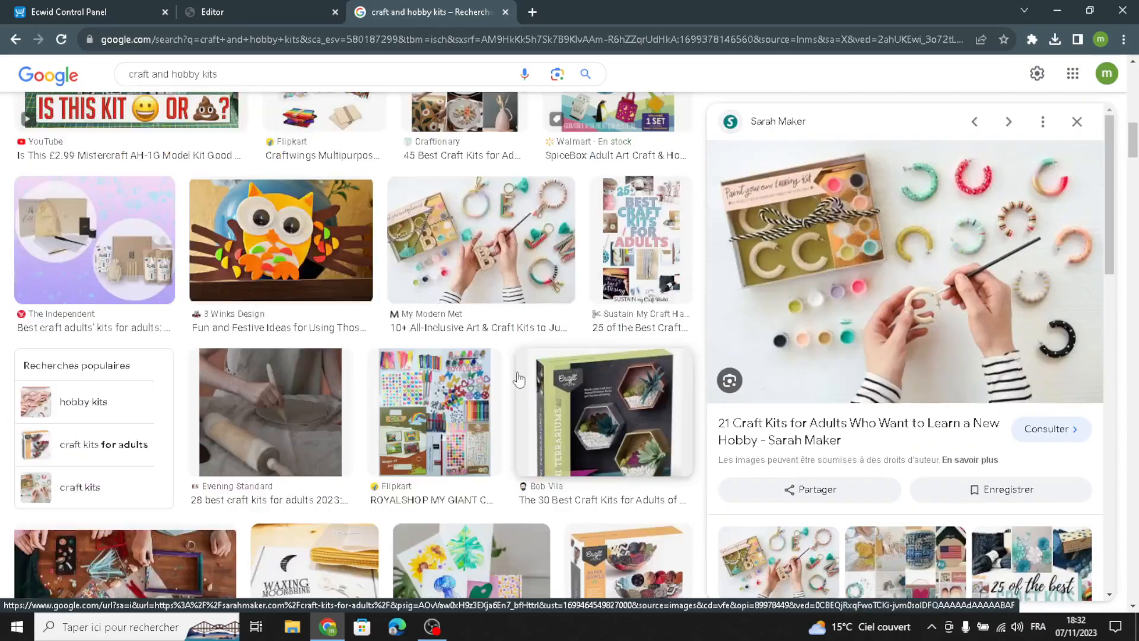
Save the Evening Standard clay and rolling pin picture to the downloads folder as pexels-monstera-5302893.avif.
click(322, 433)
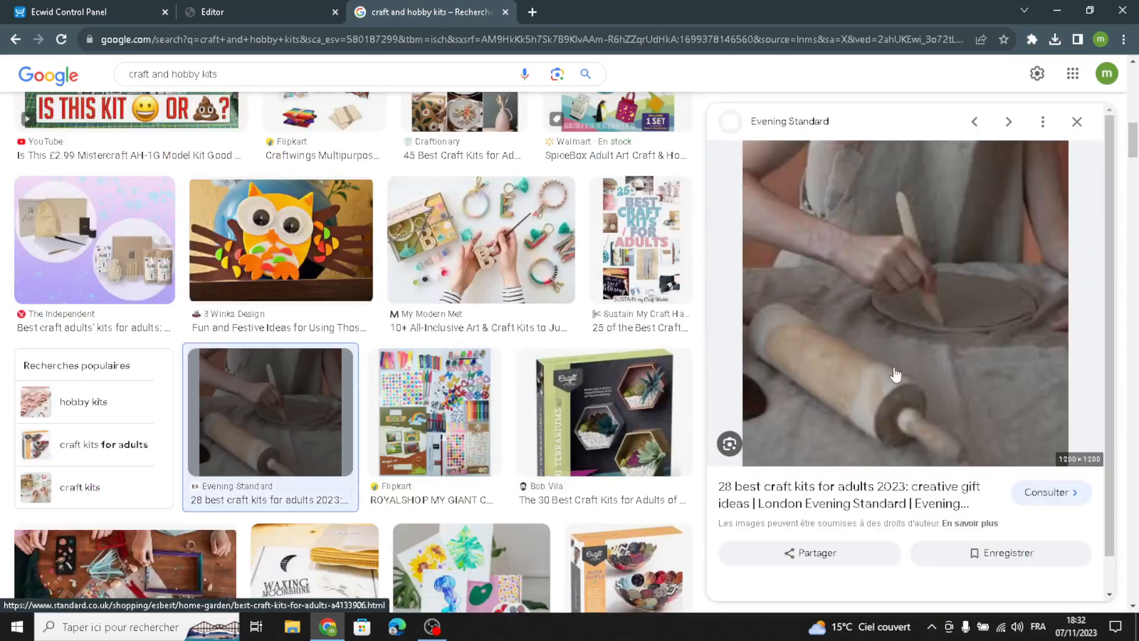
right_click(836, 247)
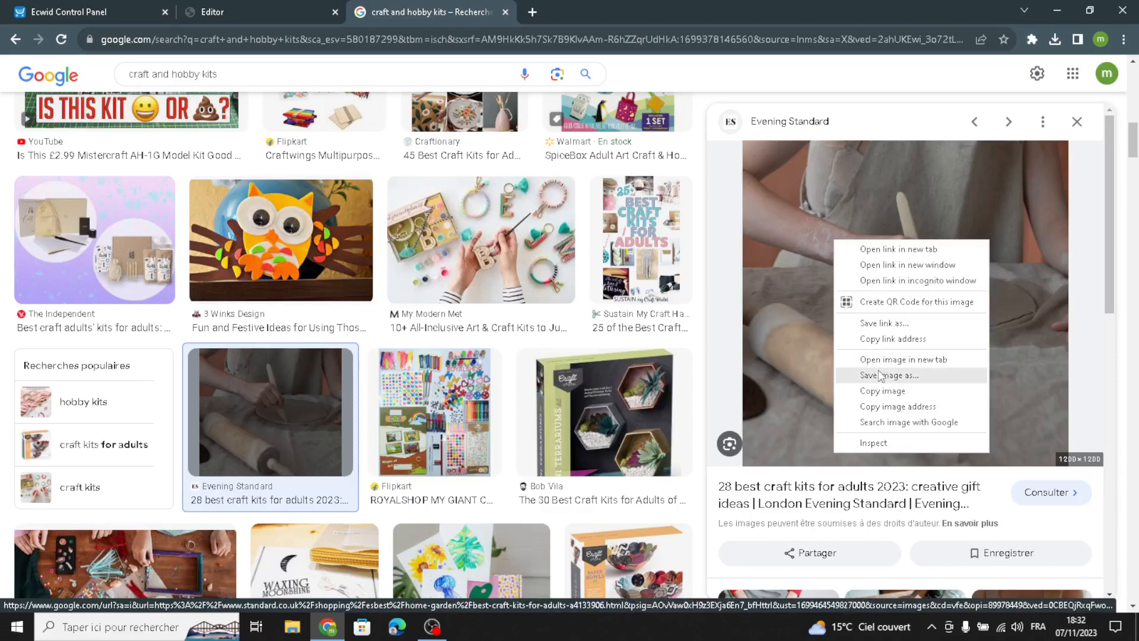
click(879, 378)
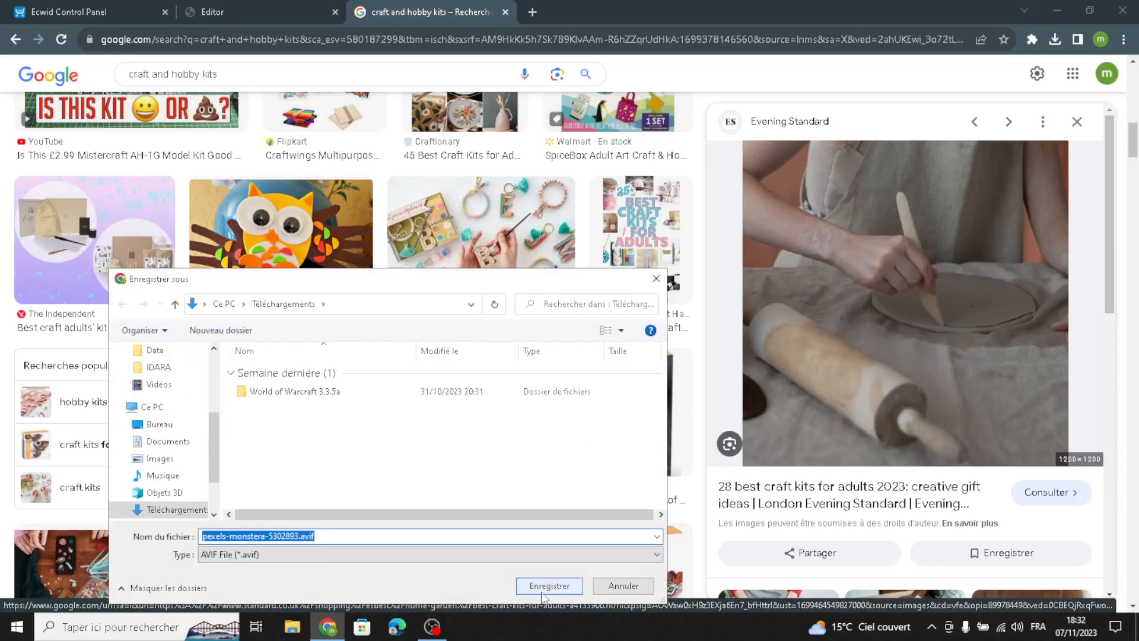
click(546, 588)
Replace the Image section's picture in the editor with the FOR_THE_MAKERS_LARGE image from the downloads folder.
click(261, 12)
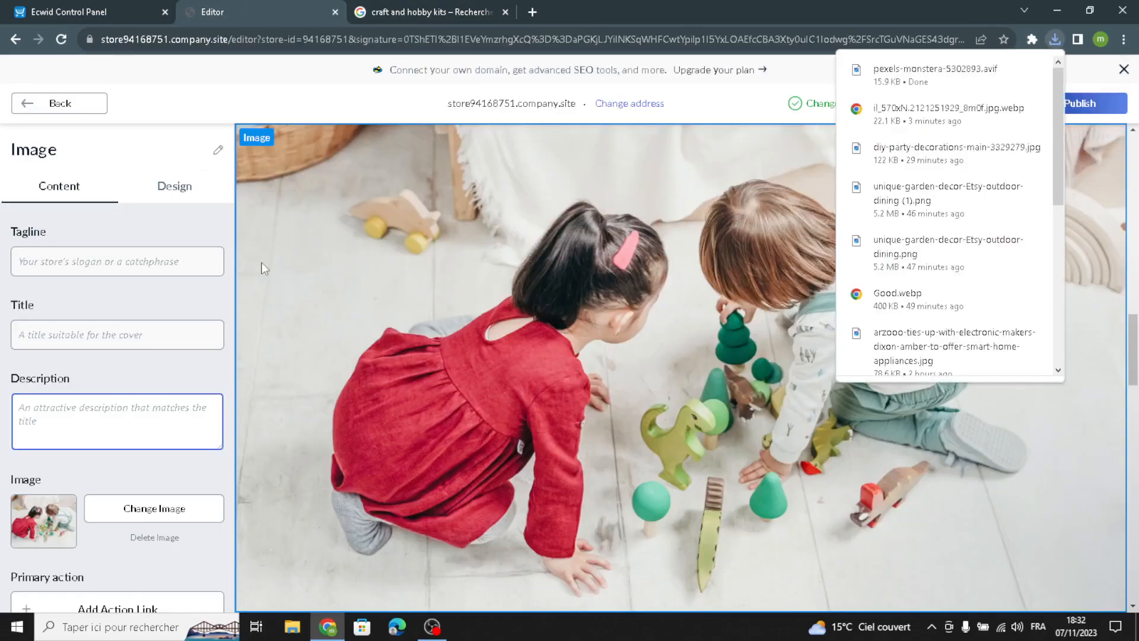
click(124, 515)
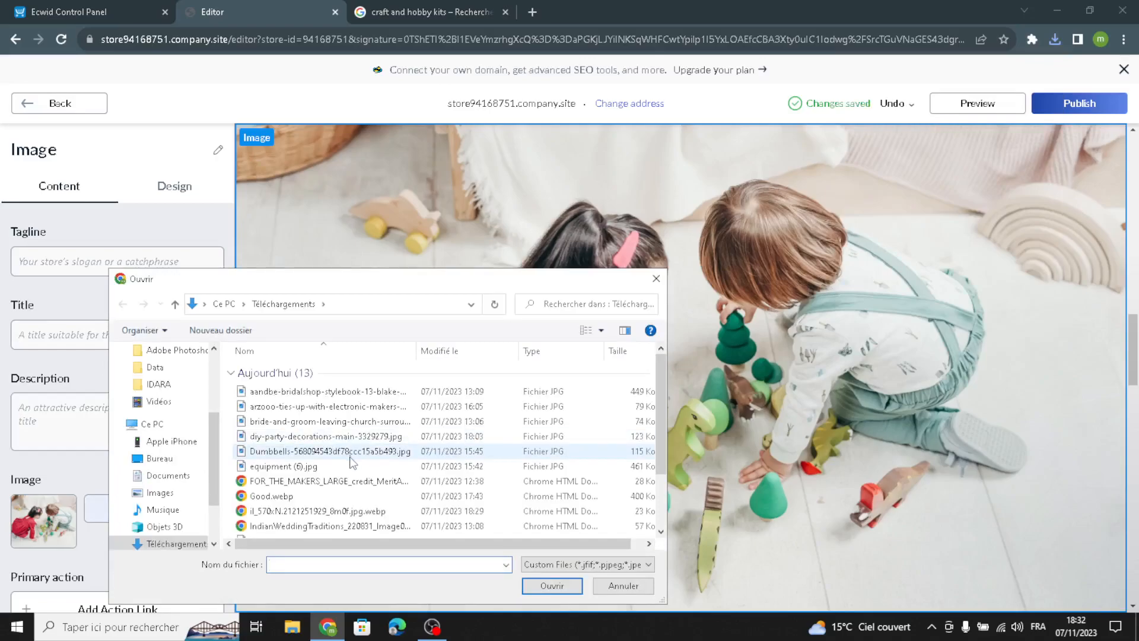
scroll(368, 510, down, 1)
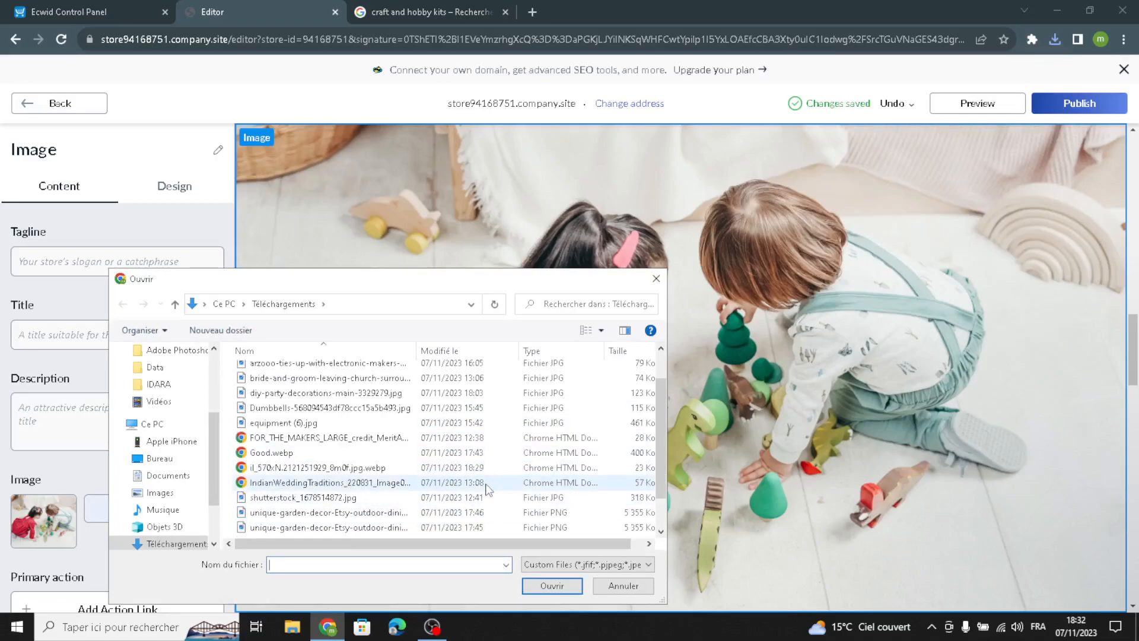
scroll(492, 487, down, 1)
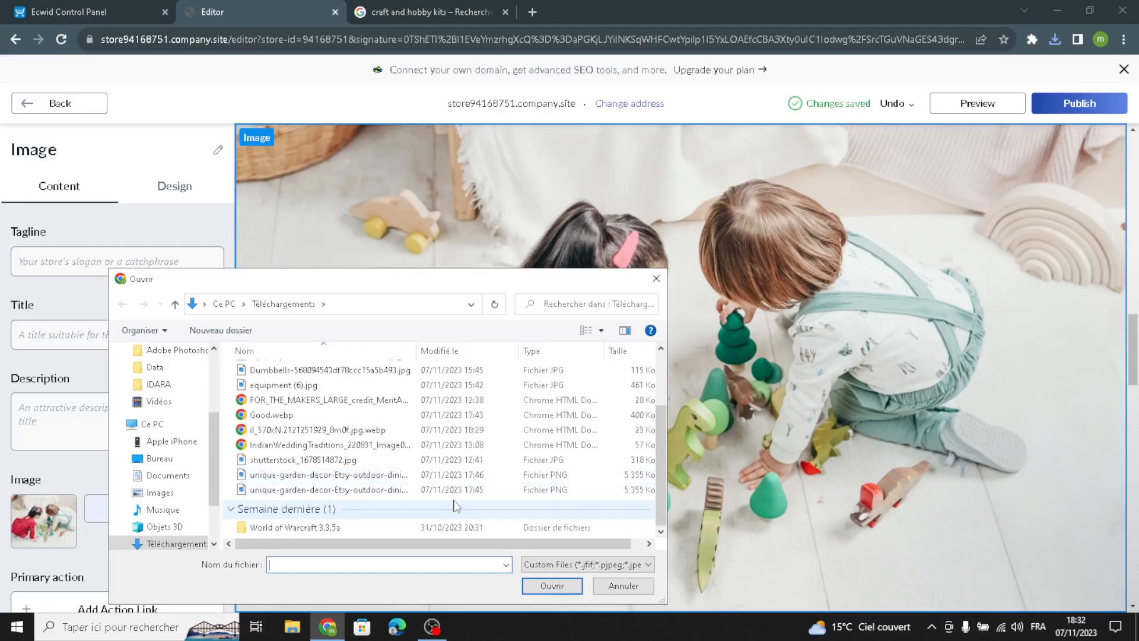
scroll(456, 469, up, 2)
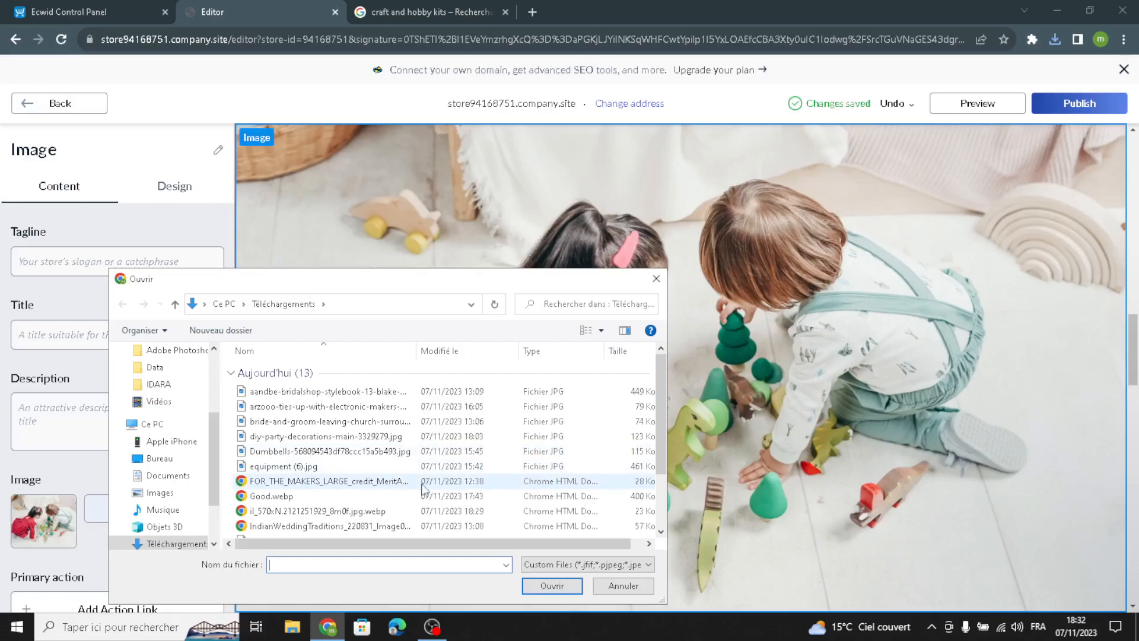
scroll(422, 488, down, 1)
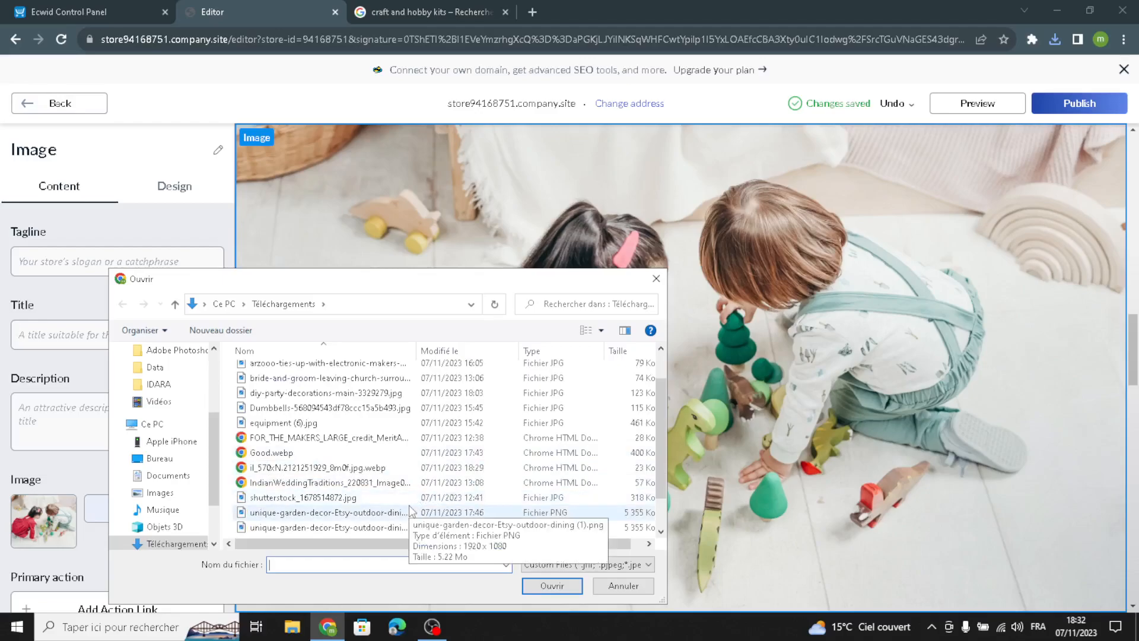
double_click(416, 439)
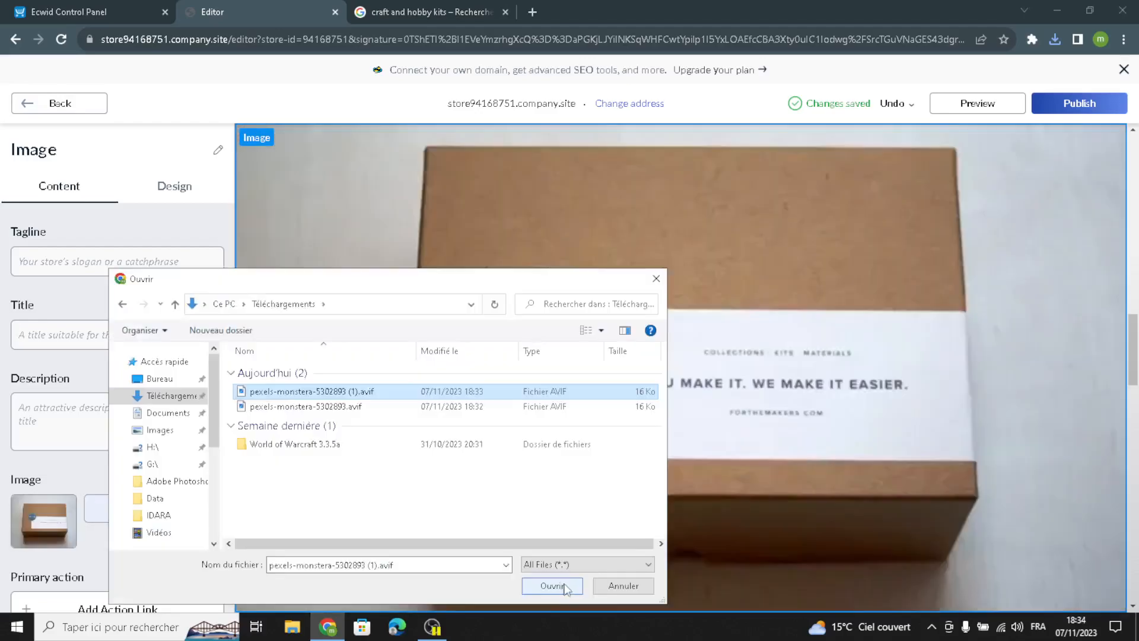
Upload pexels-monstera-5302893 (1).avif as the Image section's picture and choose the layout with the framed picture above centered text.
click(552, 585)
click(174, 187)
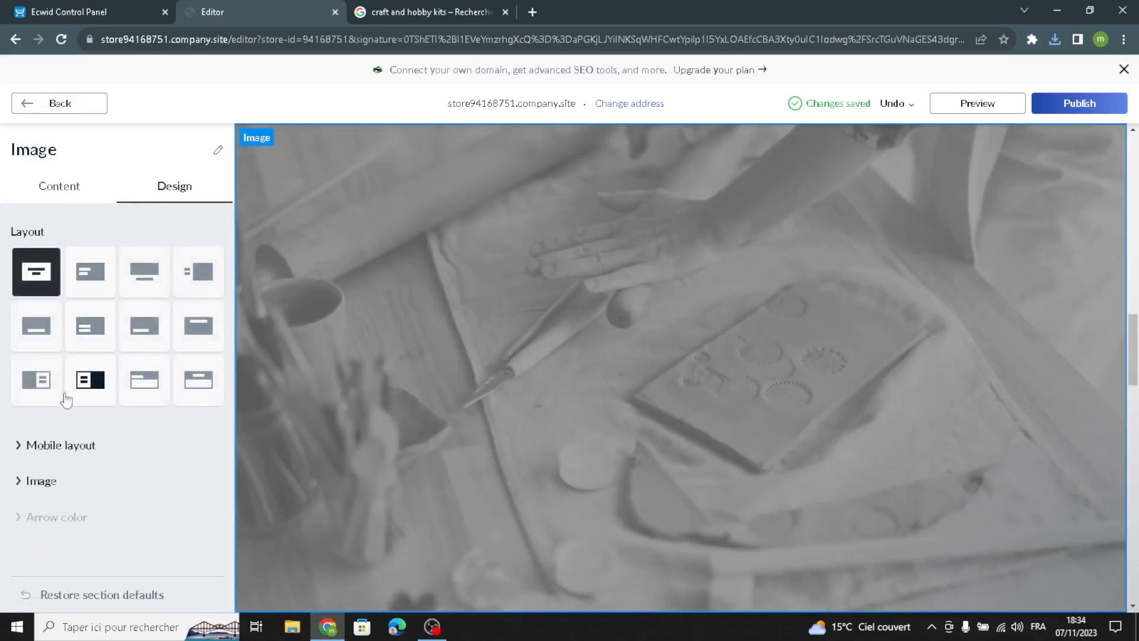
click(93, 275)
click(151, 279)
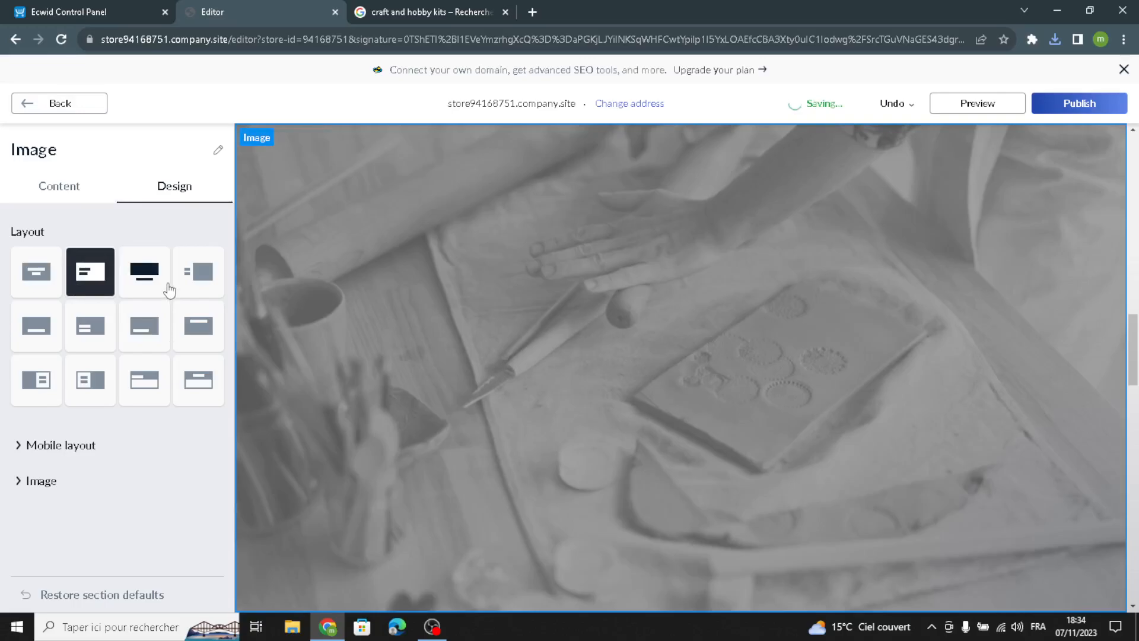
click(205, 282)
click(153, 282)
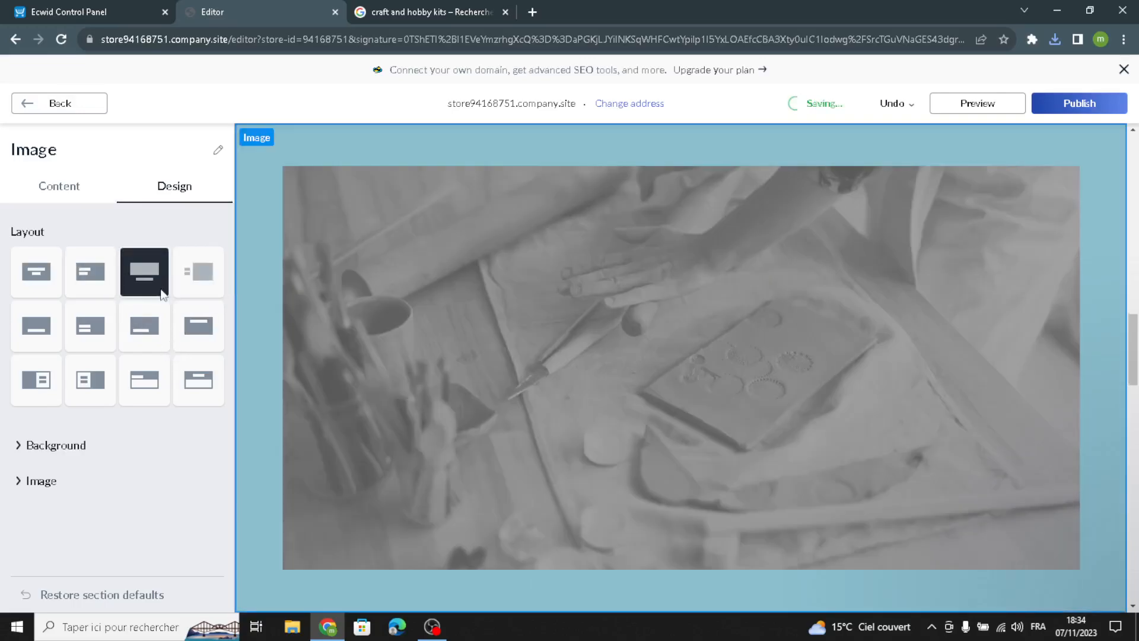
Set the Image section's solid background color to the grey-blue preset #9AAAB8.
click(58, 449)
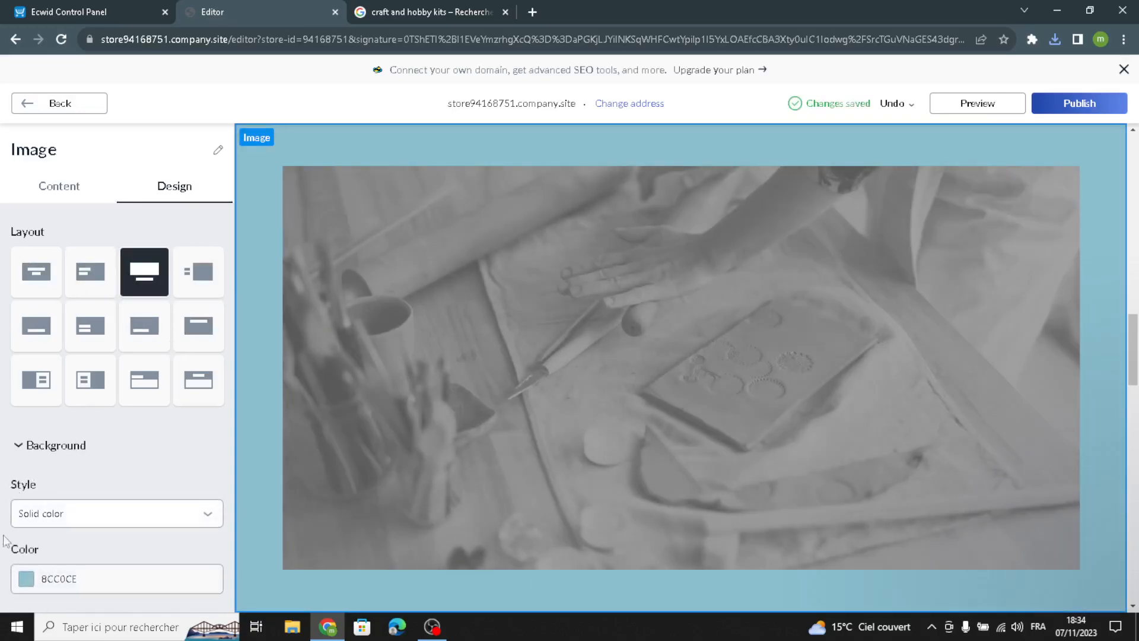
click(26, 579)
click(95, 325)
click(3, 564)
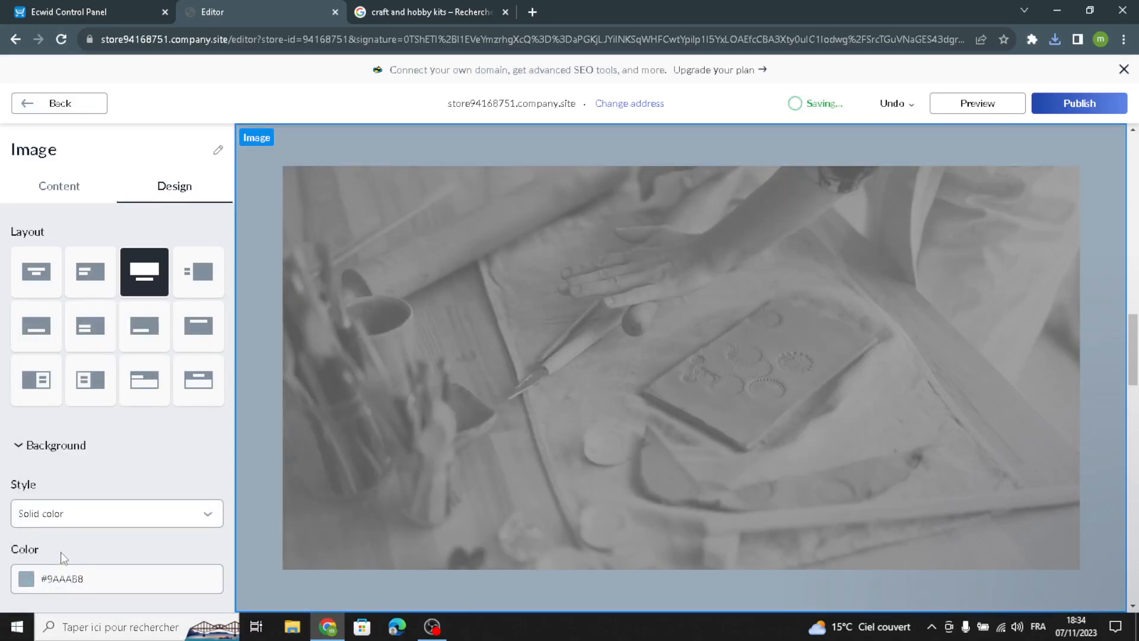
Set the Image section's picture overlay to None and return to the homepage sections.
scroll(57, 555, down, 2)
click(41, 580)
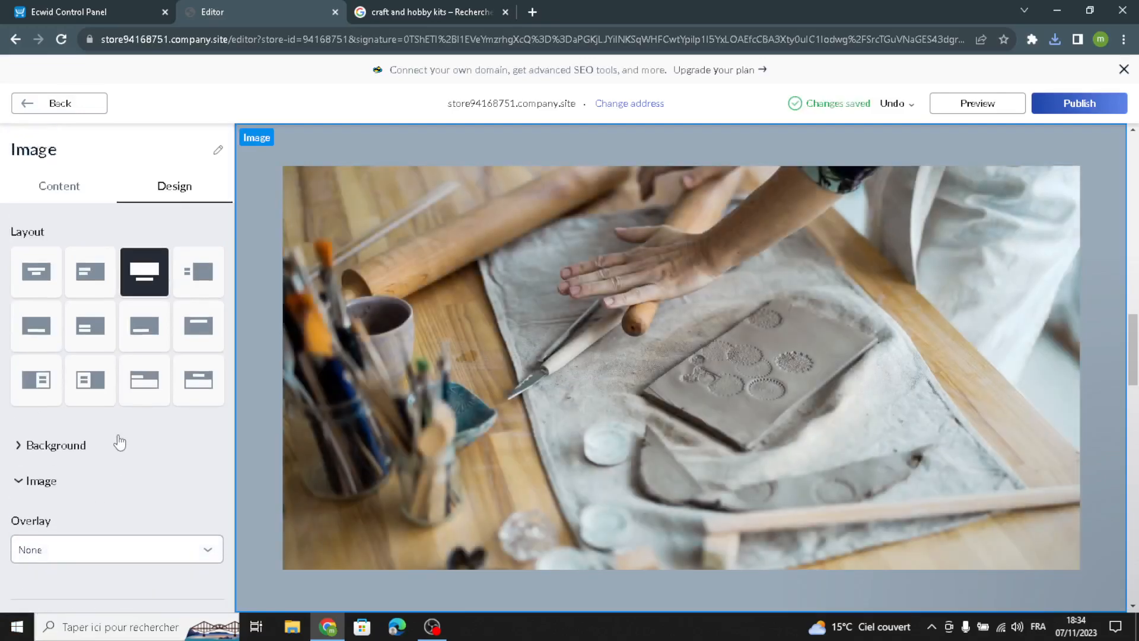
click(53, 104)
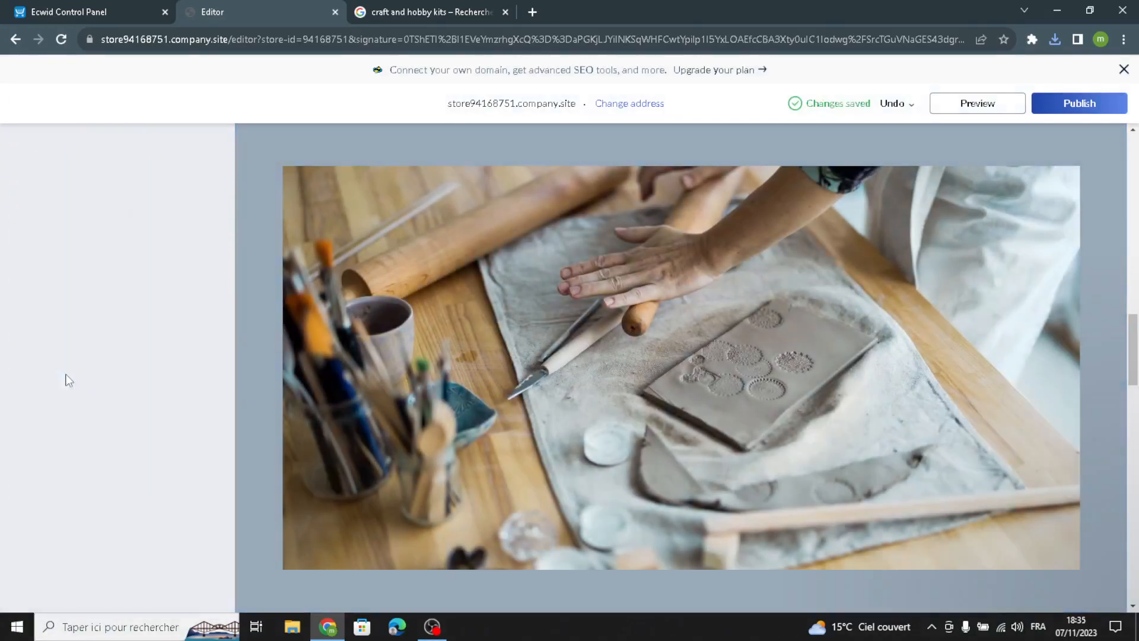
Give the Customer Reviews section the title "Customer review".
click(70, 382)
click(129, 257)
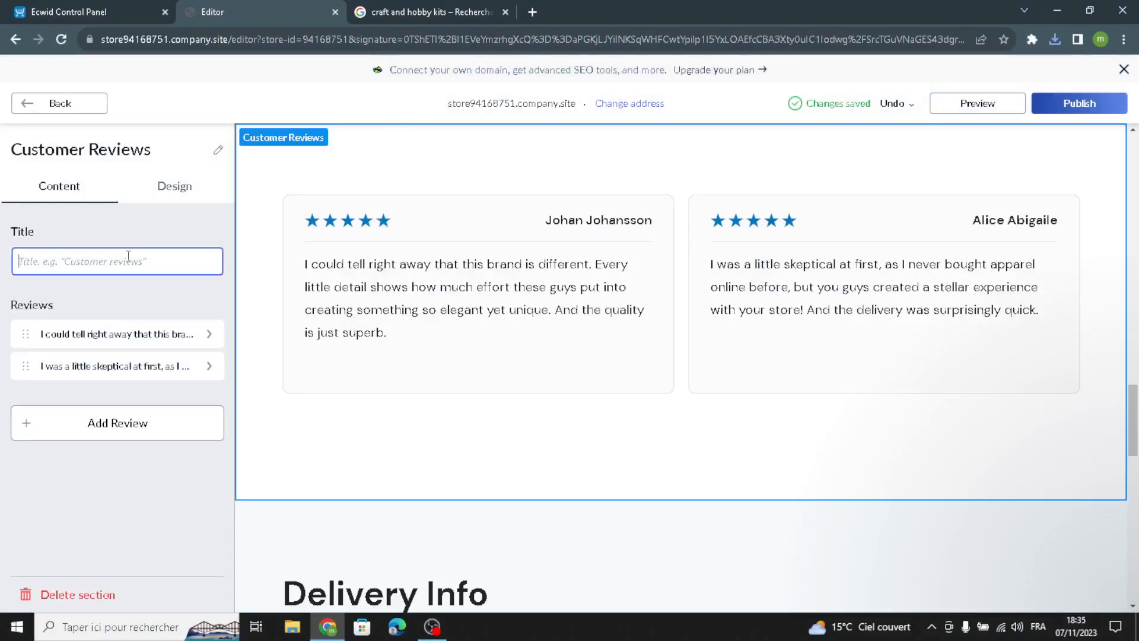
text(C)
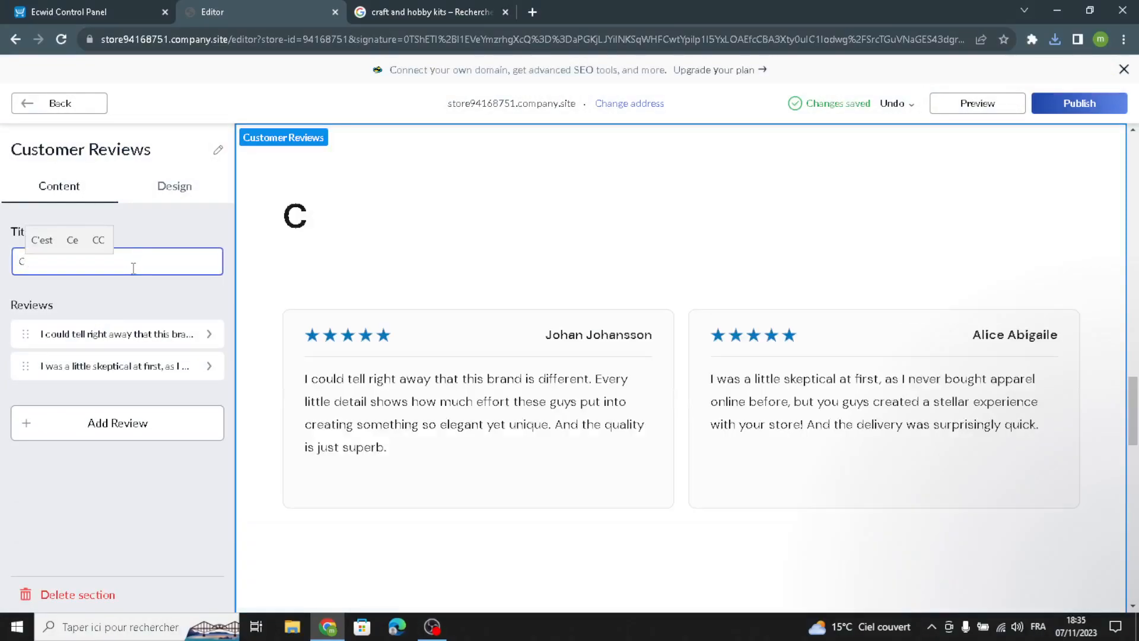
text(ustome)
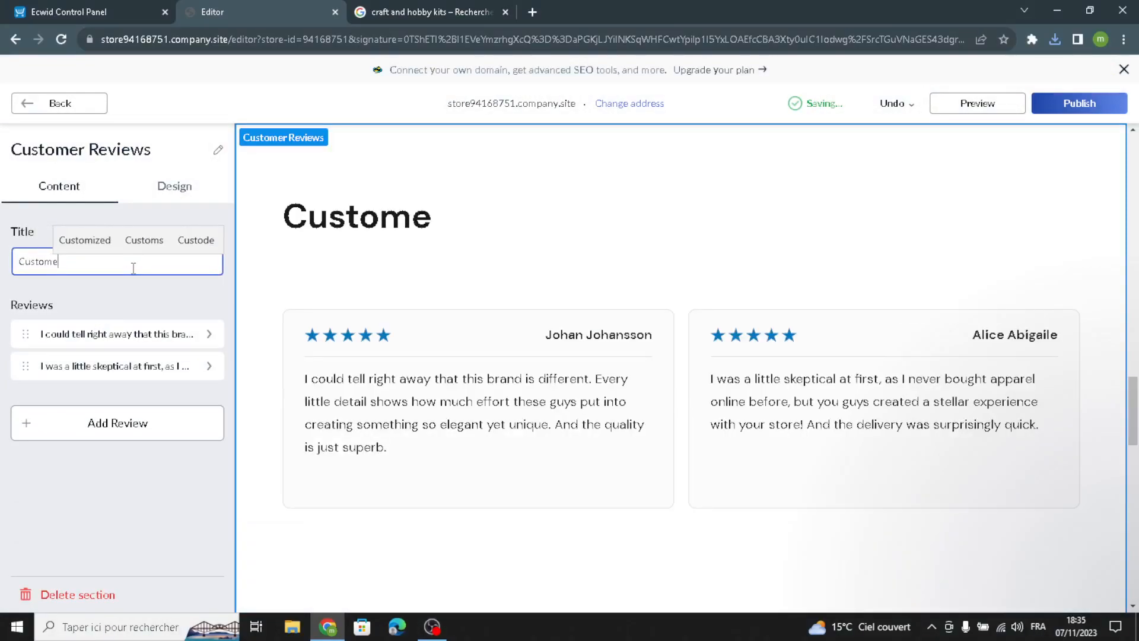
text(r revie)
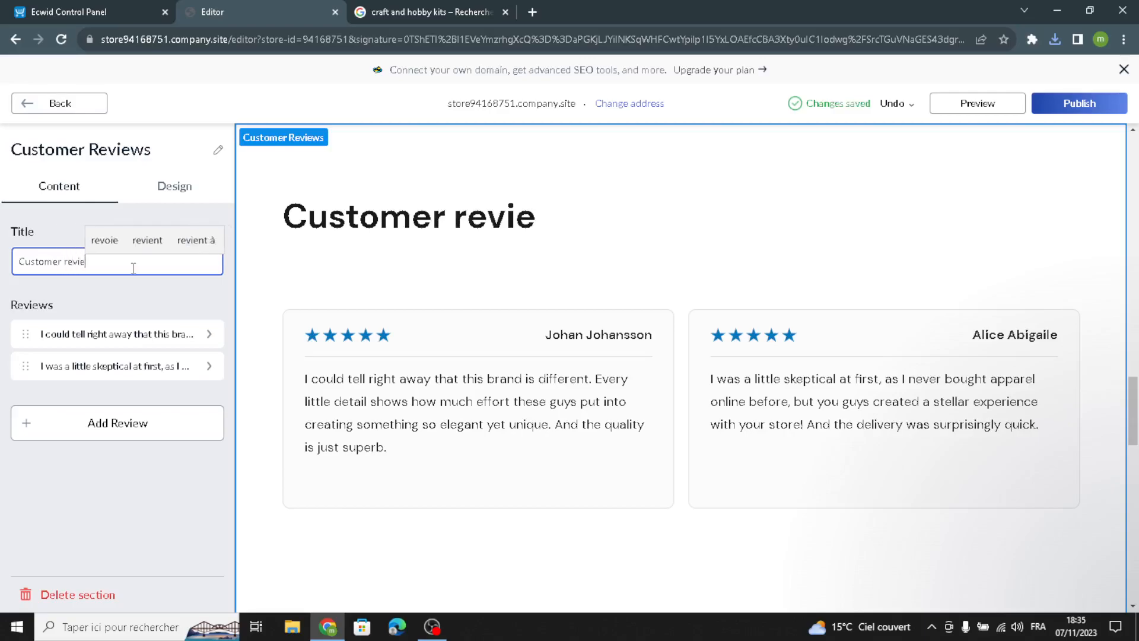
text(ws)
key(BackSpace)
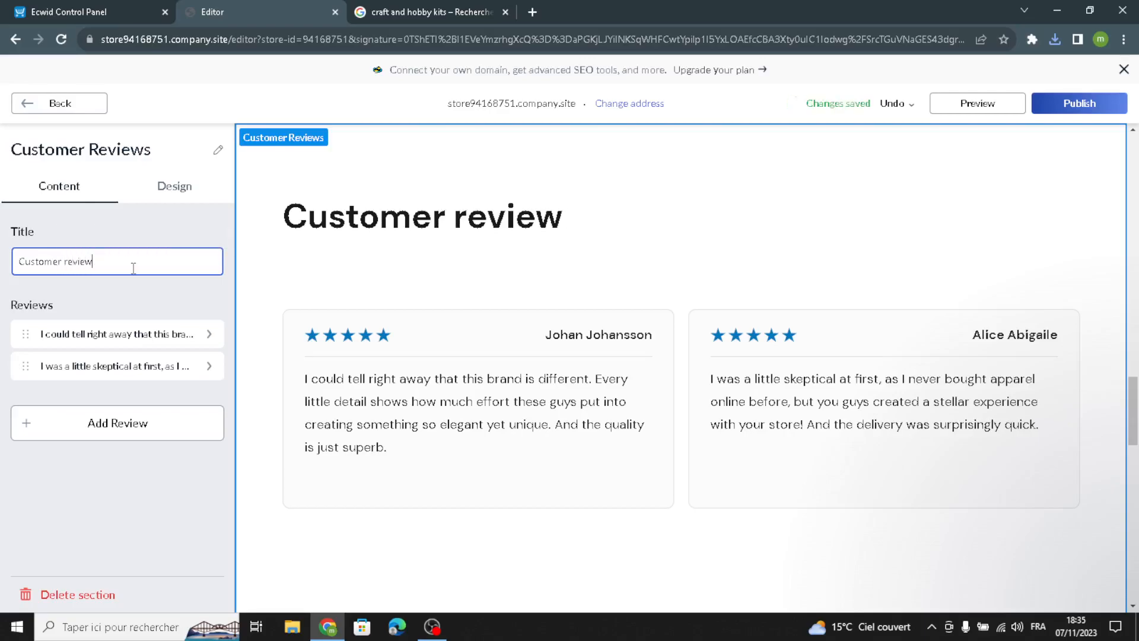
Add a third customer review with the default text and a 5.0 rating.
click(127, 421)
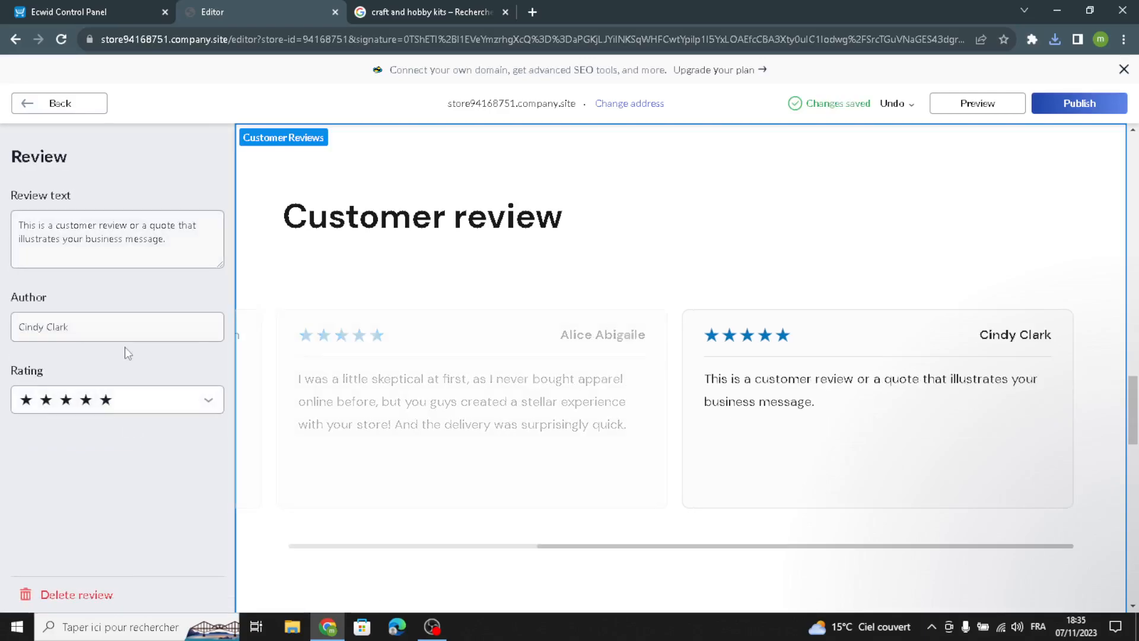
click(74, 407)
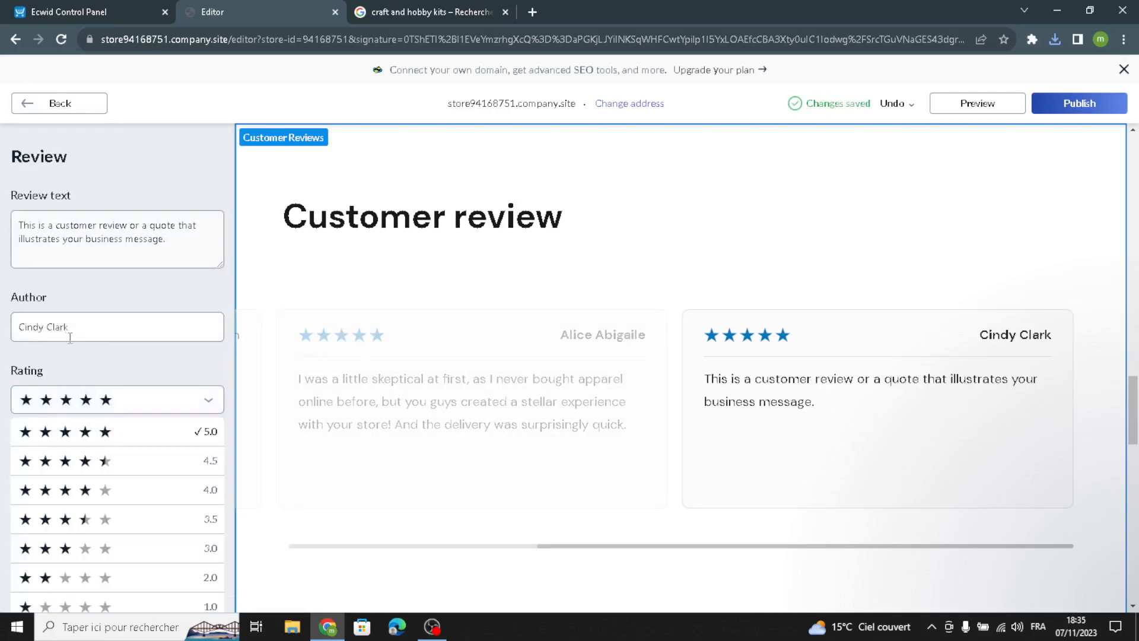
click(34, 106)
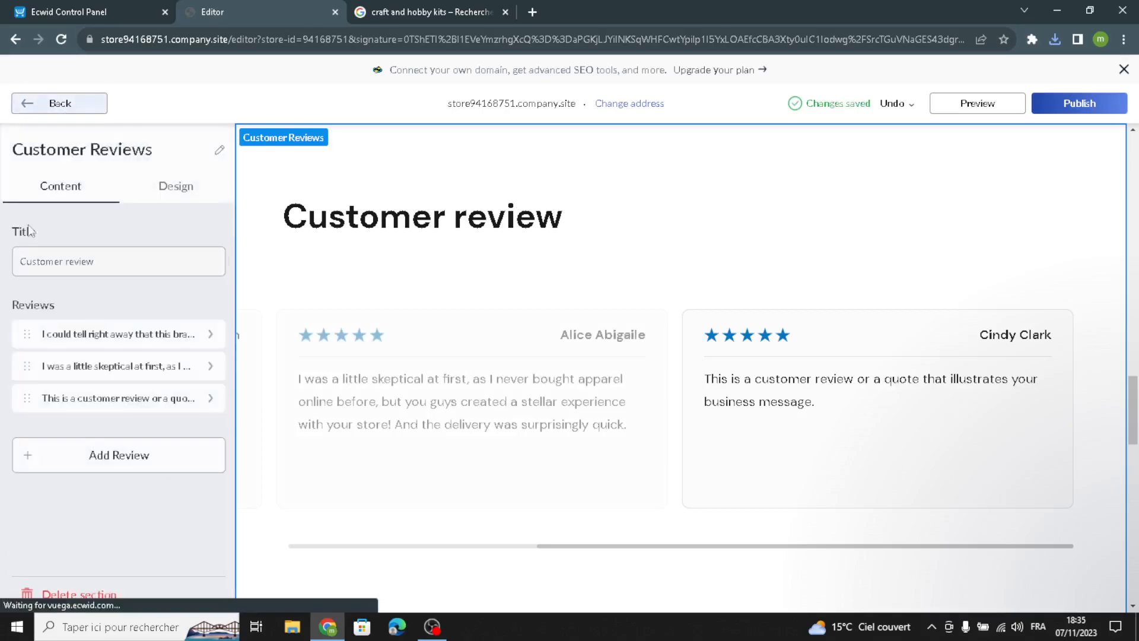
Switch the Customer Reviews section to the layout showing one large centered review at a time.
click(160, 190)
click(138, 270)
click(91, 320)
click(48, 328)
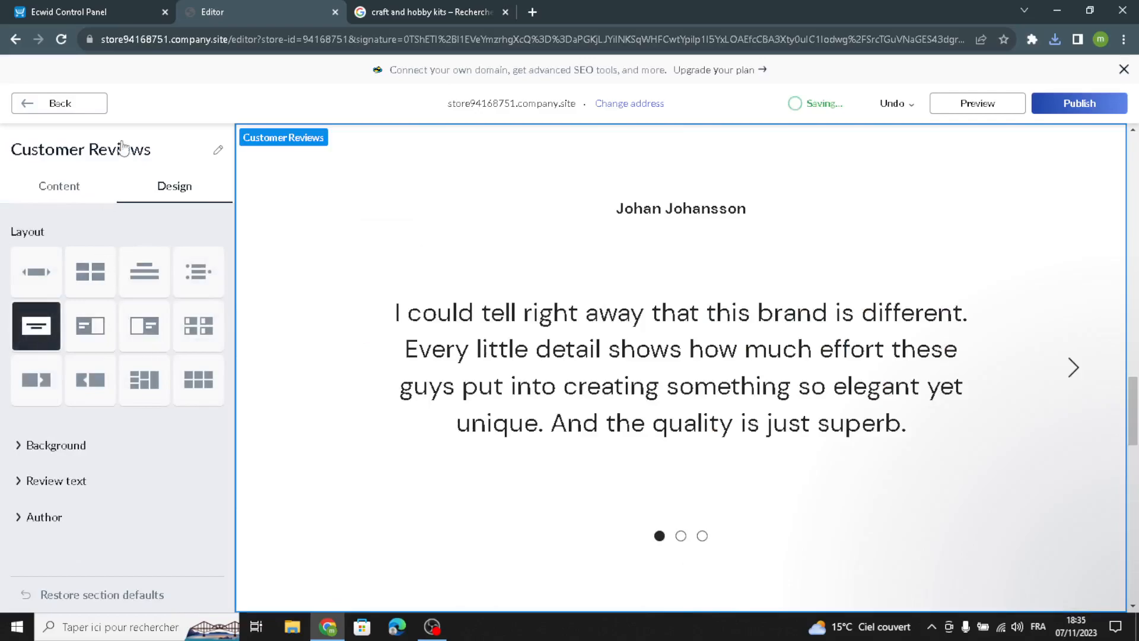
click(107, 112)
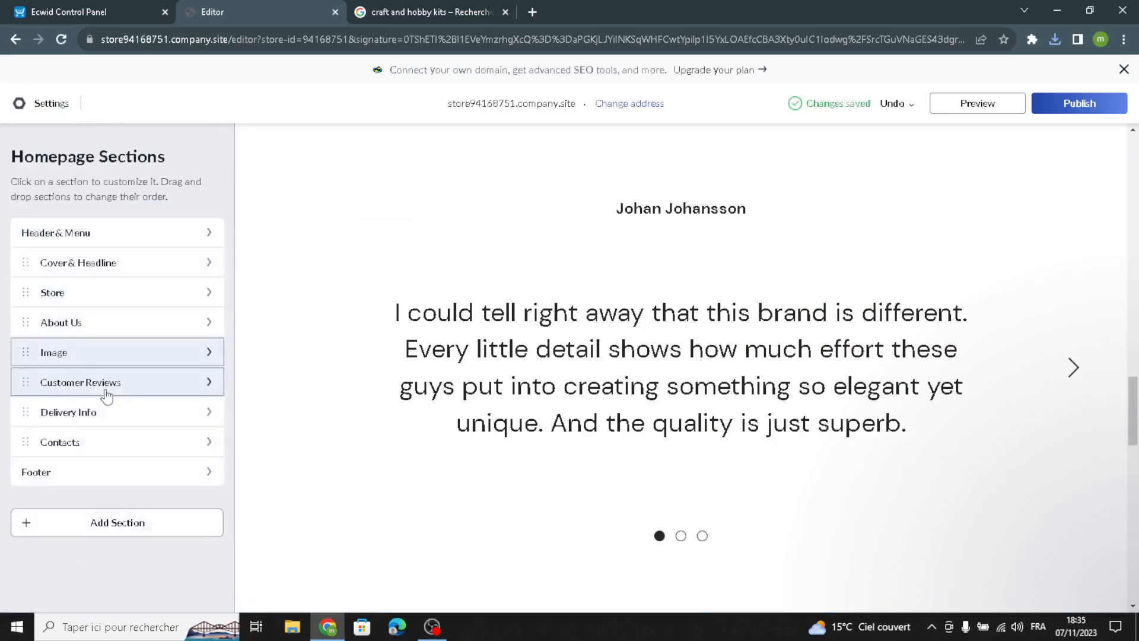
Open the Delivery Info section and go through its description, subtitle and title texts.
click(92, 422)
scroll(134, 353, down, 1)
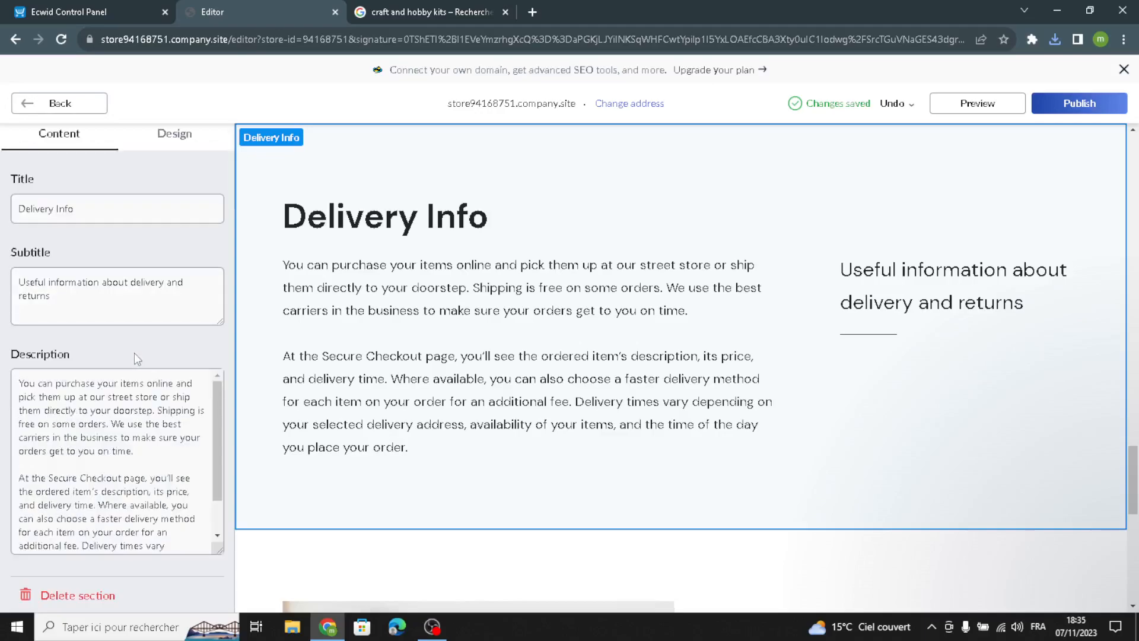
drag(168, 544, 135, 523)
drag(13, 445, 3, 166)
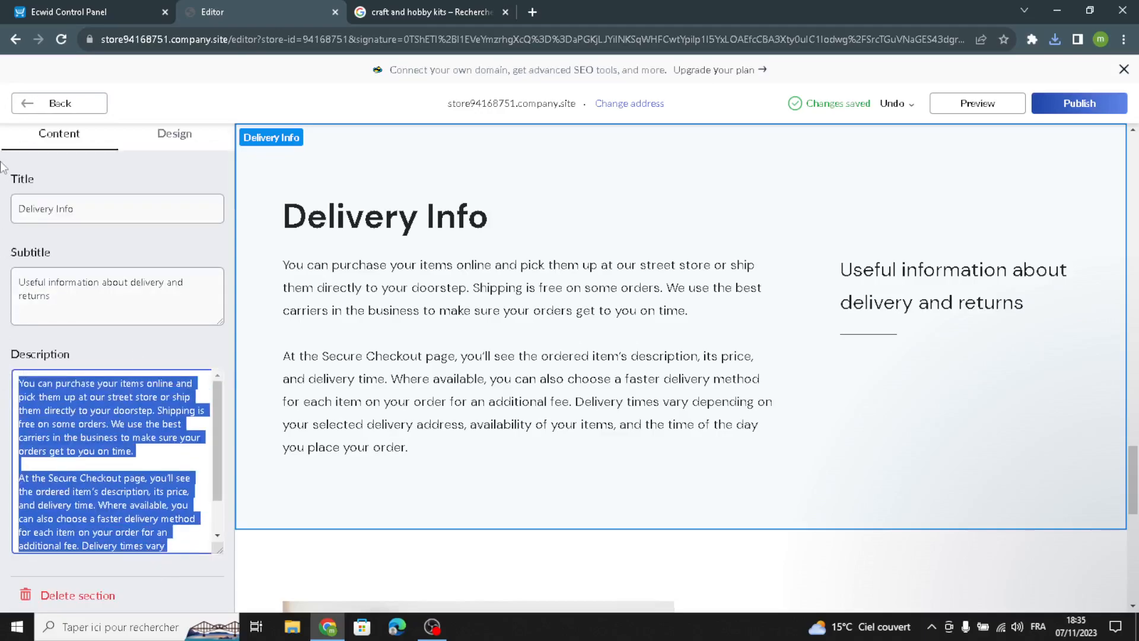
scroll(204, 442, down, 1)
drag(200, 541, 3, 254)
click(148, 355)
drag(88, 304, 3, 177)
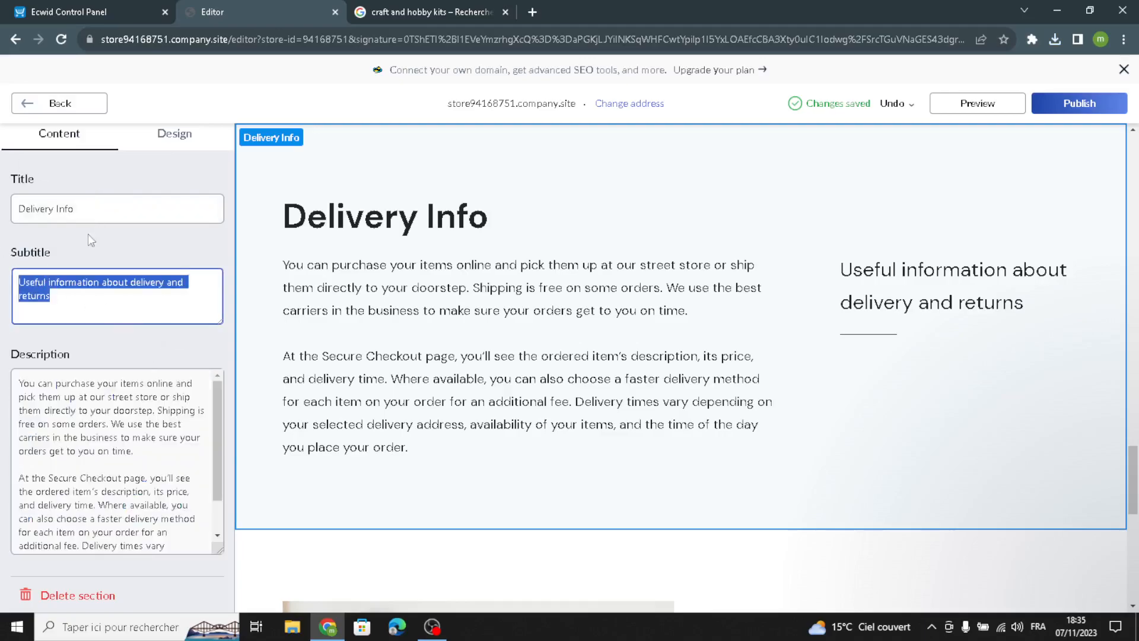
drag(72, 209, 11, 169)
Set the Delivery Info section to the centered layout with the subtitle below the description.
click(173, 134)
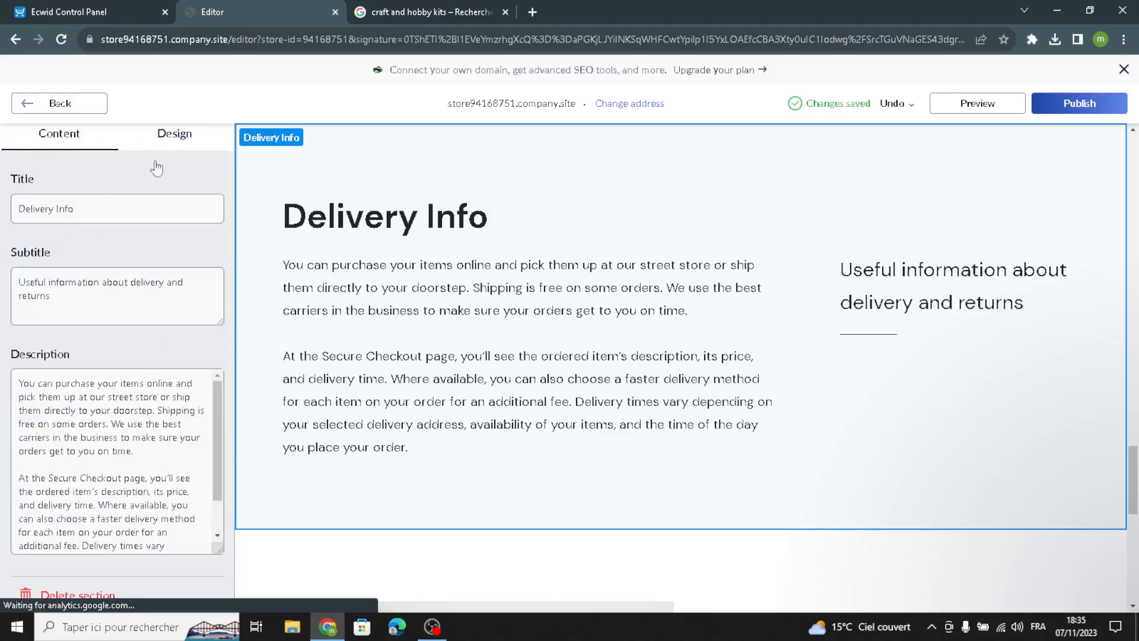
click(36, 273)
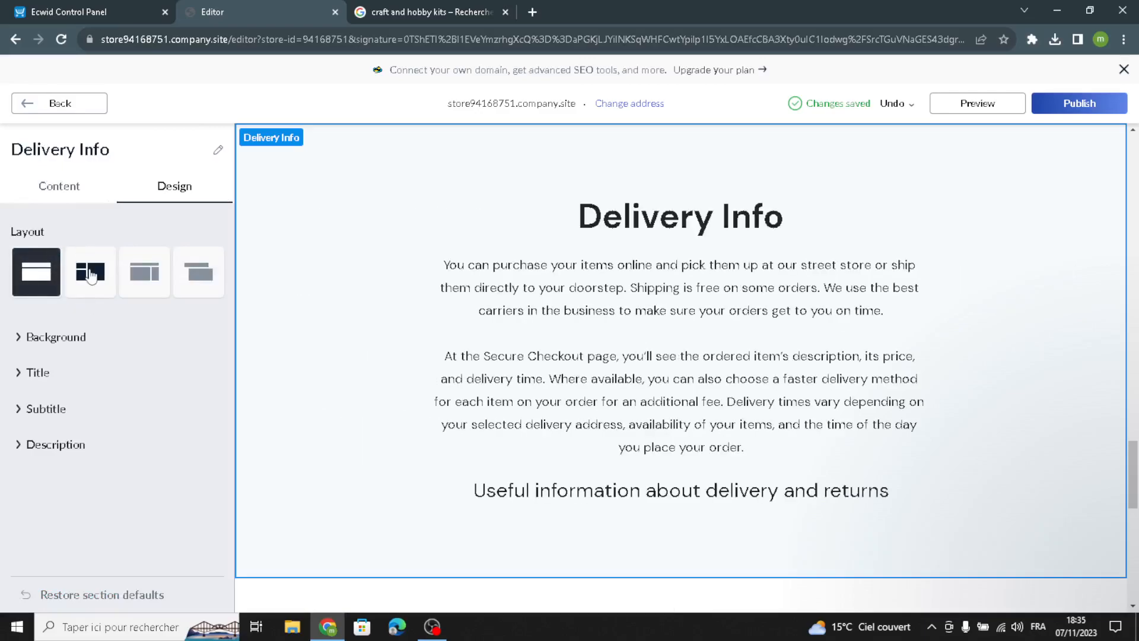
click(86, 274)
click(36, 273)
click(56, 103)
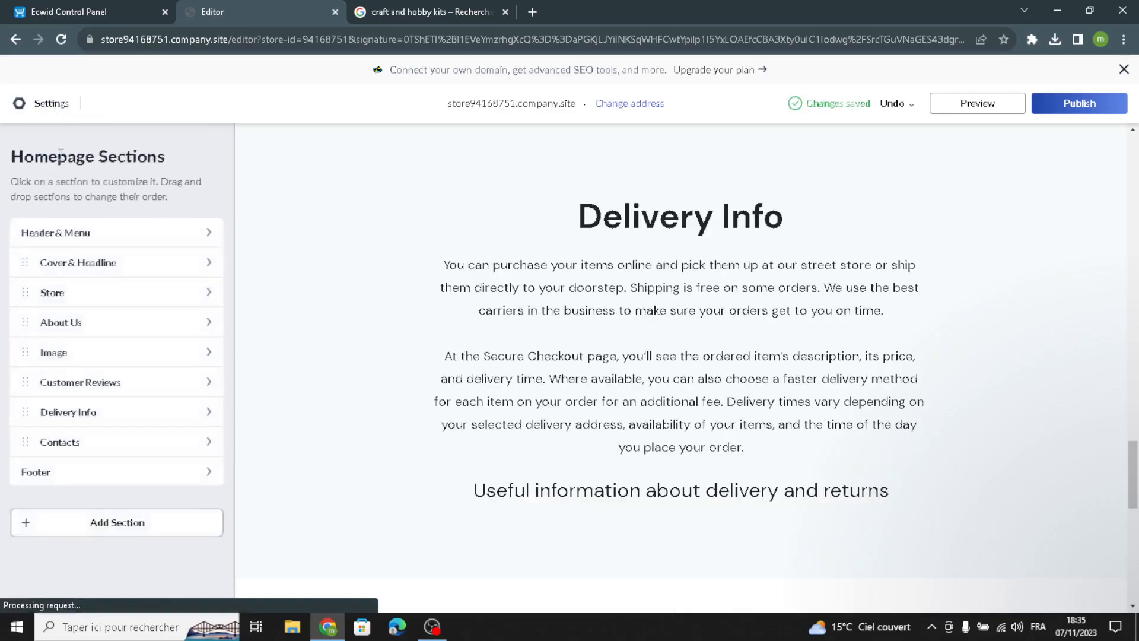
Open the Contacts section and go through its description, image and address settings.
click(157, 459)
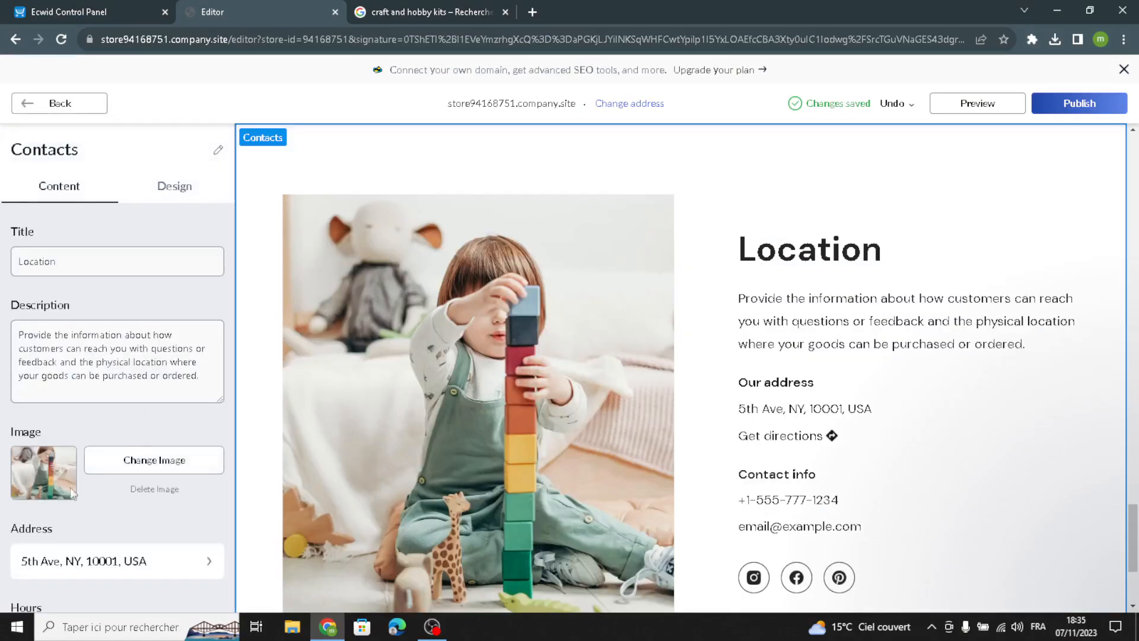
scroll(155, 414, down, 1)
scroll(155, 414, down, 3)
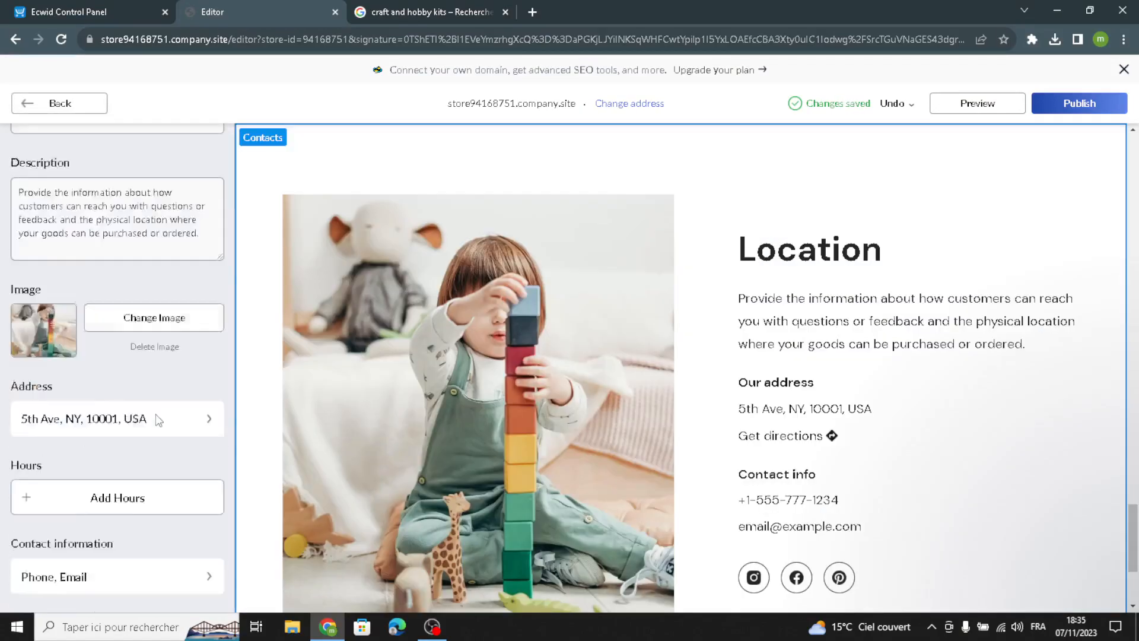
scroll(157, 424, up, 2)
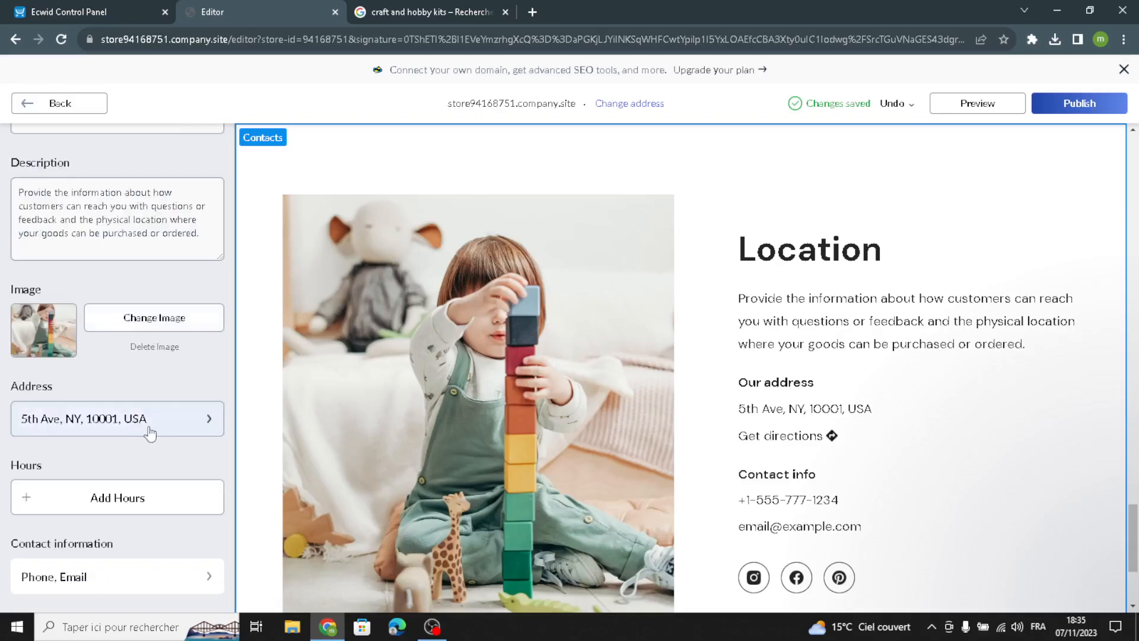
scroll(150, 432, down, 2)
click(154, 292)
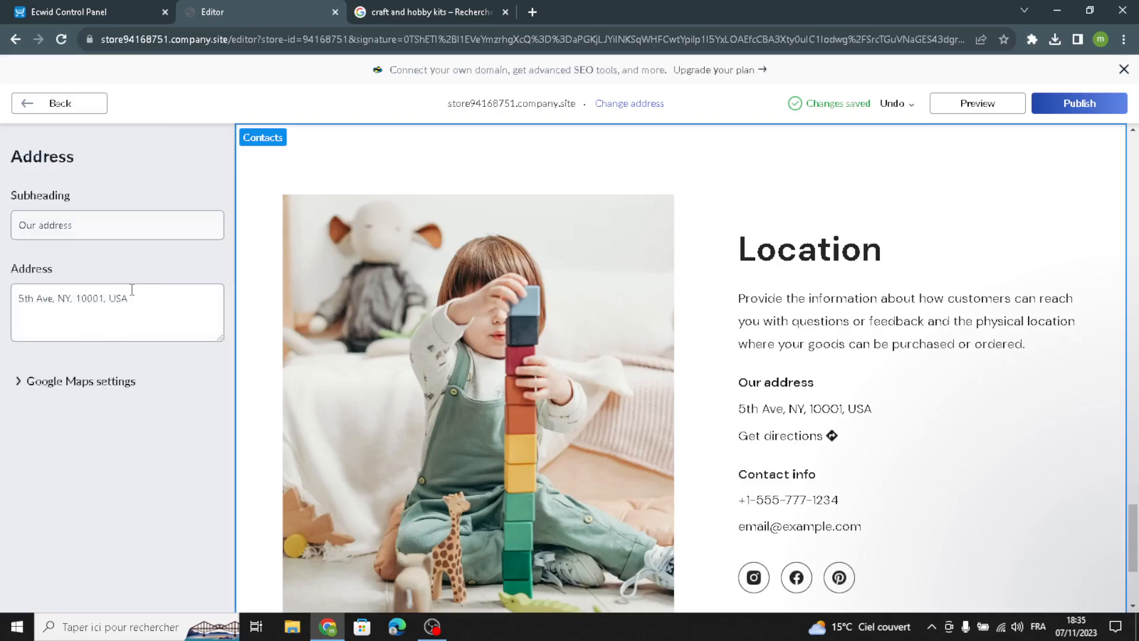
Add opening hours to the Contacts section with the subheading "Open hours".
scroll(59, 356, down, 4)
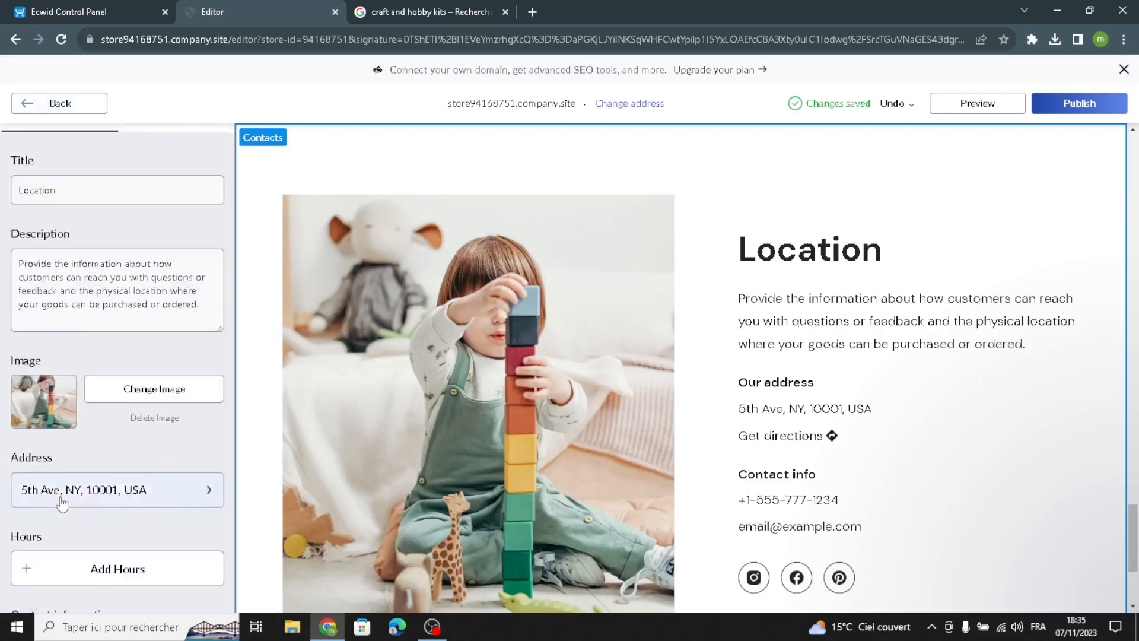
click(101, 425)
click(126, 223)
text(Open)
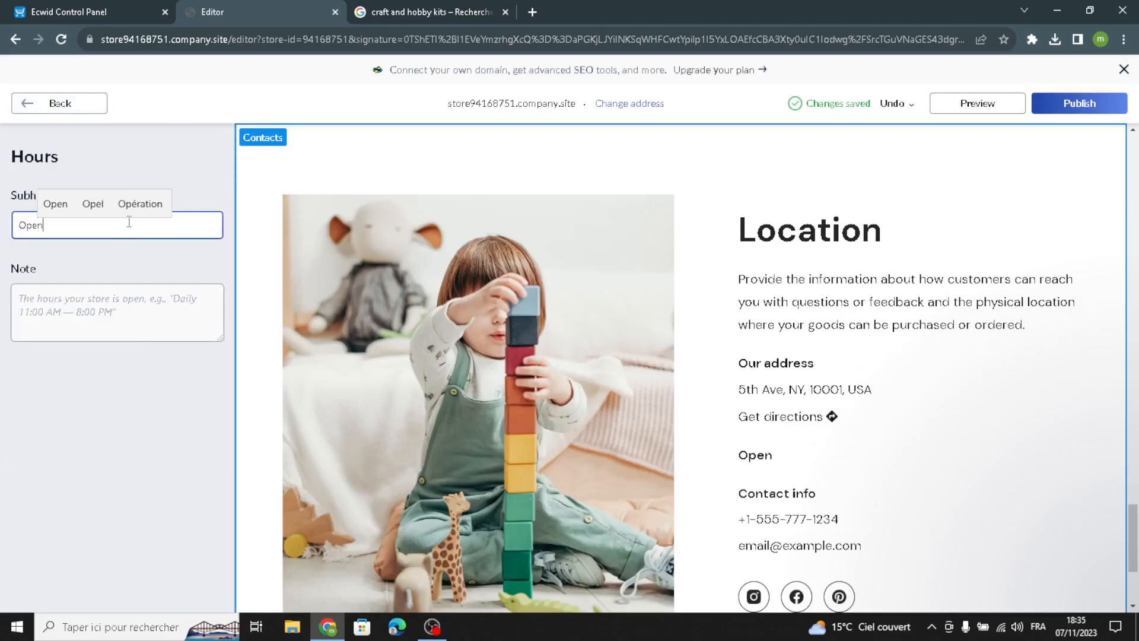
text( hours)
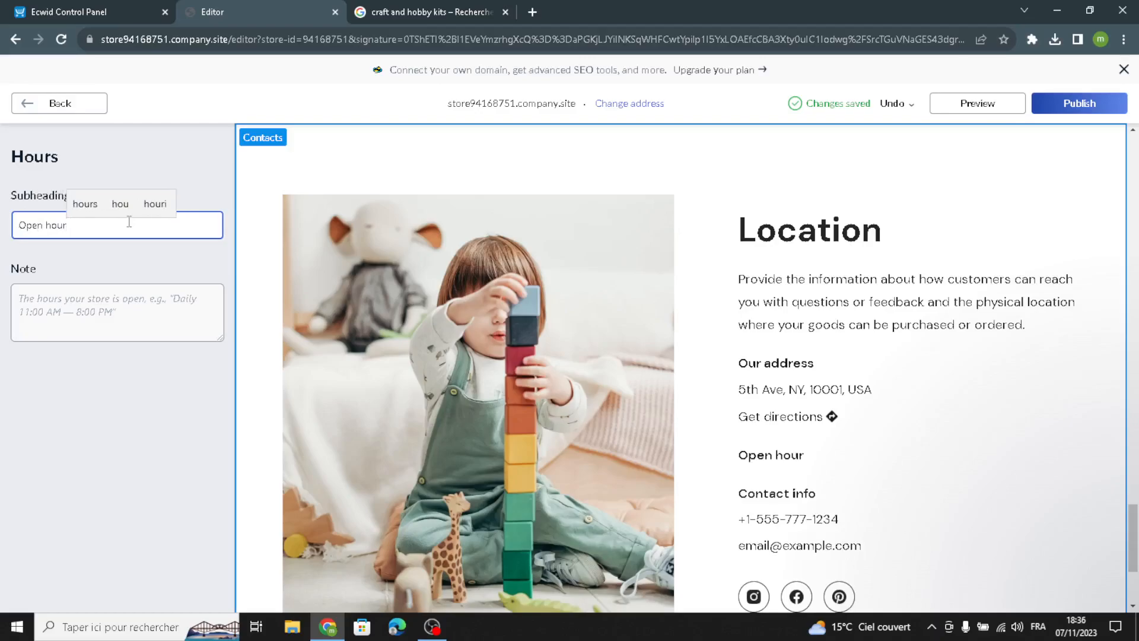
click(46, 97)
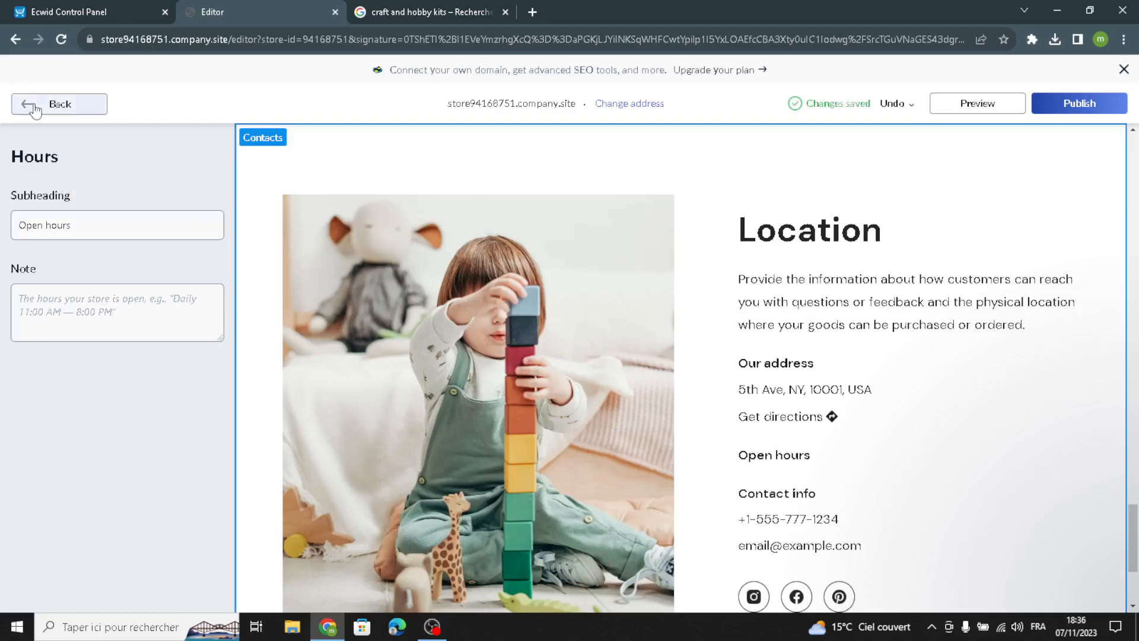
Switch the Contacts section to the layout with the information card on the left over a full-width map.
scroll(131, 466, down, 5)
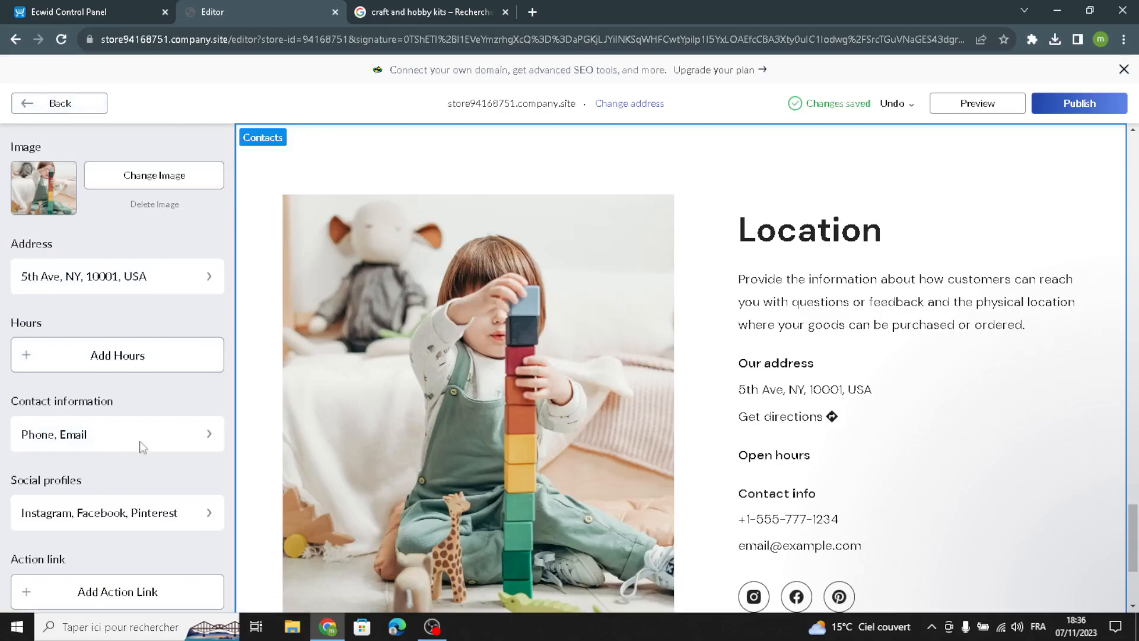
scroll(110, 548, down, 2)
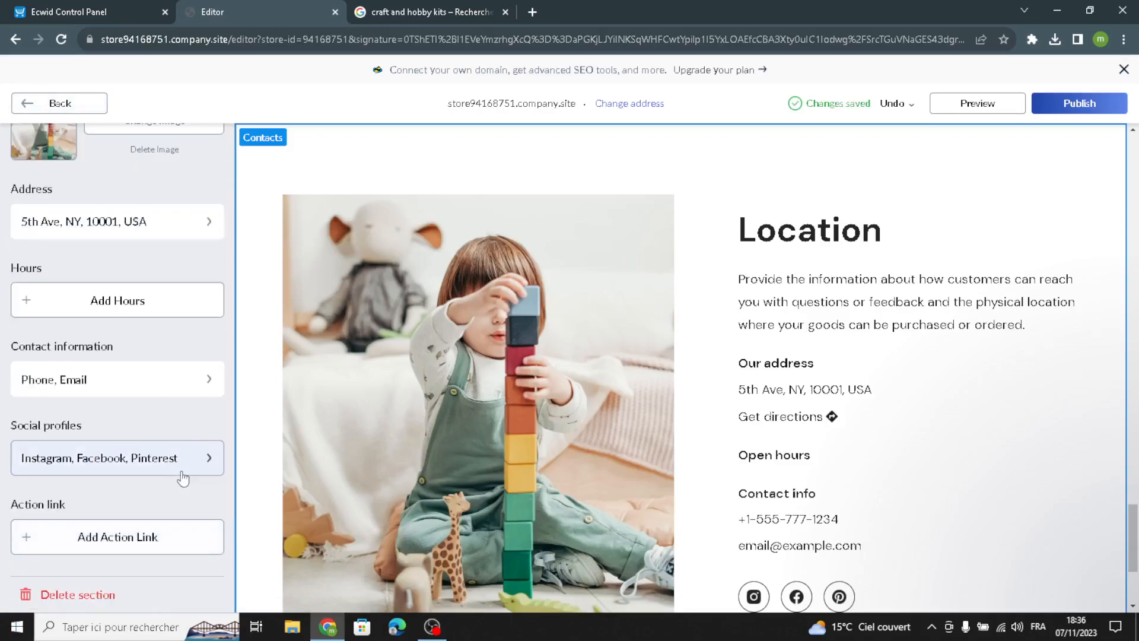
scroll(137, 308, up, 7)
click(164, 188)
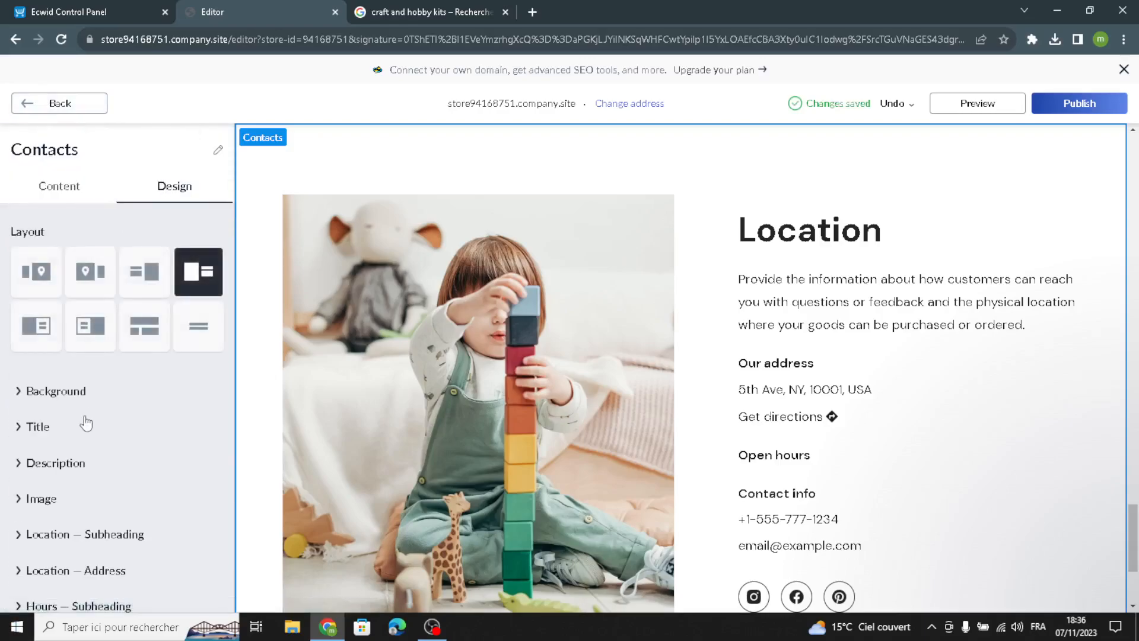
click(110, 343)
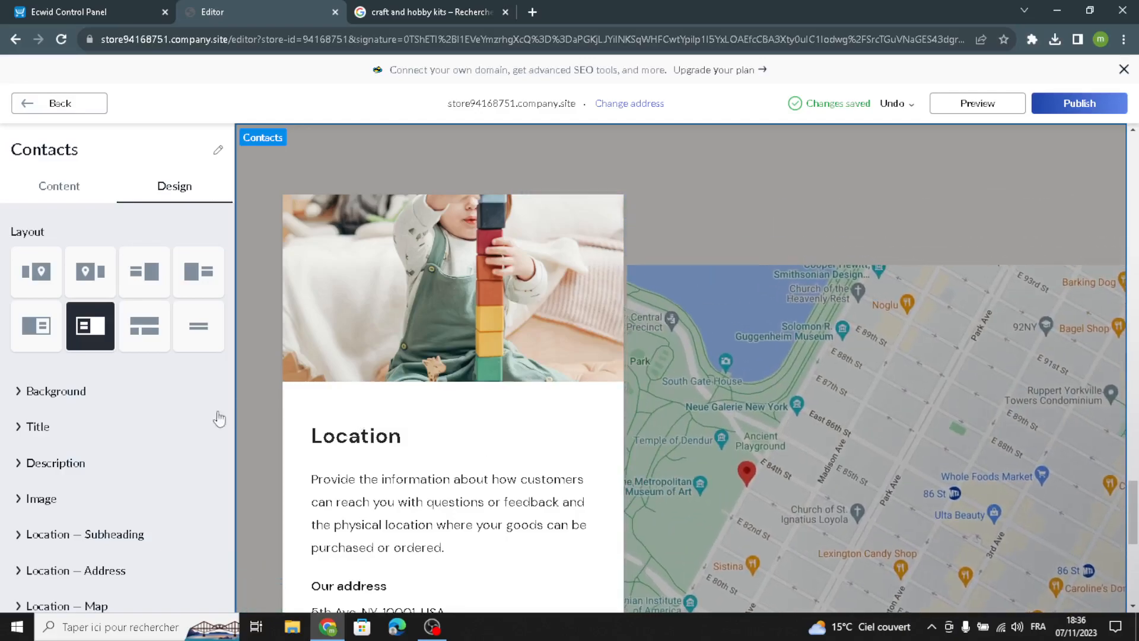
click(59, 103)
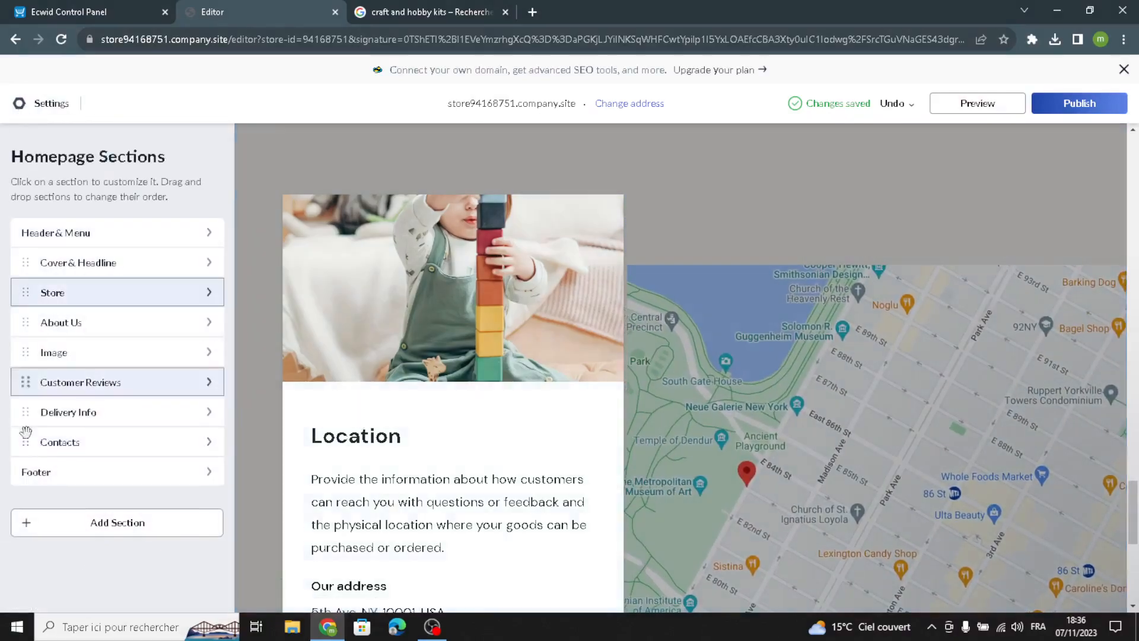
Replace the footer's copyright text with "HobbyCrafts".
click(55, 481)
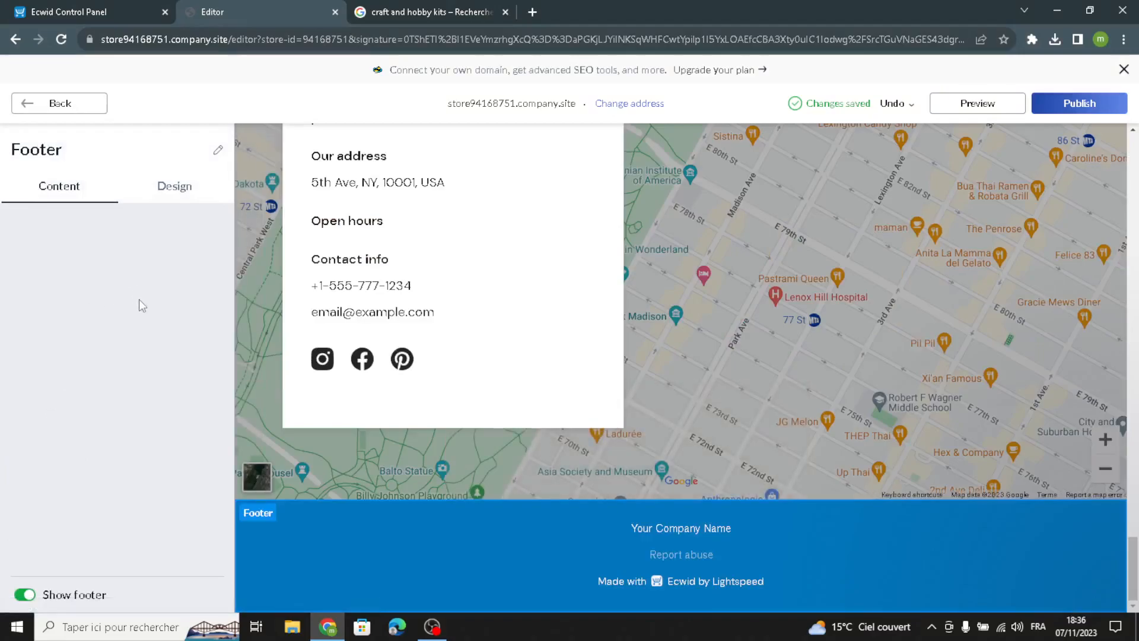
drag(134, 267, 3, 256)
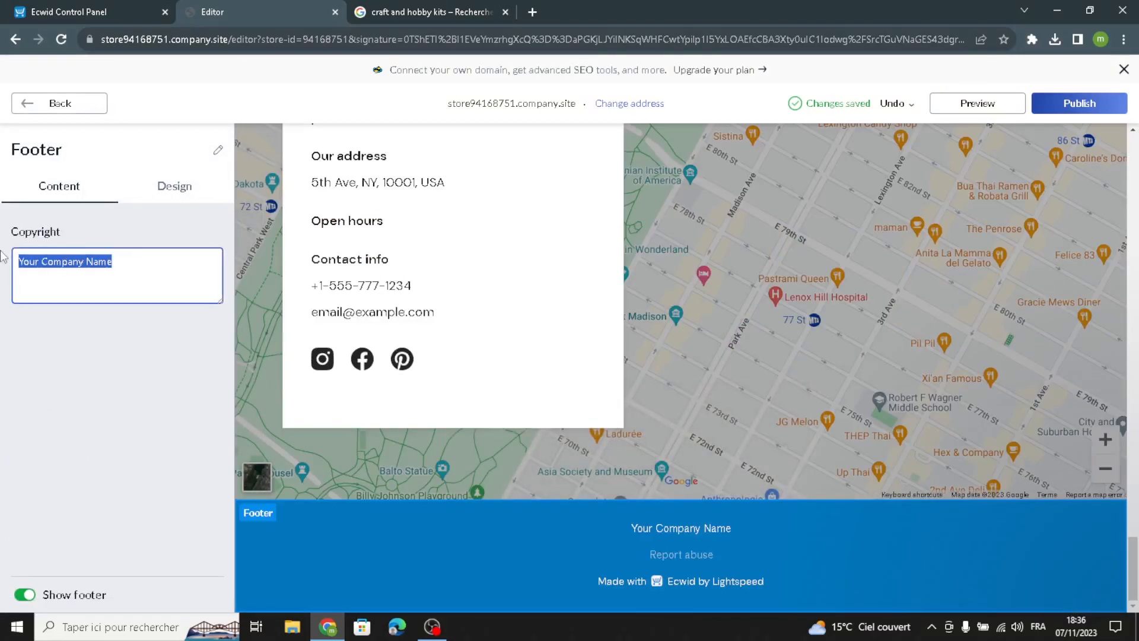
text(HobbyCrafts)
click(60, 104)
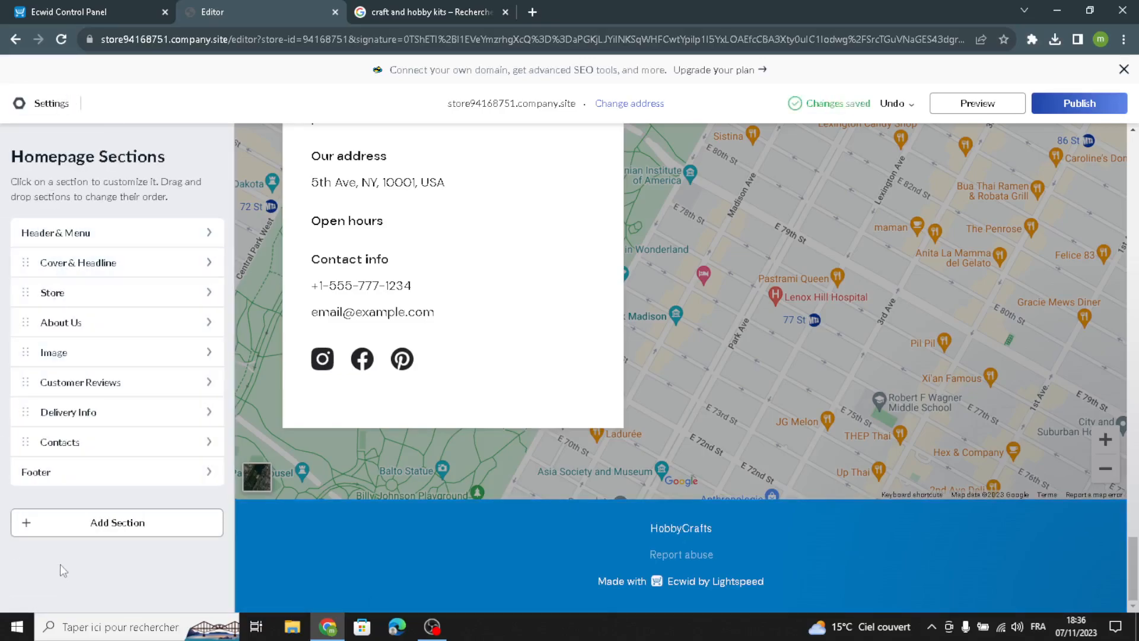
Browse the addable section templates, including Promo Sliders, Special Offers, Customer Reviews and Company Info, without adding one.
click(48, 522)
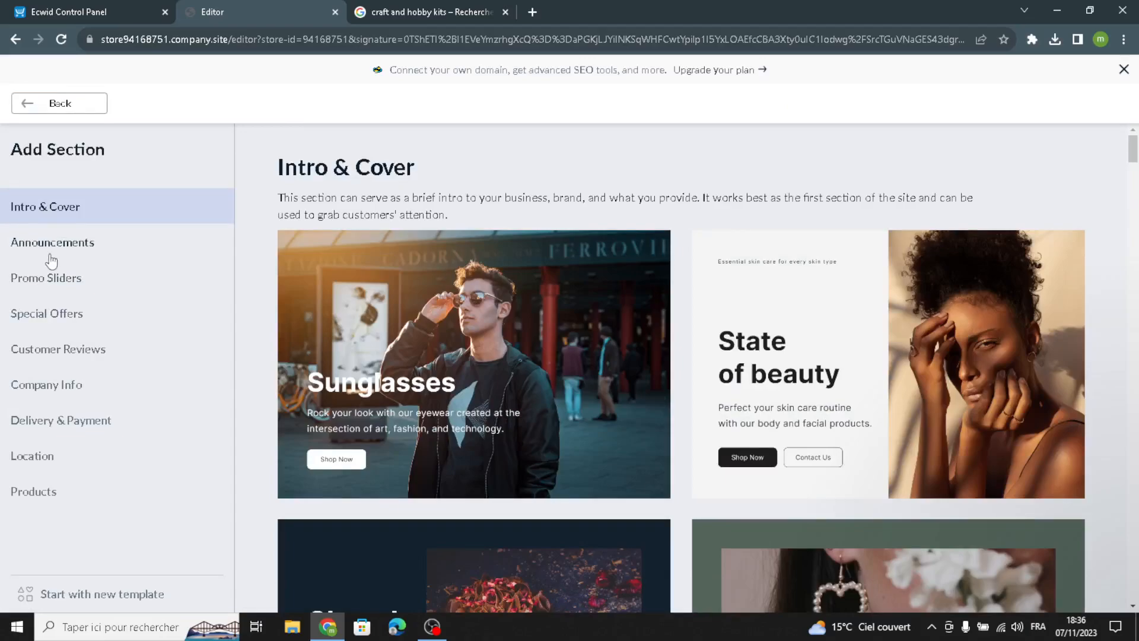
click(79, 291)
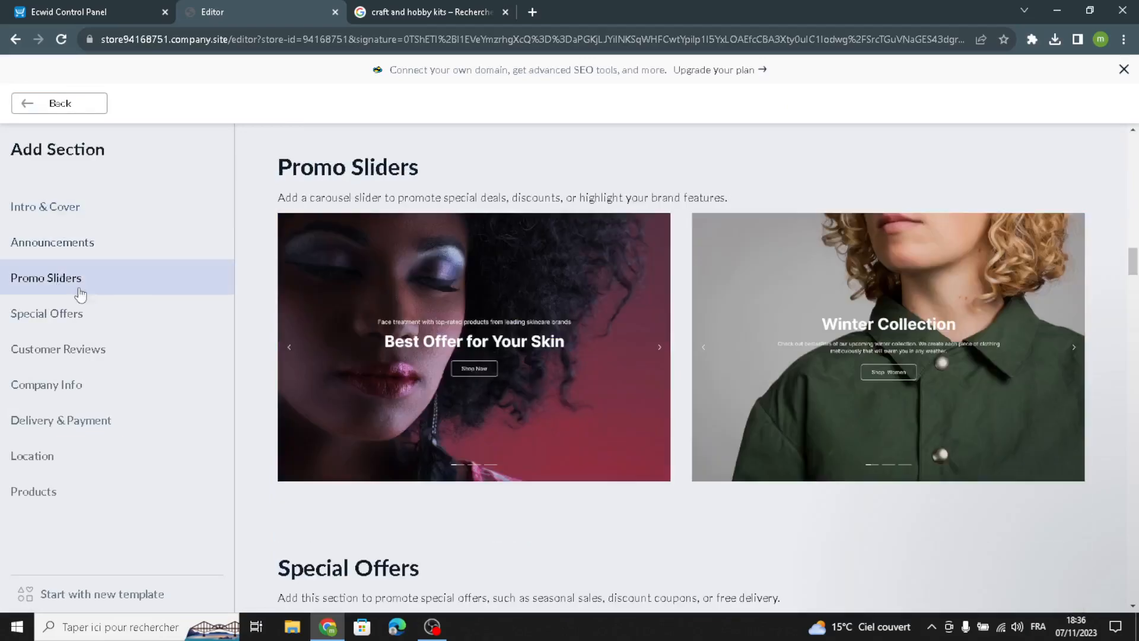
click(73, 326)
click(74, 349)
click(56, 384)
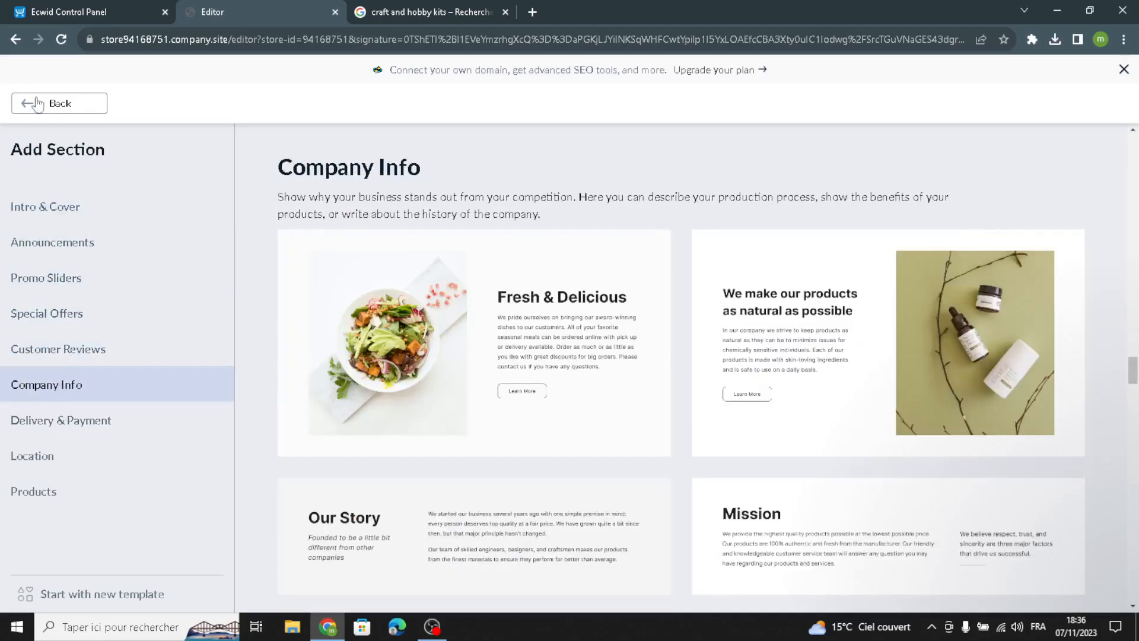
click(36, 108)
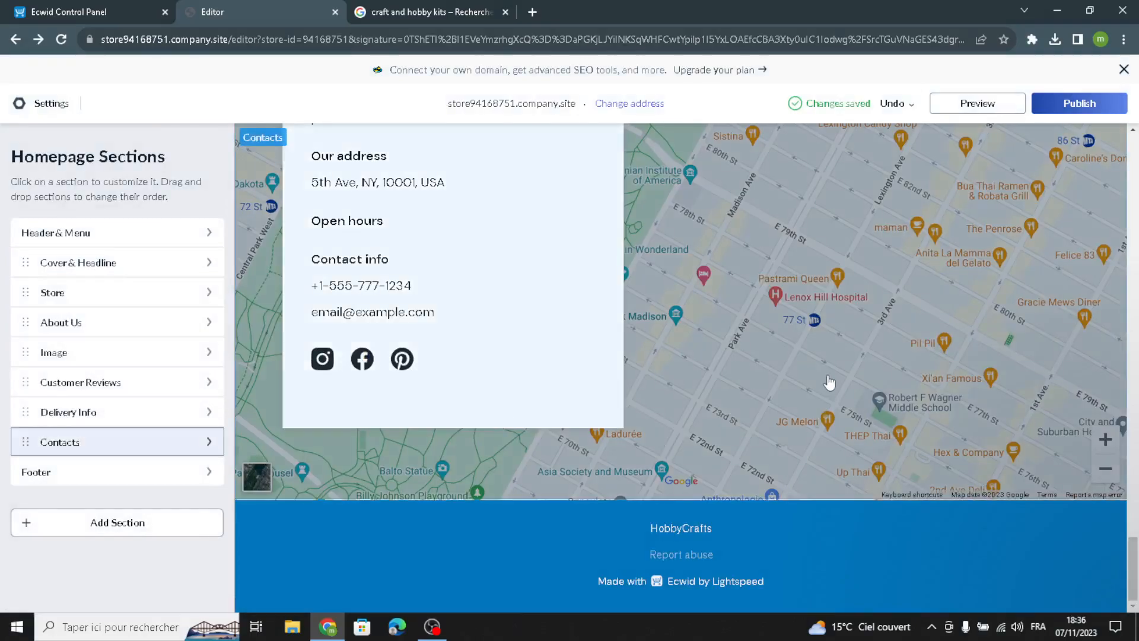
Publish the finished site and check the homepage from the cover to the footer.
scroll(829, 382, up, 20)
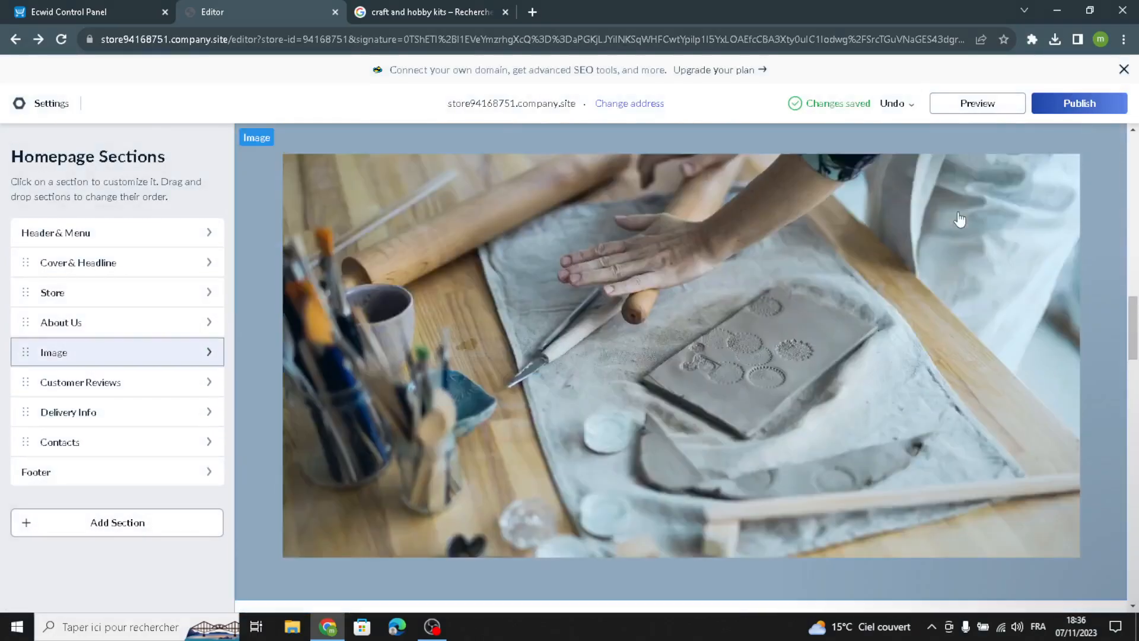
scroll(959, 219, up, 10)
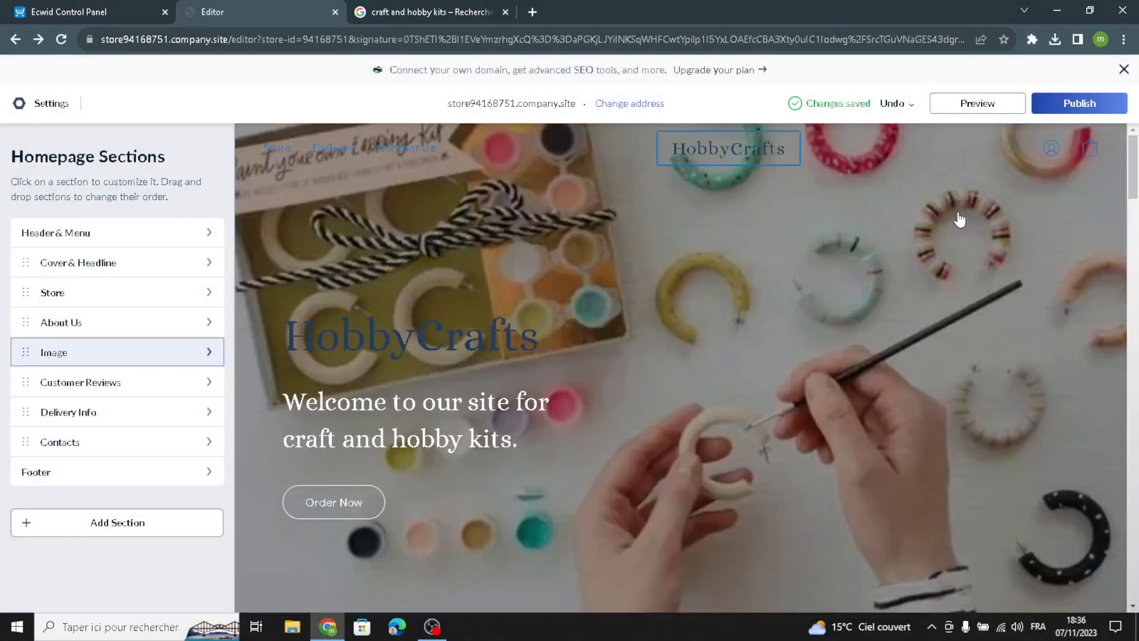
scroll(934, 435, down, 15)
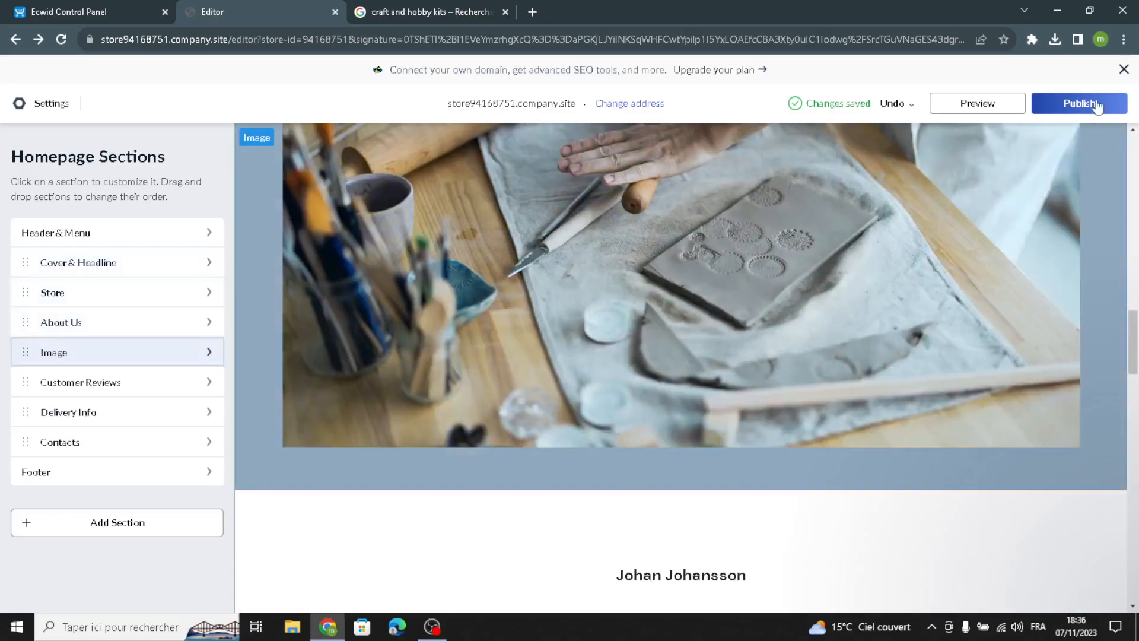
click(1099, 107)
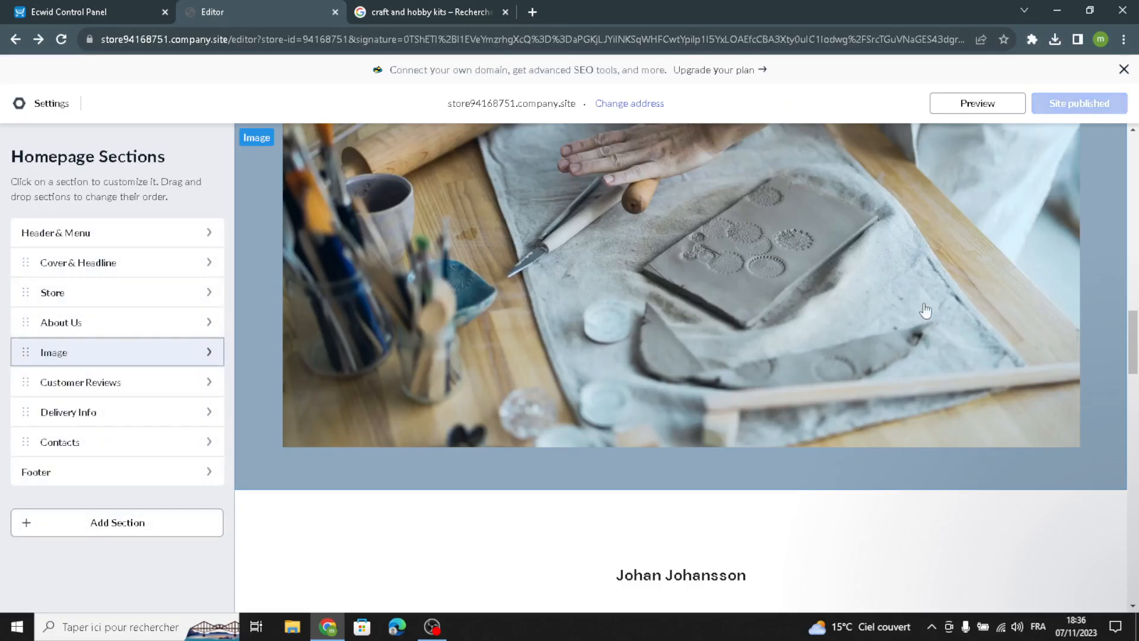
scroll(990, 375, down, 20)
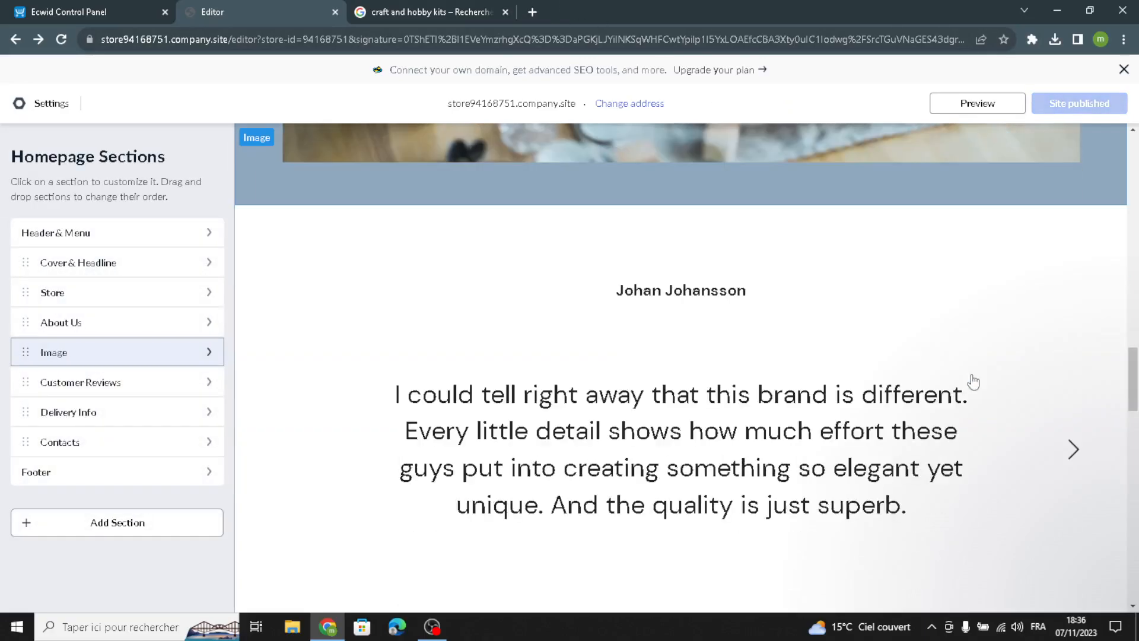
scroll(936, 427, down, 4)
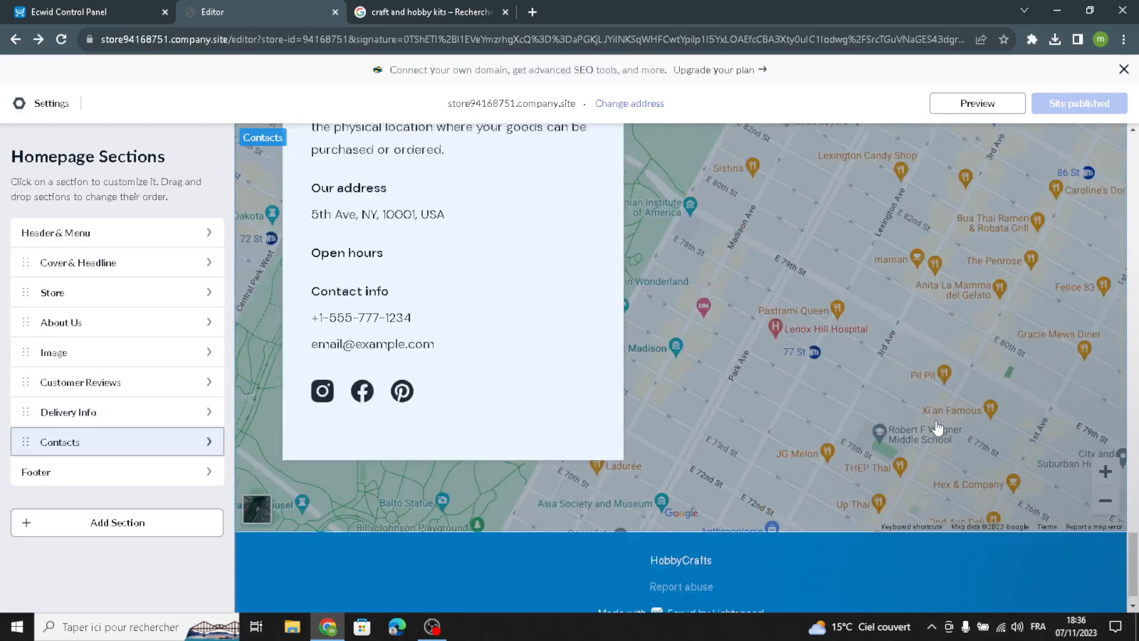